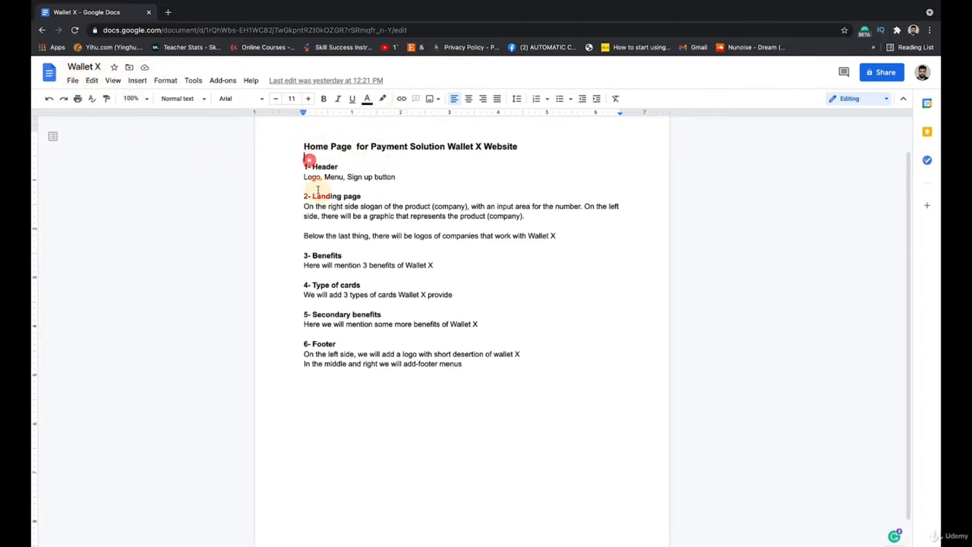
Read the Wallet X page outline's title and the Header items: logo, menu and sign up button
left_click(328, 145)
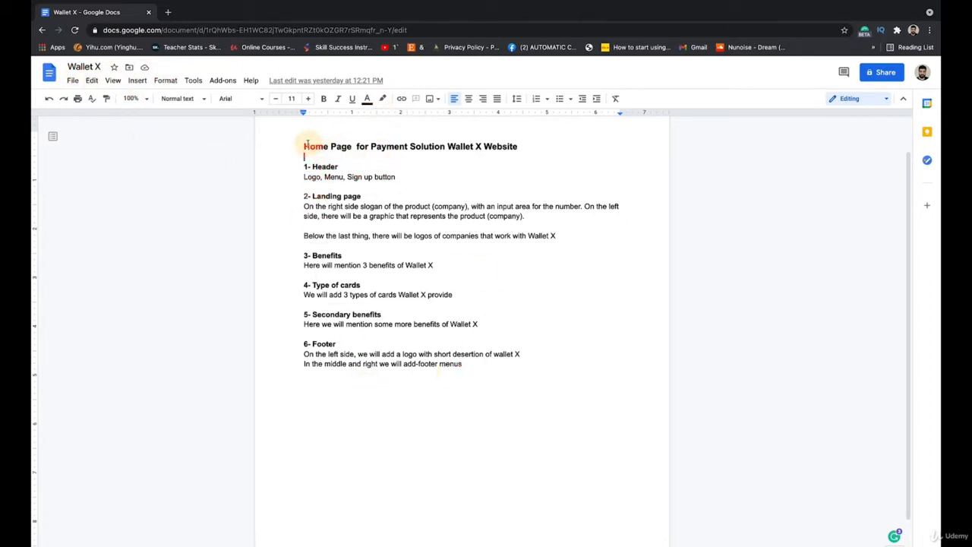
left_click_drag(305, 146, 470, 160)
left_click(494, 158)
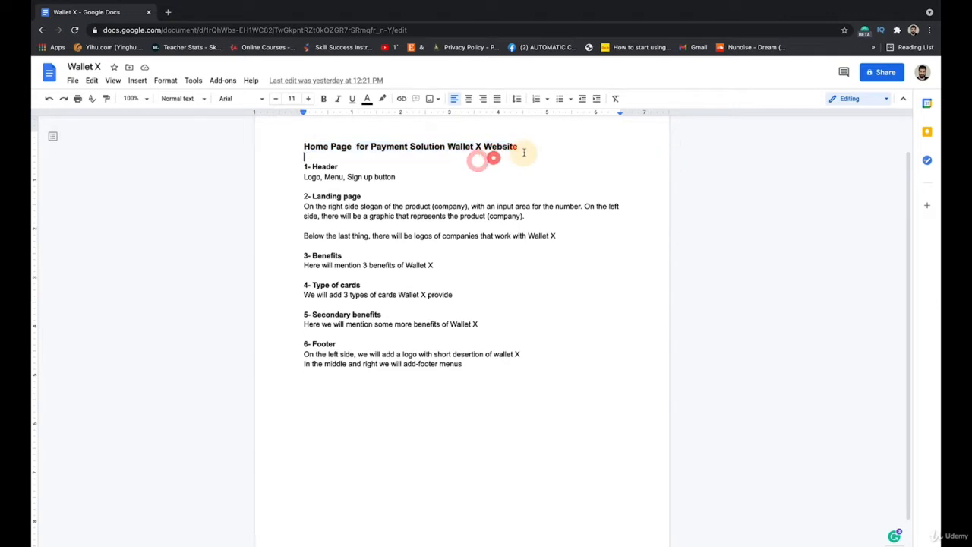
left_click(479, 146)
left_click_drag(304, 167, 344, 167)
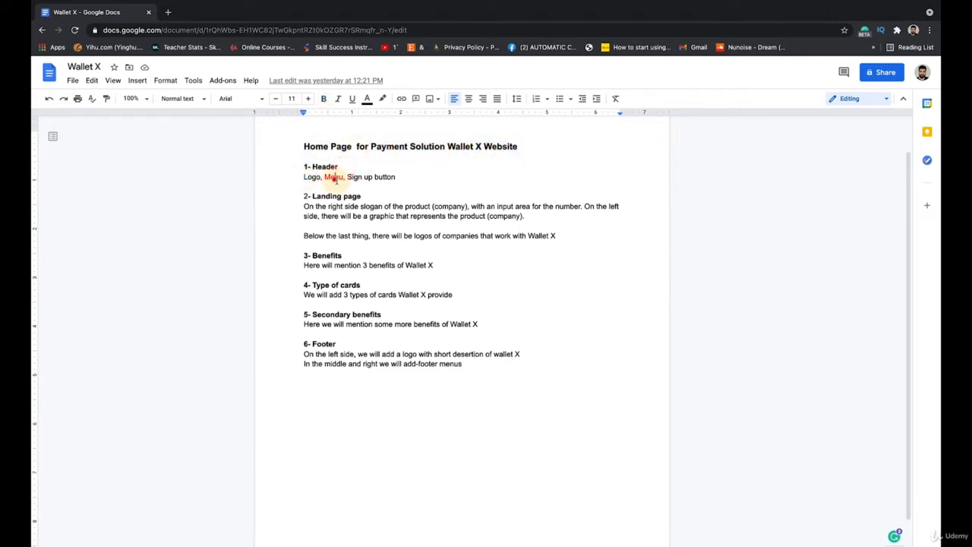
left_click(358, 180)
left_click(384, 180)
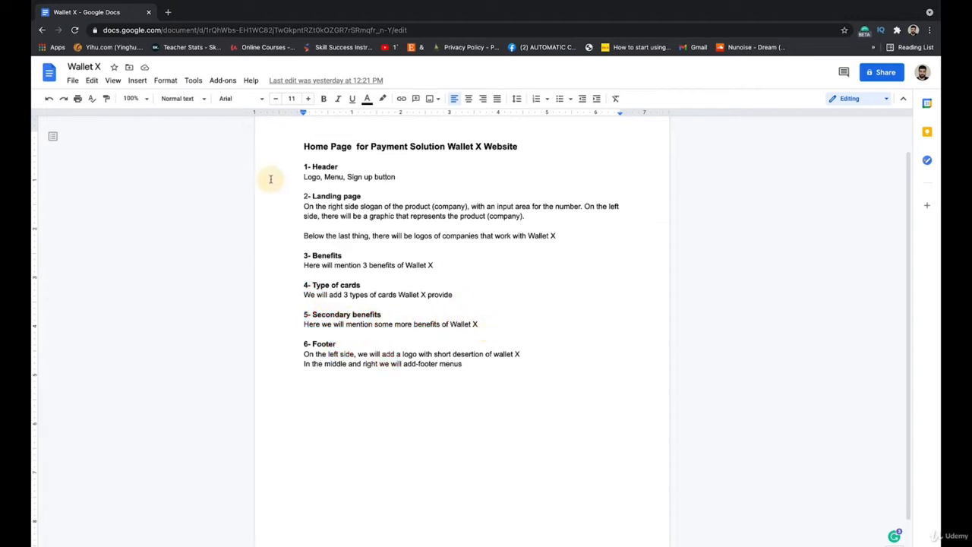
Examine the Header and Landing page sections of the outline as the parts of the first screen
left_click_drag(302, 167, 399, 182)
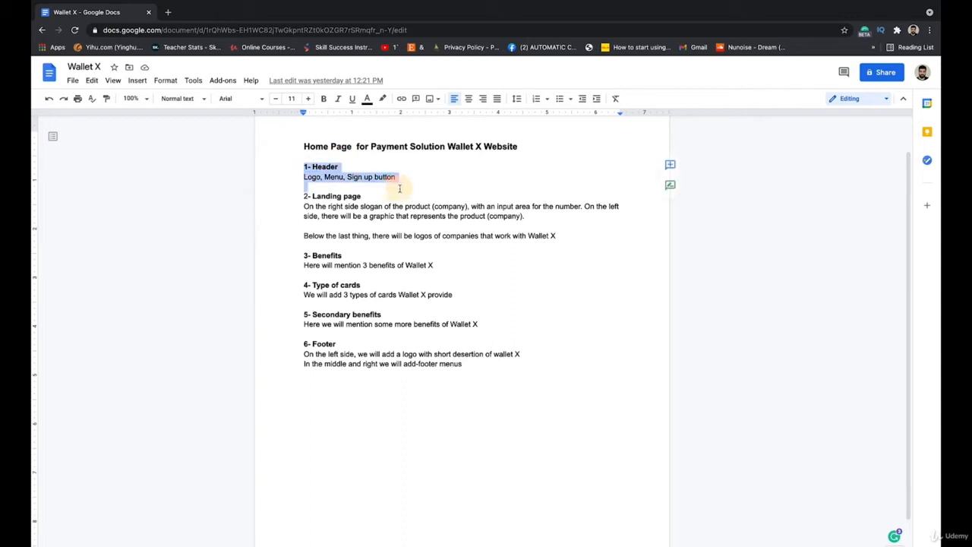
left_click(399, 182)
key("ctrl+shift+Up")
key("ctrl+shift+Up")
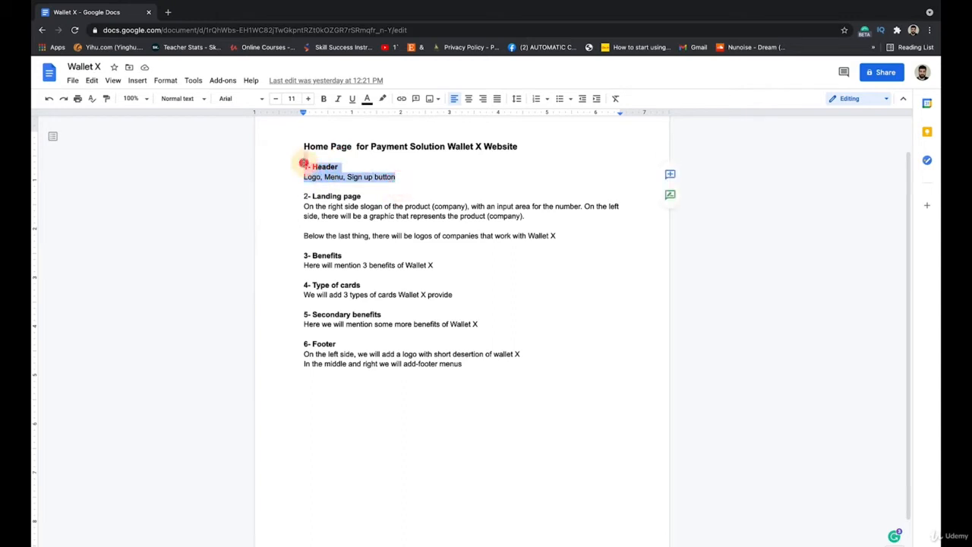
left_click(303, 164)
left_click_drag(556, 235, 297, 191)
left_click(297, 191)
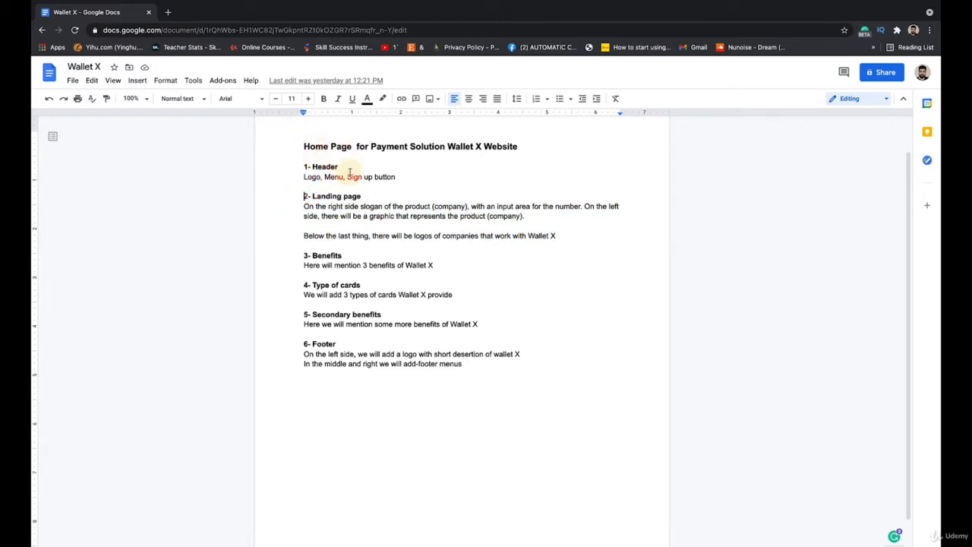
Switch to Adobe XD and inspect the logo, menu and sign-up button placeholders in the Web 1920 – 1 wireframe
key("ctrl+Left")
scroll(538, 176, "up", 4)
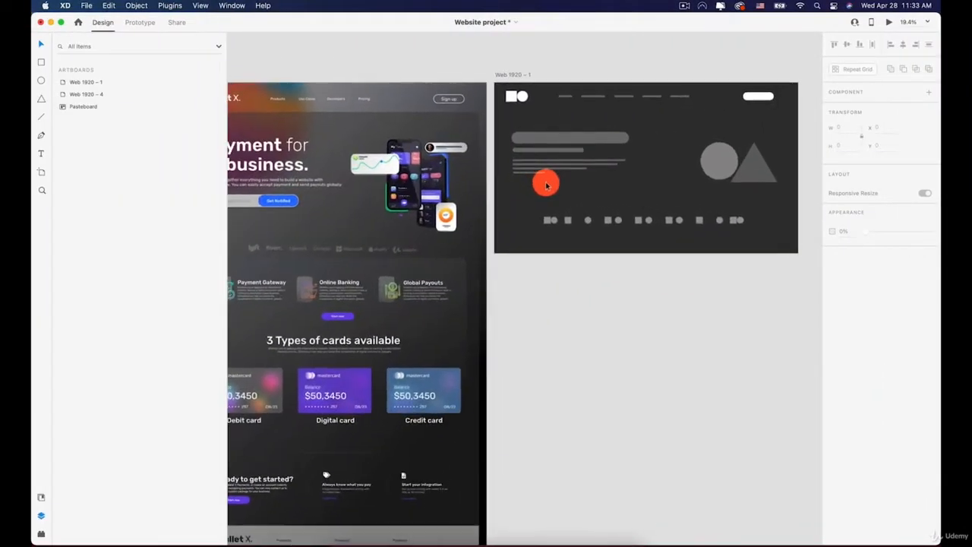
left_click_drag(570, 148, 521, 148)
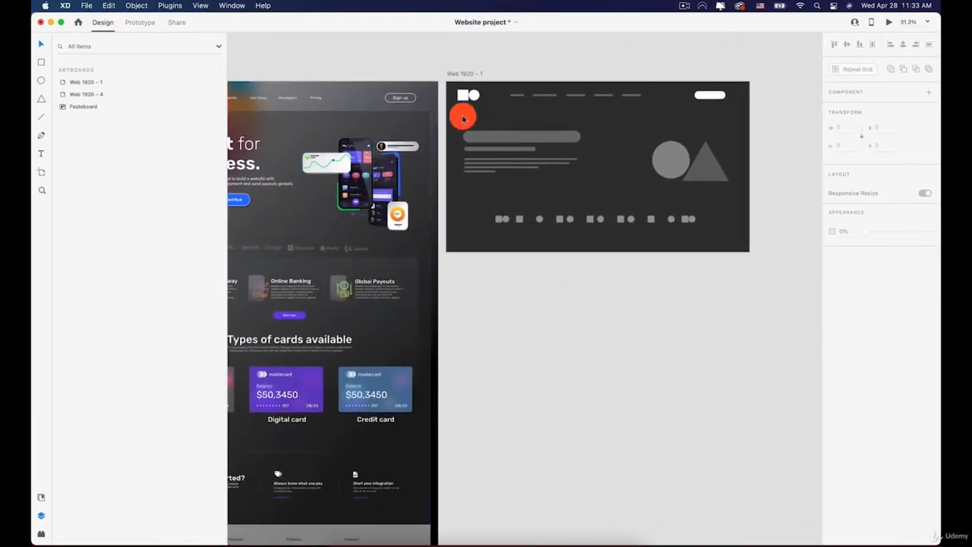
key("space")
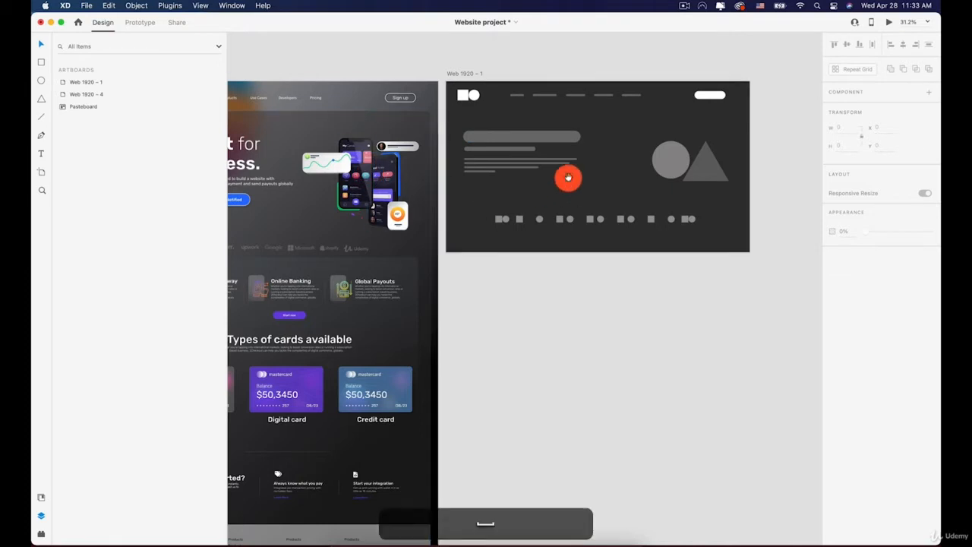
left_click_drag(568, 178, 368, 187)
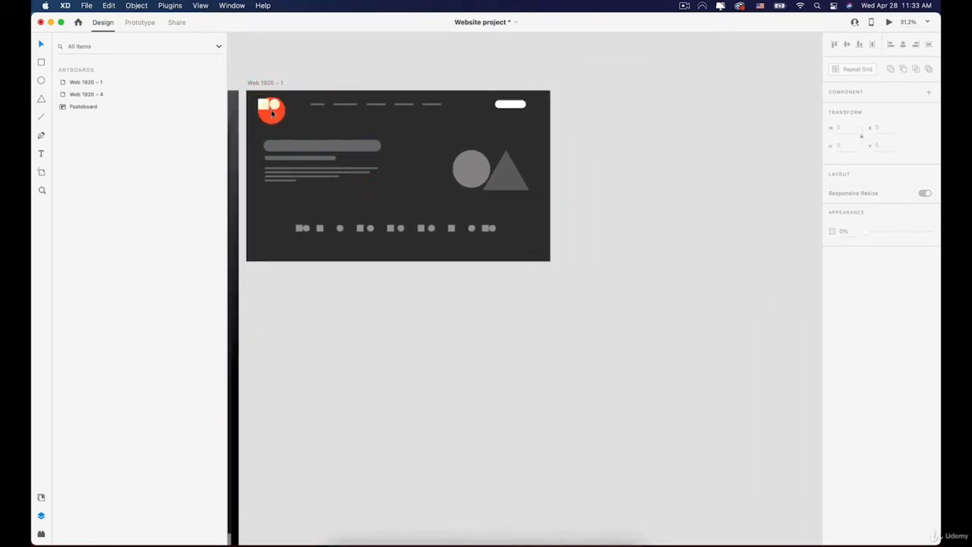
left_click(392, 108)
left_click(510, 104)
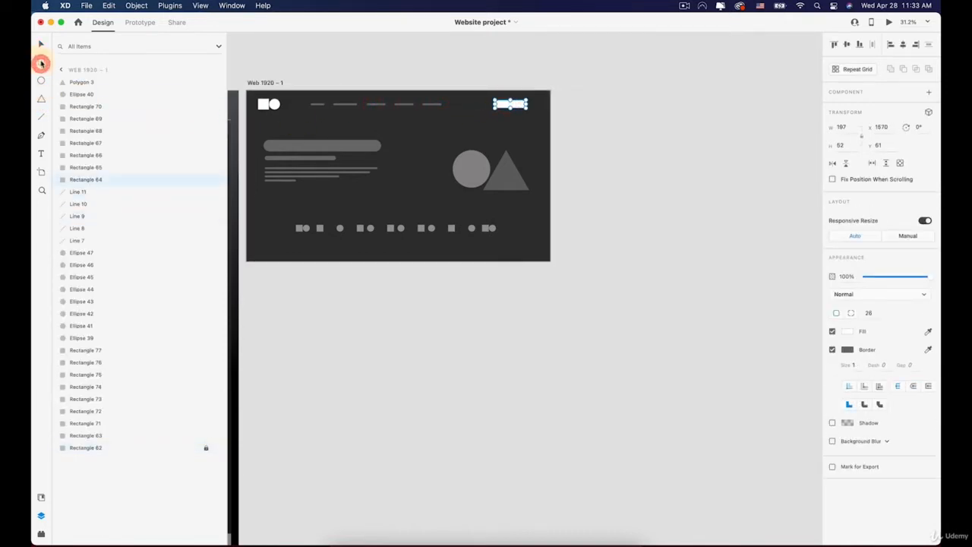
left_click(41, 63)
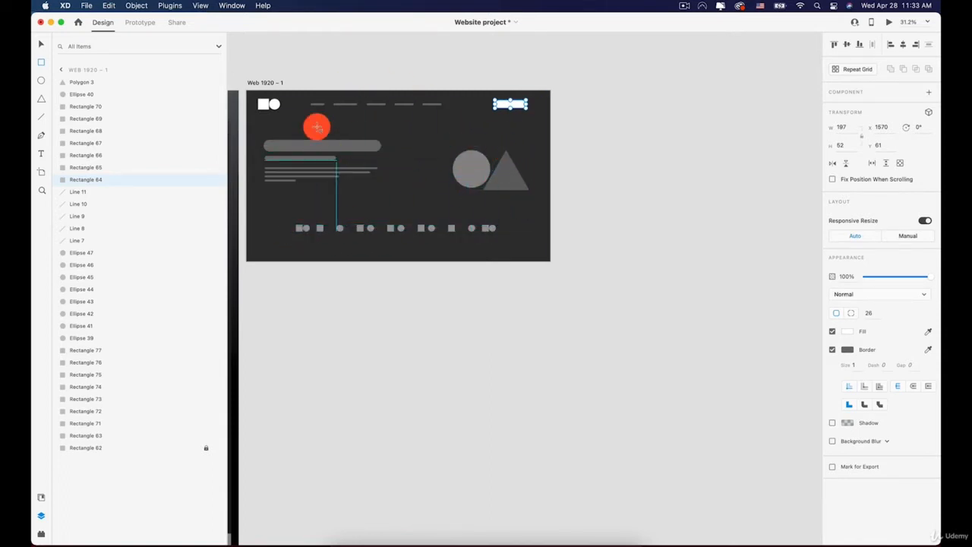
scroll(377, 148, "down", 3)
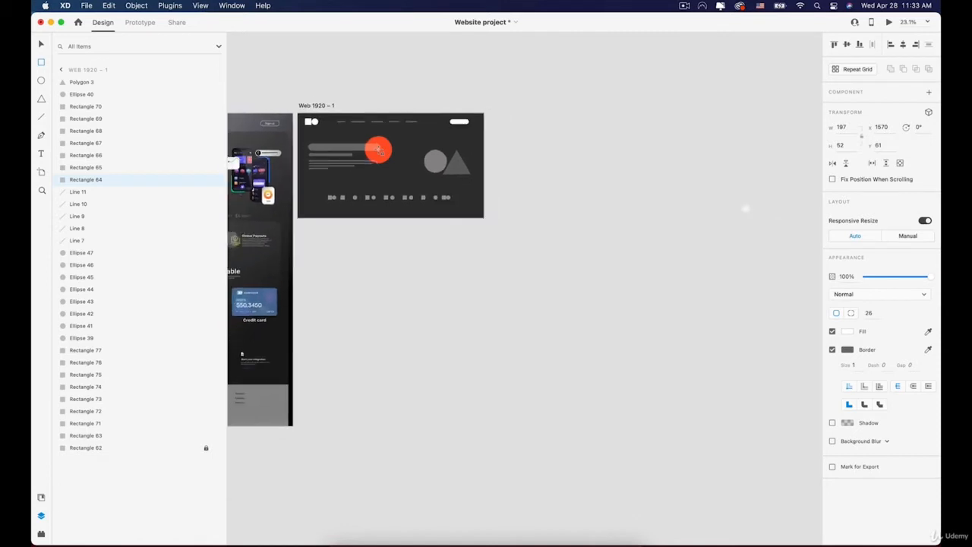
scroll(378, 150, "up", 1)
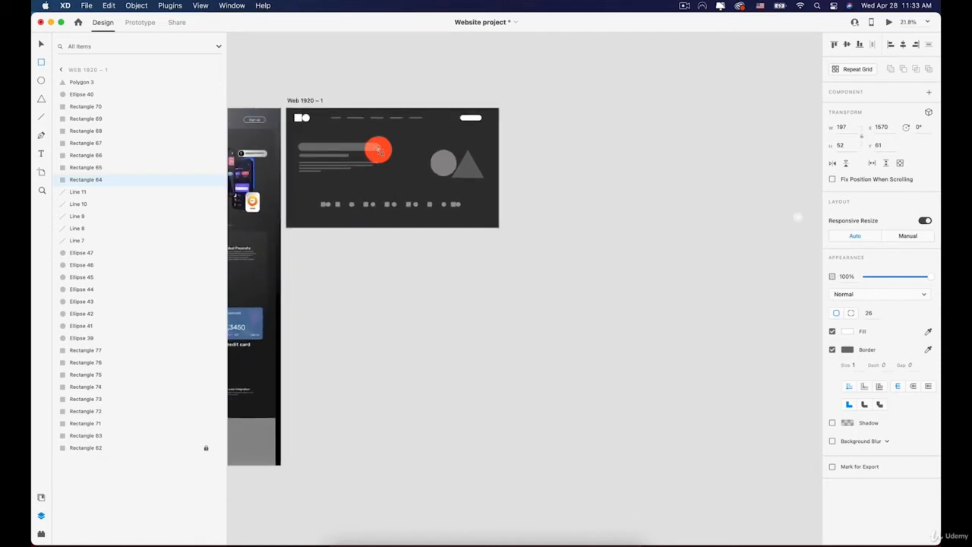
left_click(309, 103)
left_click_drag(300, 102, 320, 102)
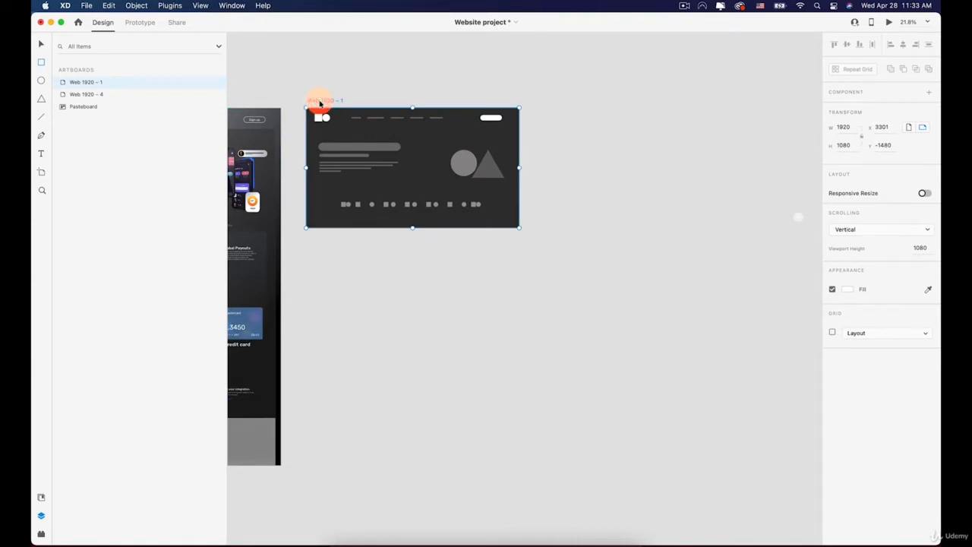
key("super+z")
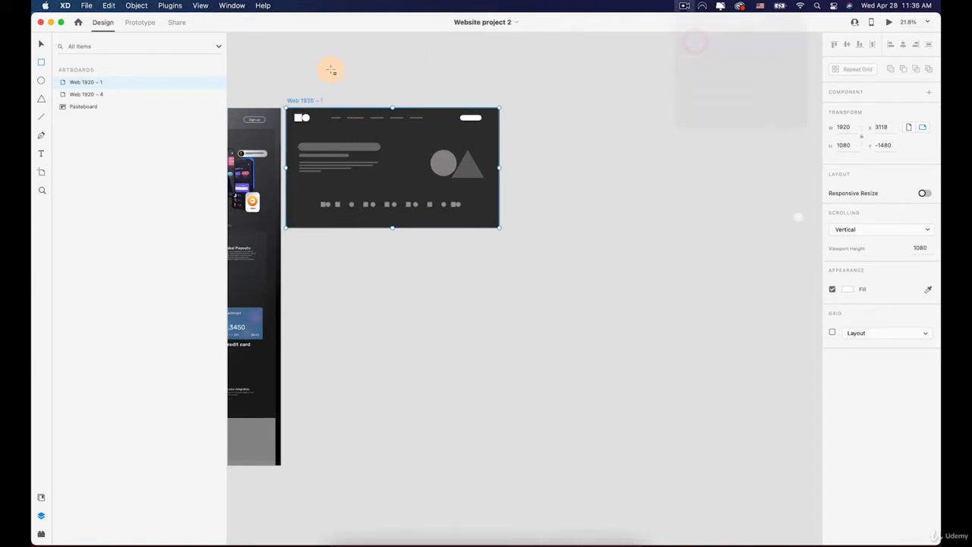
Delete the Web 1920 – 1 wireframe artboard
key("v")
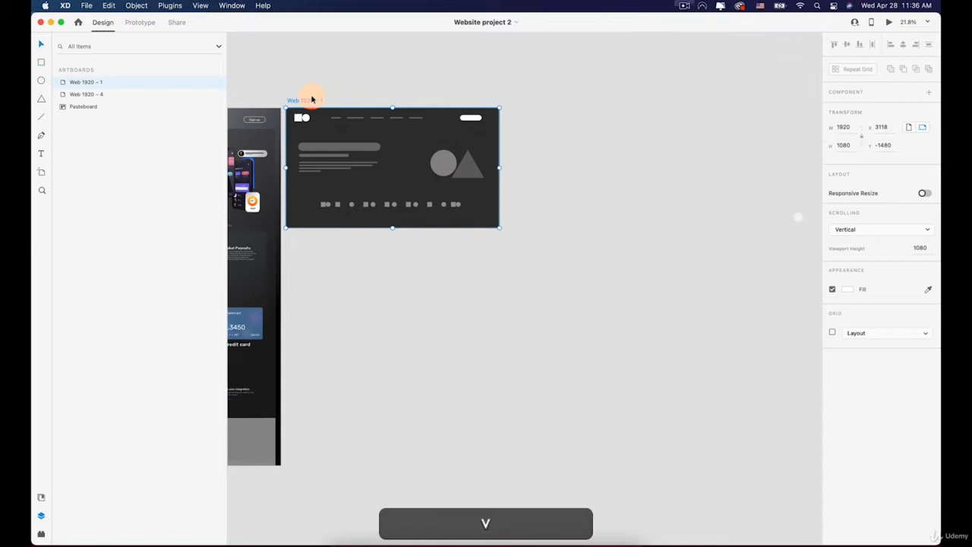
left_click(352, 76)
left_click(312, 98)
key("BackSpace")
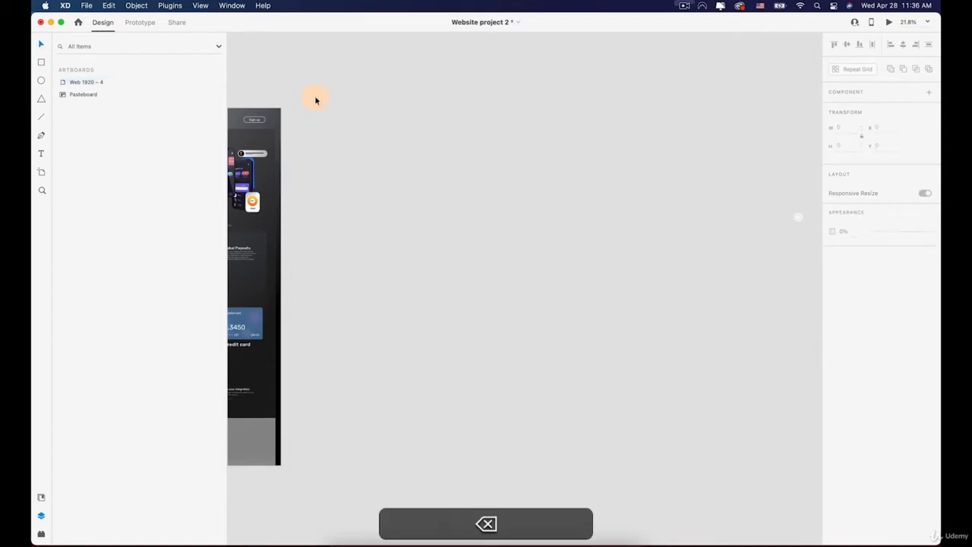
Create a new Web 1920 artboard beside the finished Wallet X design
left_click_drag(322, 102, 450, 118)
scroll(372, 109, "up", 5)
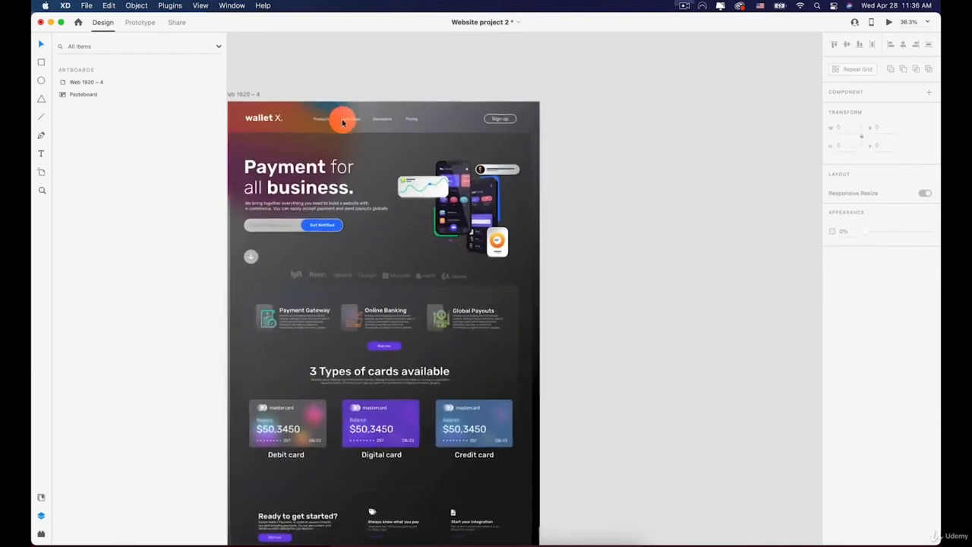
left_click_drag(592, 121, 552, 111)
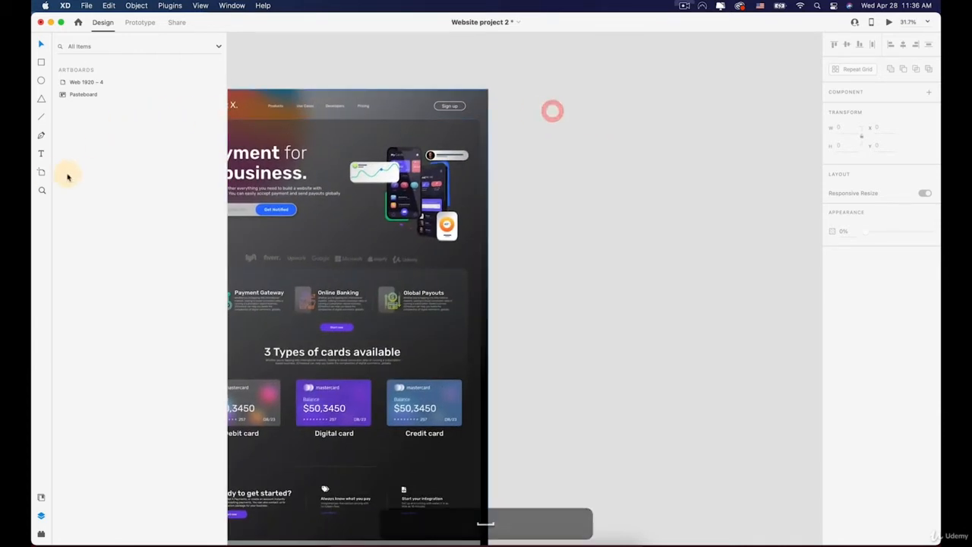
left_click(43, 174)
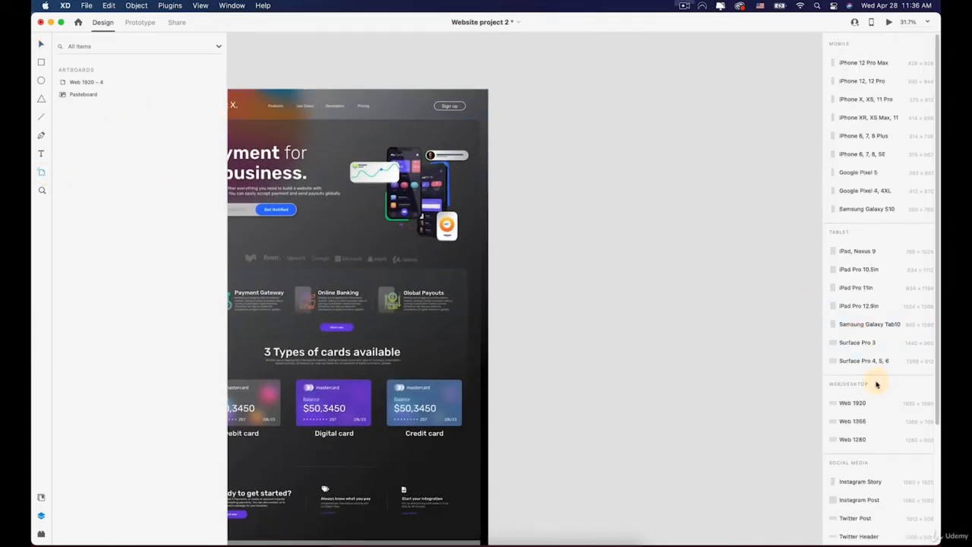
left_click(860, 405)
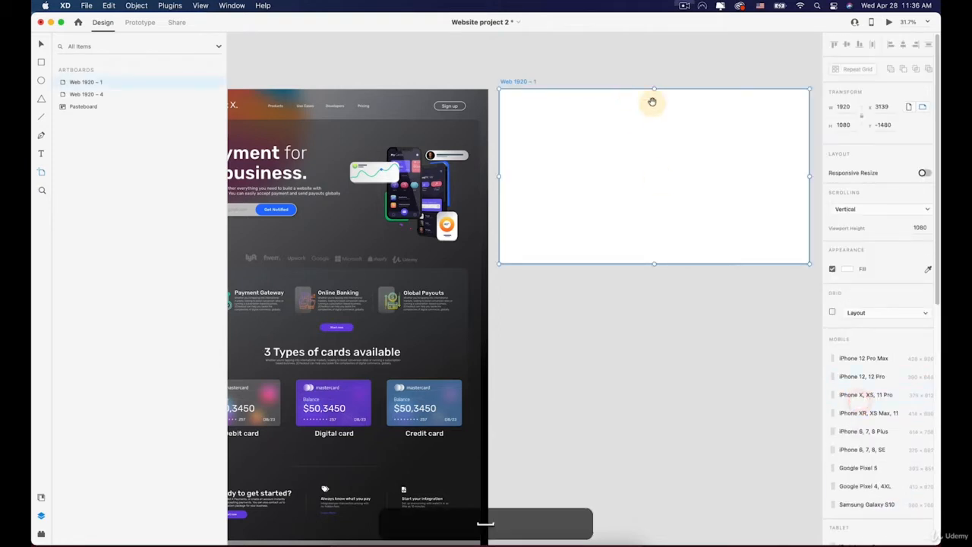
Draw a rectangle on the new artboard and fit it to the artboard's full 1920 × 1080 area
left_click_drag(652, 102, 499, 161)
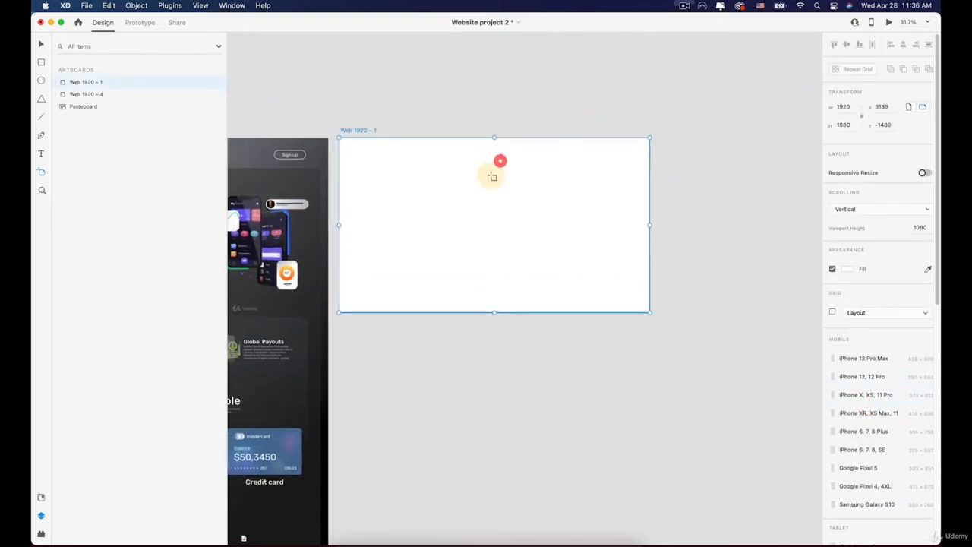
scroll(499, 163, "up", 2)
left_click(506, 173)
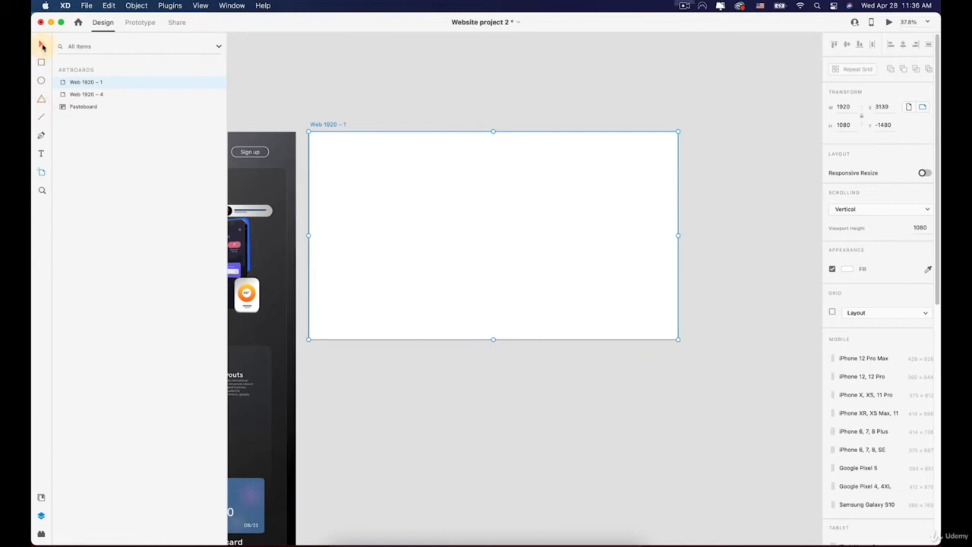
left_click(40, 63)
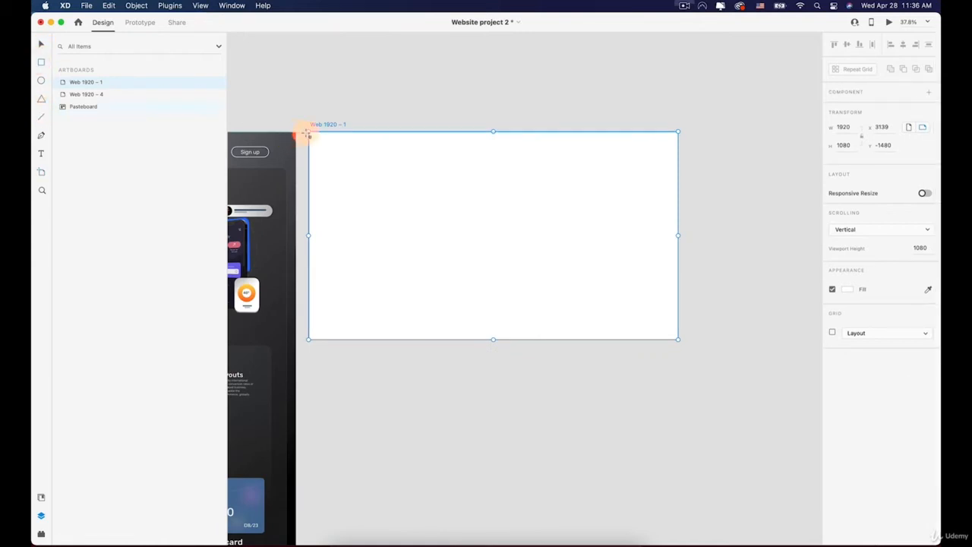
left_click_drag(306, 134, 678, 341)
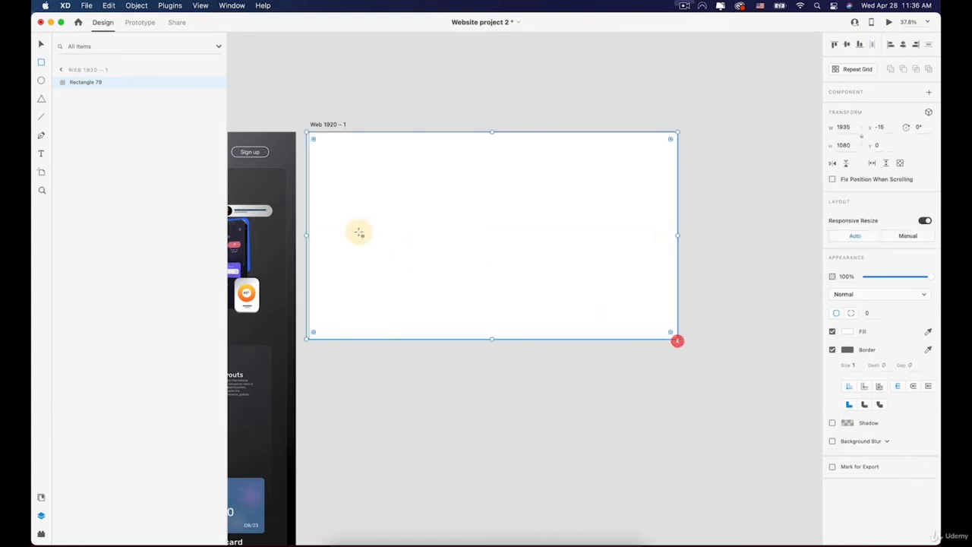
left_click(310, 234)
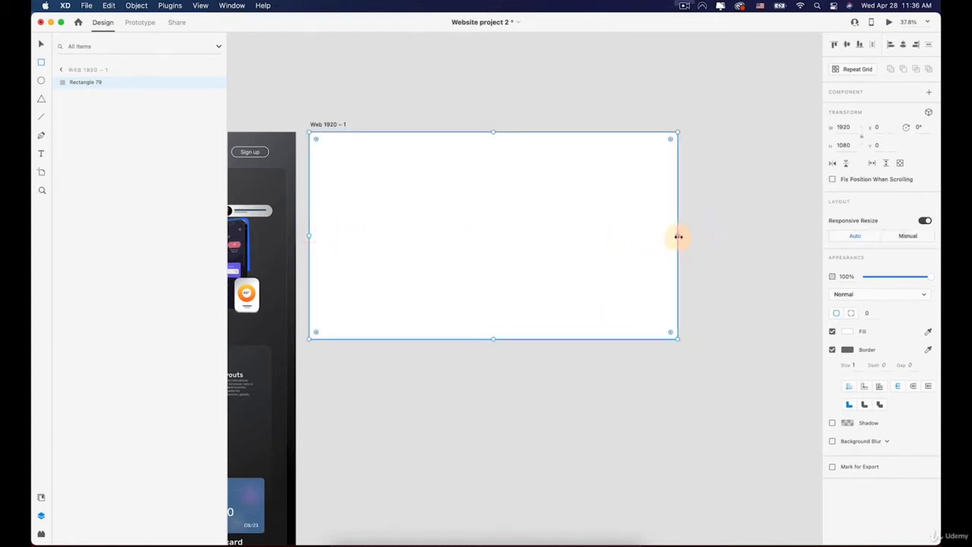
left_click_drag(679, 237, 677, 235)
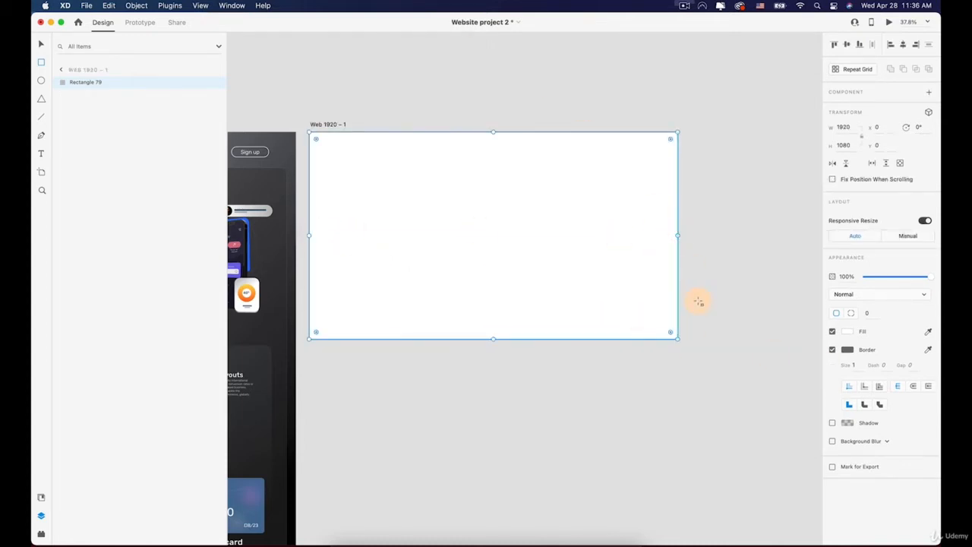
Try a linear gradient fill on the rectangle, running from its top centre to its bottom-right corner
left_click(847, 332)
left_click(745, 271)
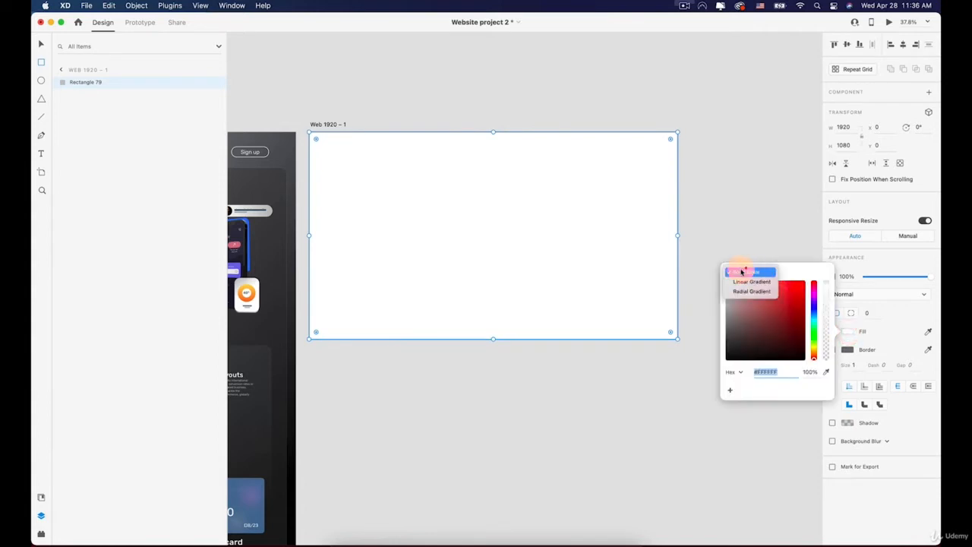
left_click(755, 282)
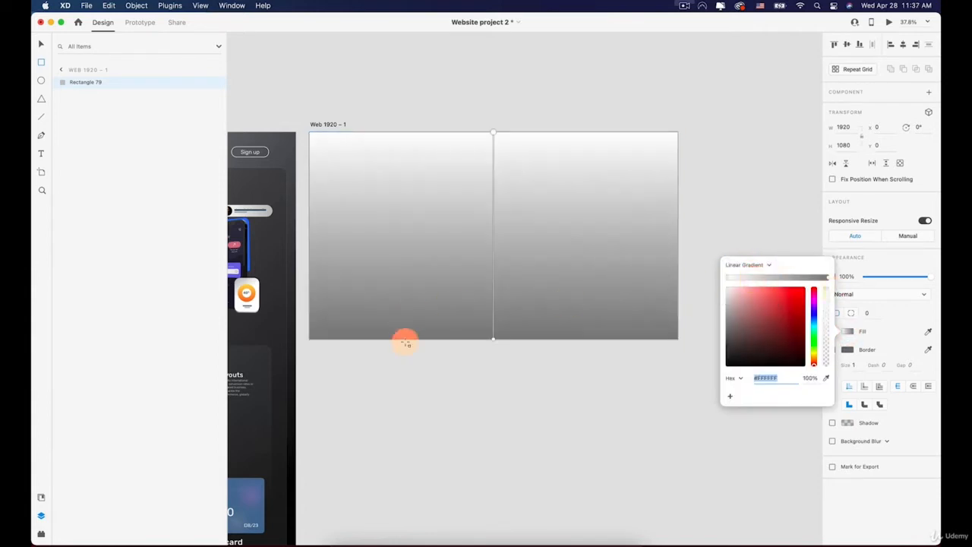
left_click_drag(494, 341, 671, 342)
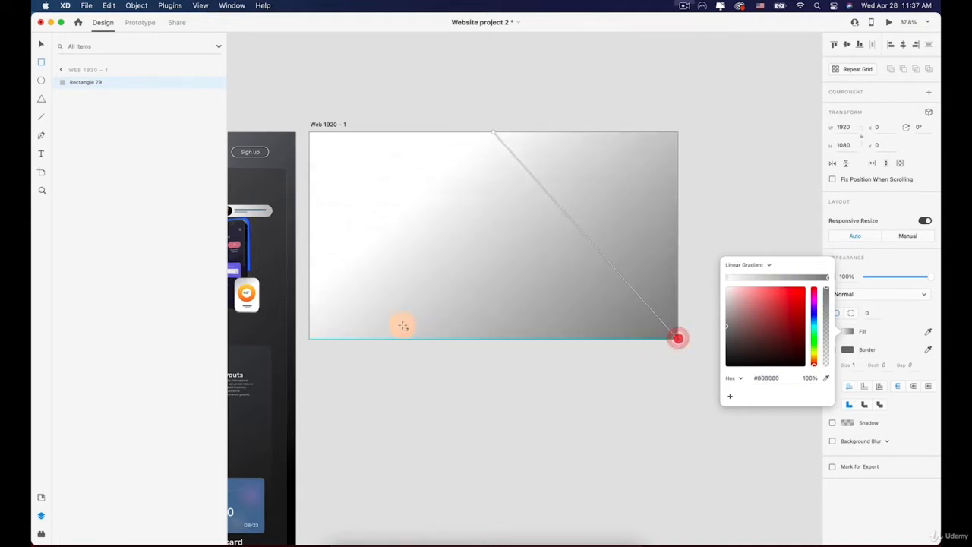
scroll(403, 325, "down", 5)
scroll(332, 494, "up", 4)
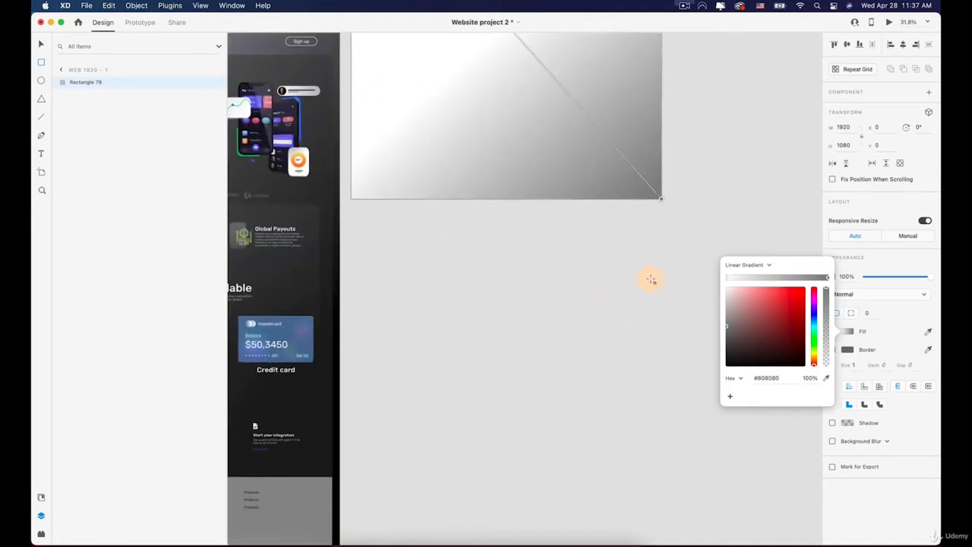
Fill the background rectangle with black sampled from the finished design's dark edge, and change the fill type to Linear Gradient
left_click(931, 333)
left_click(335, 417)
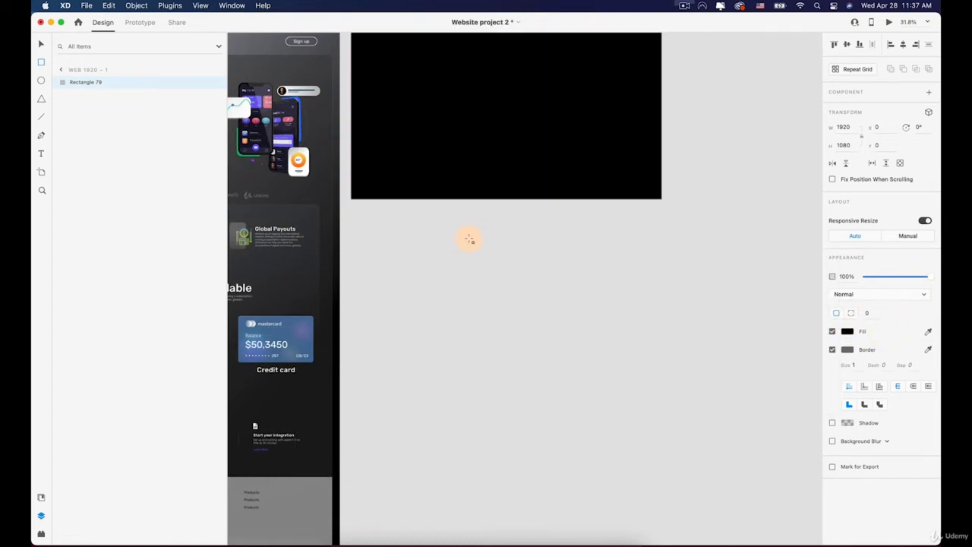
left_click(851, 332)
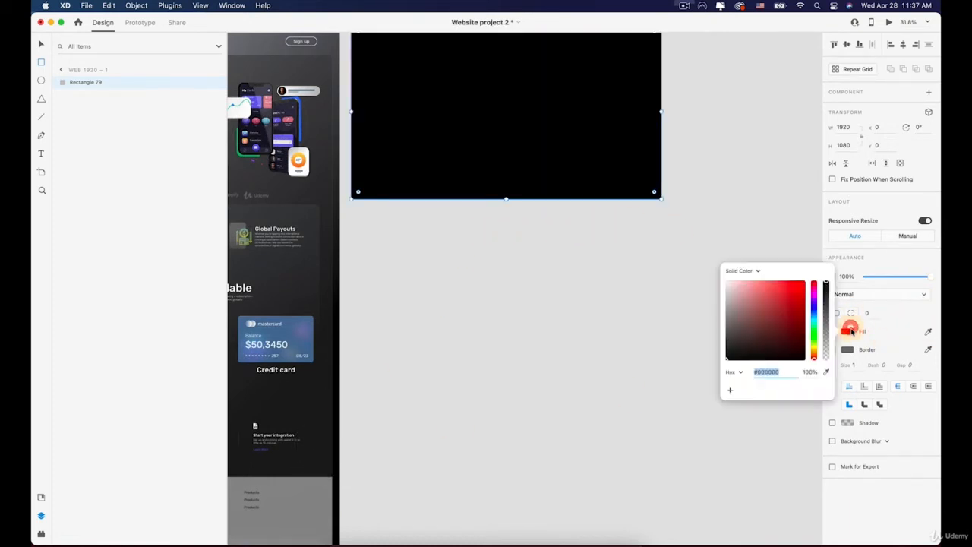
left_click(749, 272)
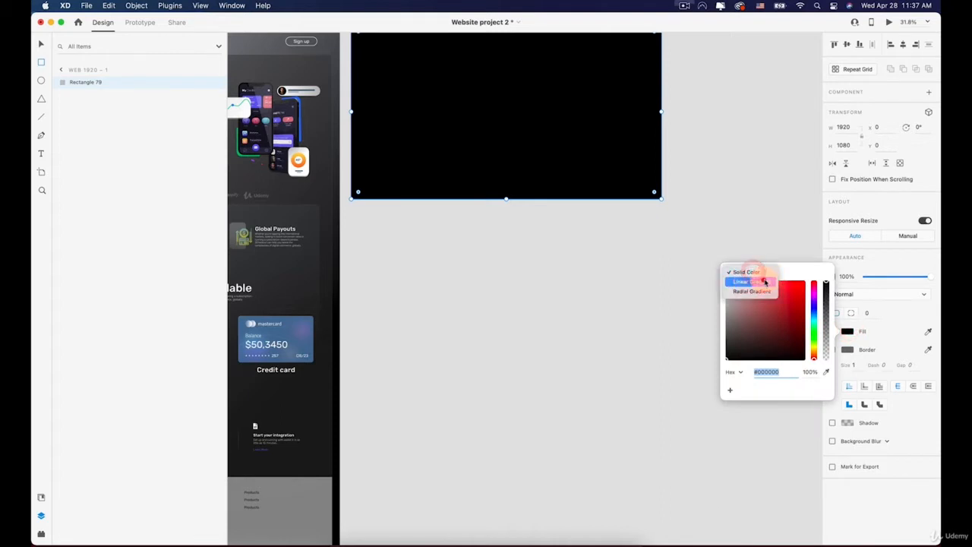
left_click(765, 282)
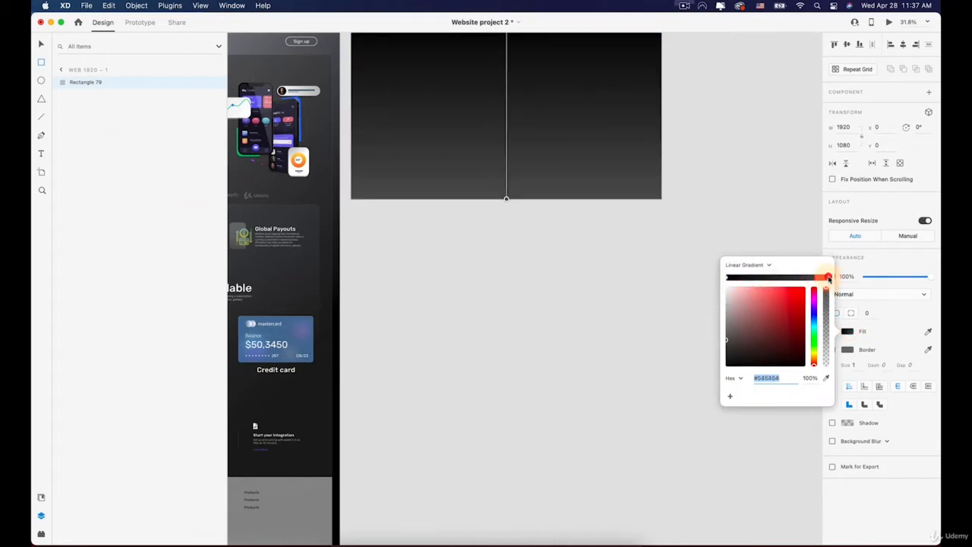
Set the gradient's end colour to black and its start colour to grey #6E6F75, sampling both from the finished design
left_click(827, 379)
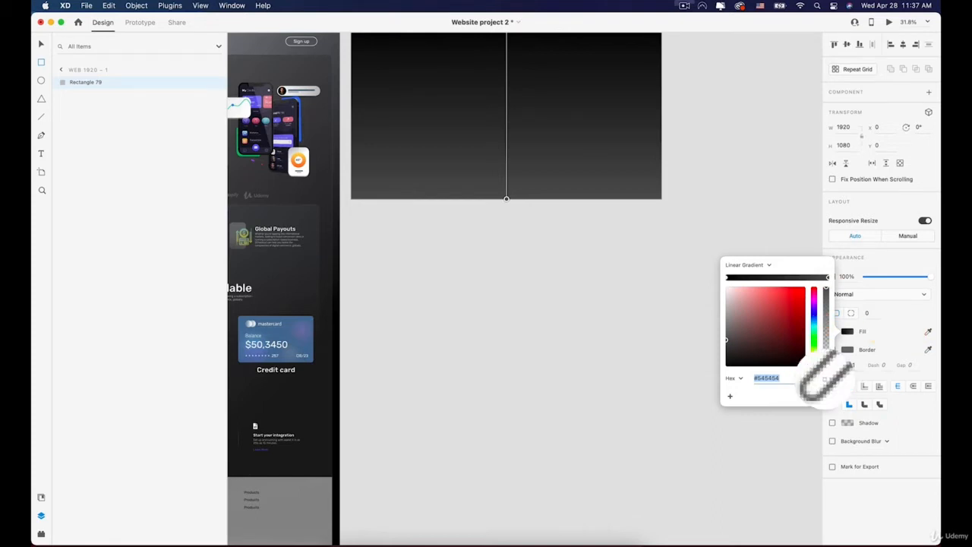
left_click(332, 451)
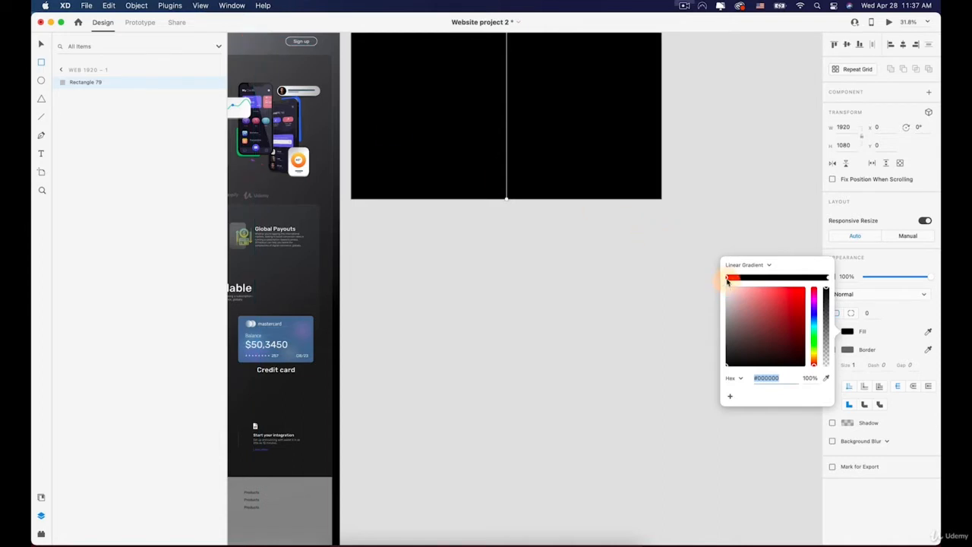
left_click(826, 378)
left_click(239, 44)
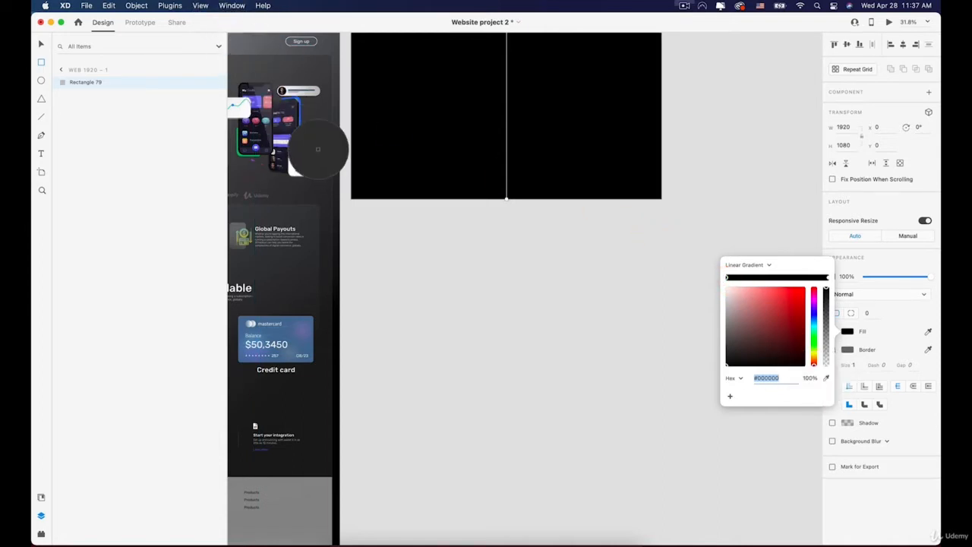
left_click(269, 60)
left_click_drag(420, 74, 564, 146)
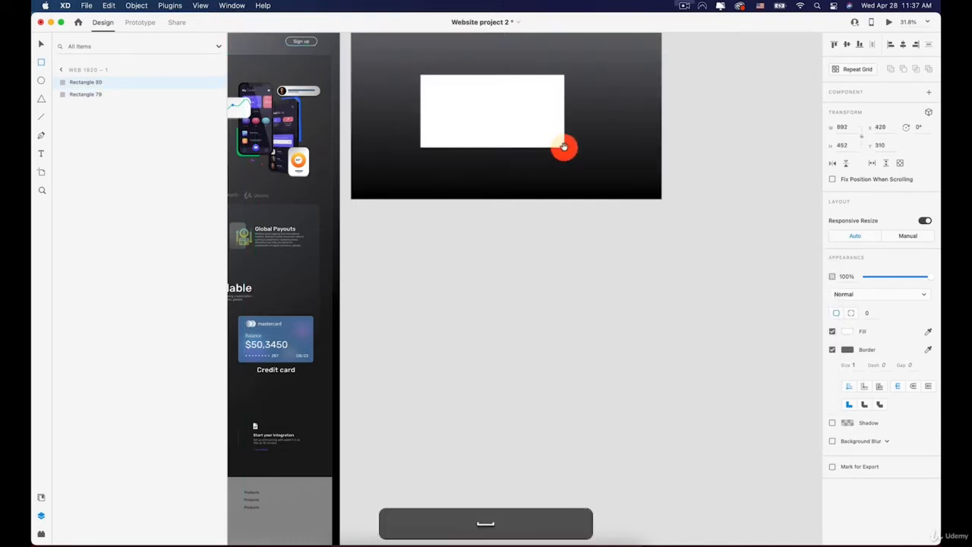
key("super+z")
key("super+z")
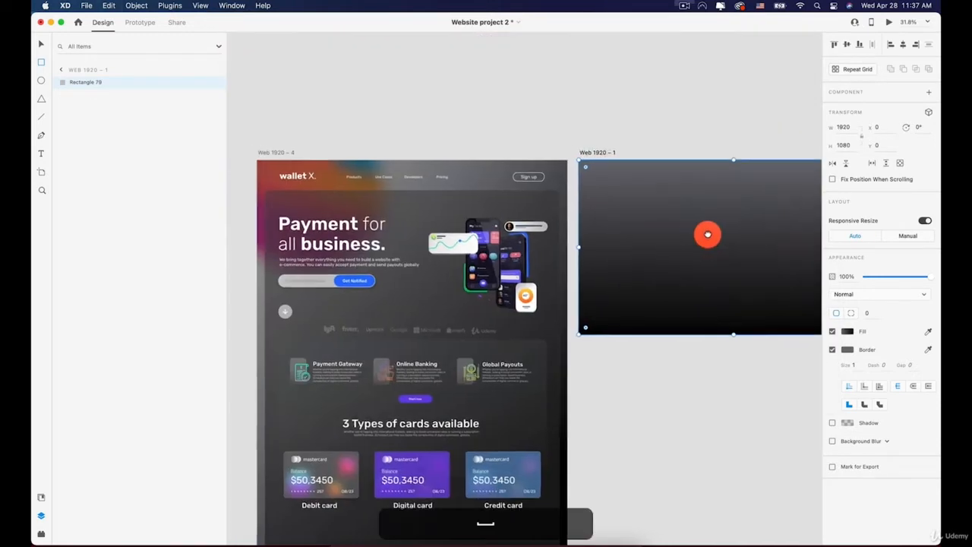
Run the gradient diagonally from the rectangle's top-left to its bottom-right corner and lower the start colour's opacity to 33%
scroll(630, 206, "down", 3)
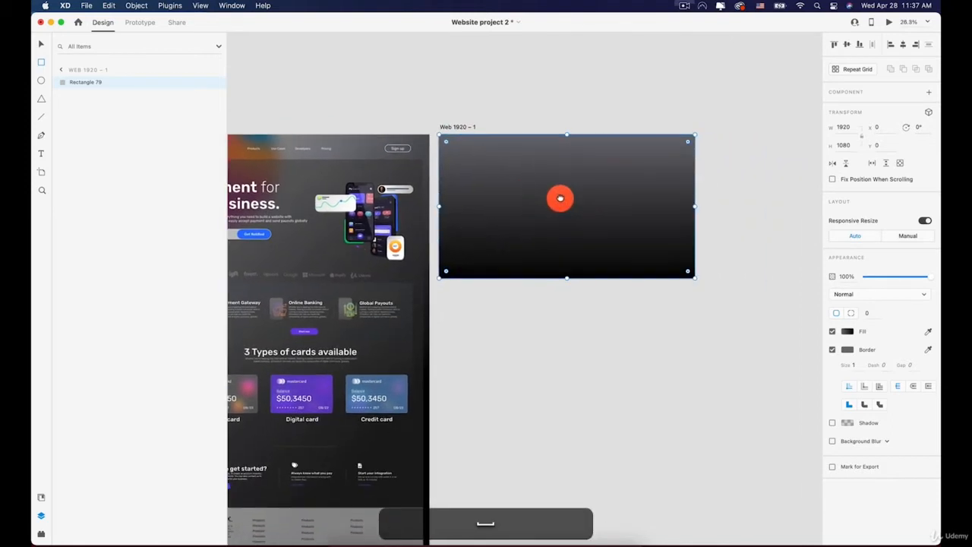
scroll(516, 197, "up", 3)
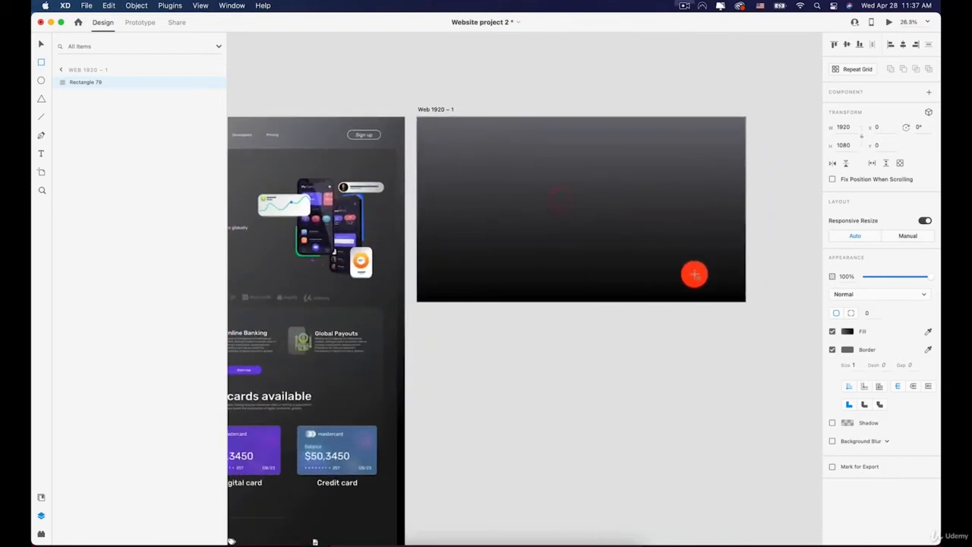
left_click(853, 332)
left_click(728, 280)
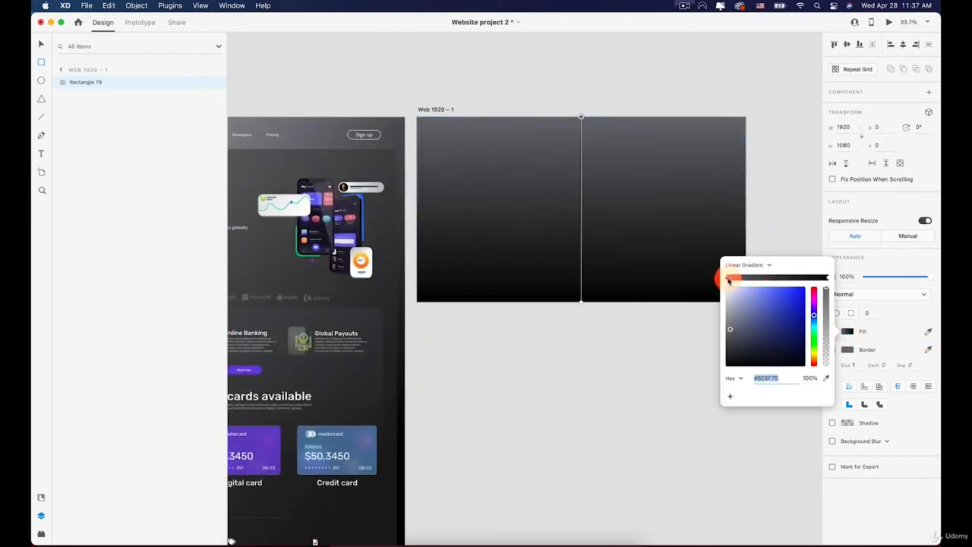
left_click_drag(580, 297, 734, 298)
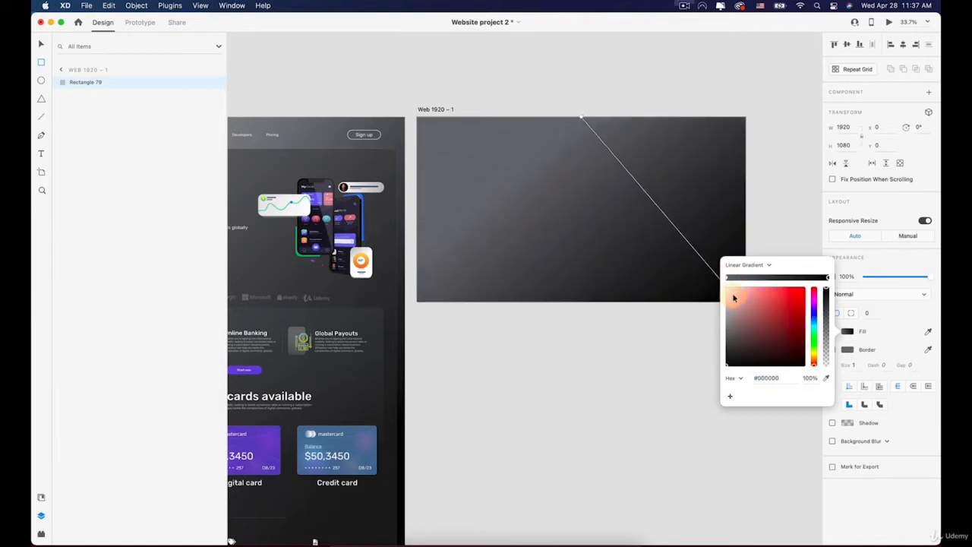
left_click_drag(581, 118, 416, 116)
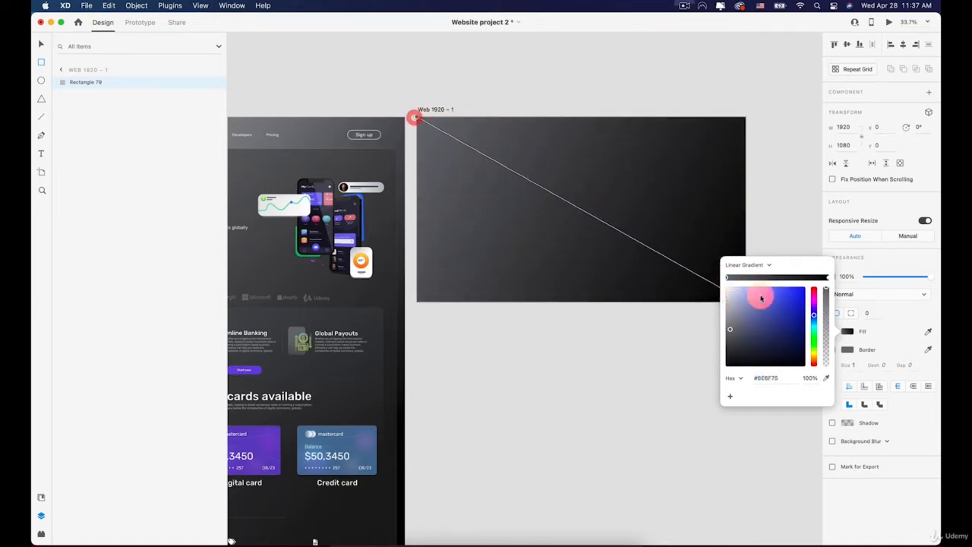
left_click_drag(827, 290, 822, 344)
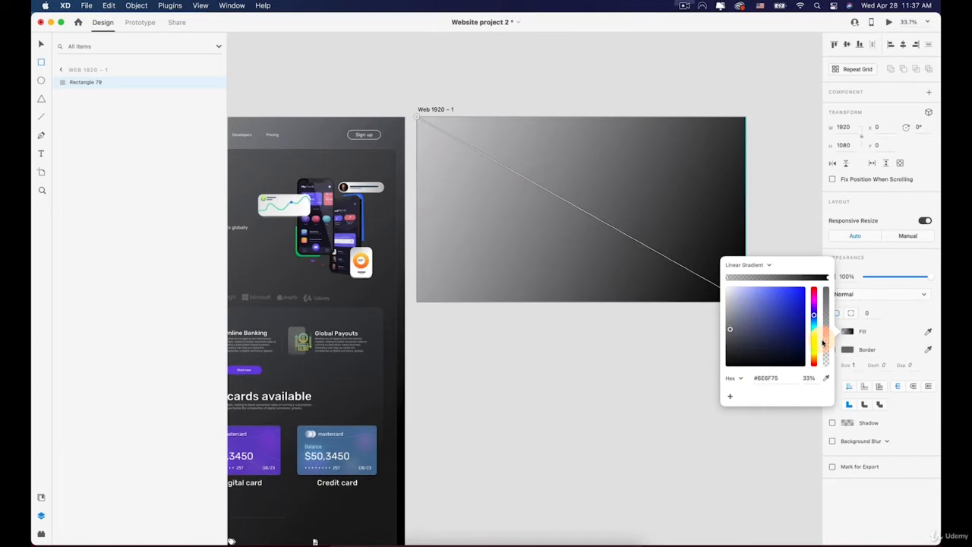
Try a background blur on the background rectangle
left_click(909, 441)
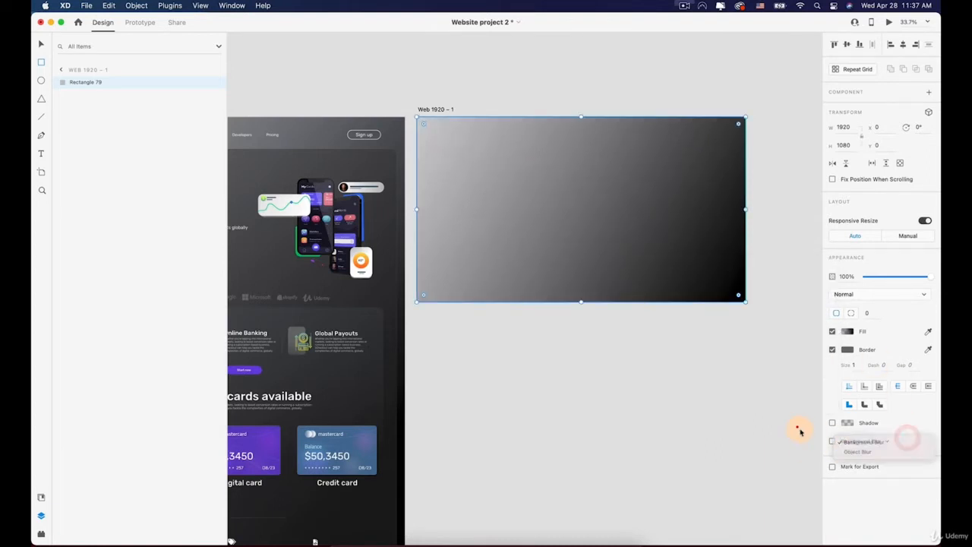
left_click(797, 427)
left_click(833, 442)
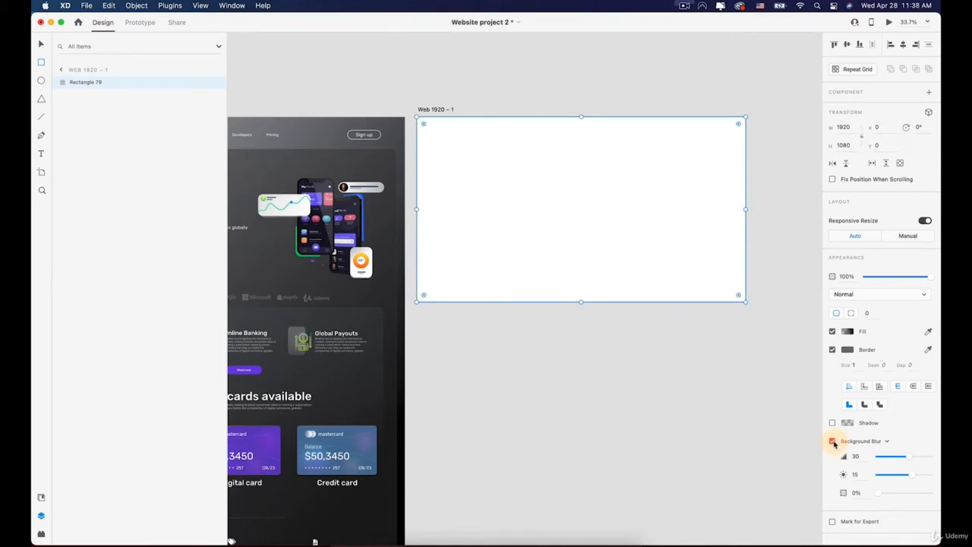
left_click(833, 441)
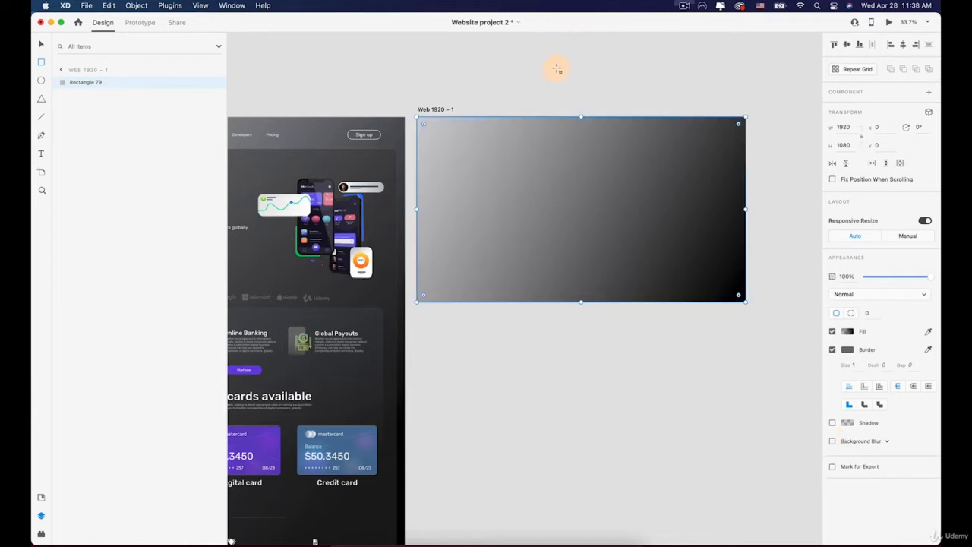
Select the multicoloured circle in the Elements collection beside the finished design
key("v")
left_click(556, 202)
scroll(302, 152, "down", 5)
key("space")
left_click_drag(302, 132, 558, 162)
left_click(339, 242)
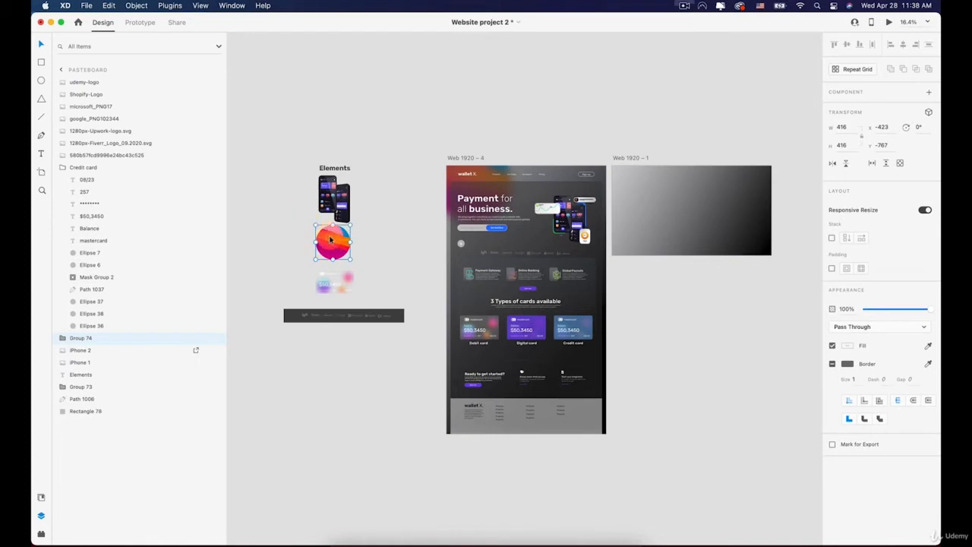
left_click_drag(331, 240, 655, 152)
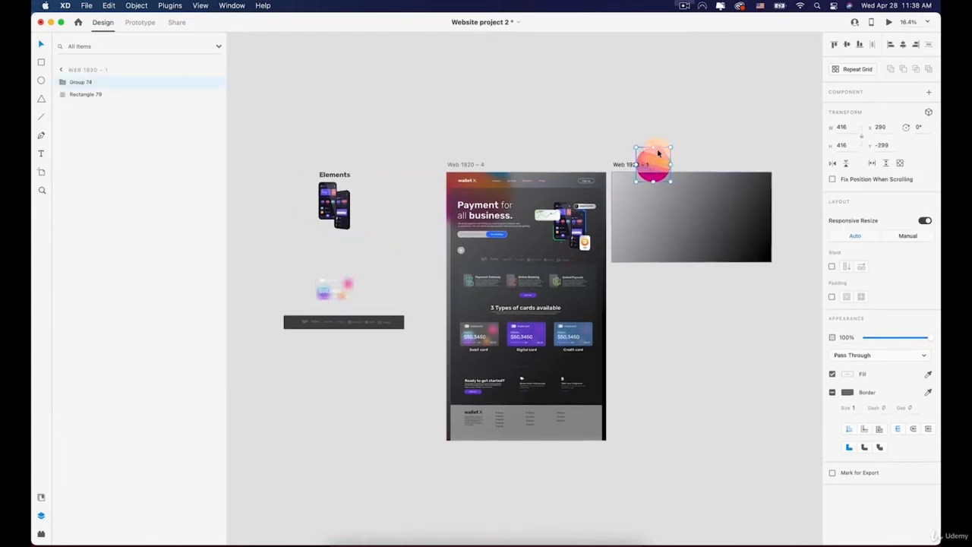
scroll(659, 152, "up", 2)
key("super+z")
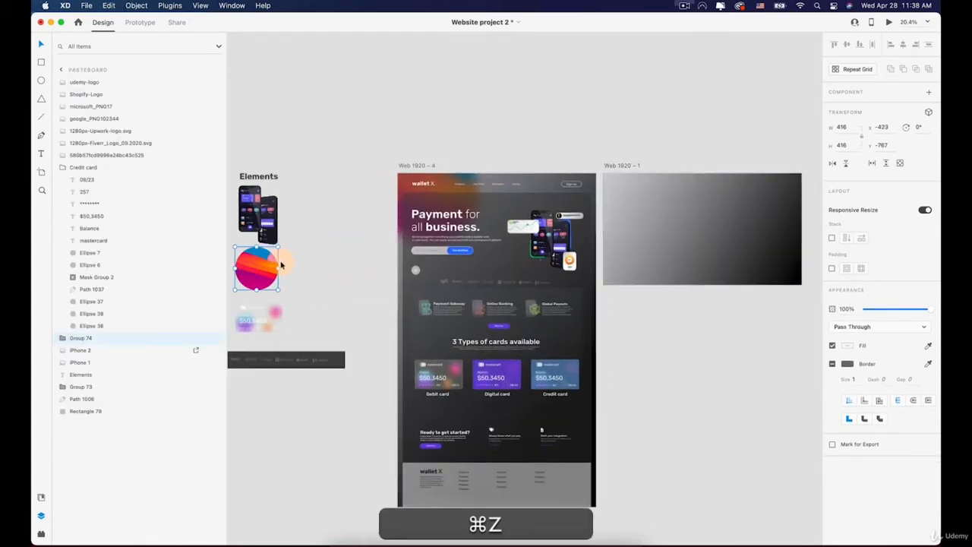
Place a copy of the multicoloured circle just above the new Web 1920 – 1 artboard
key("super+c")
left_click_drag(253, 267, 665, 164)
scroll(662, 159, "up", 6)
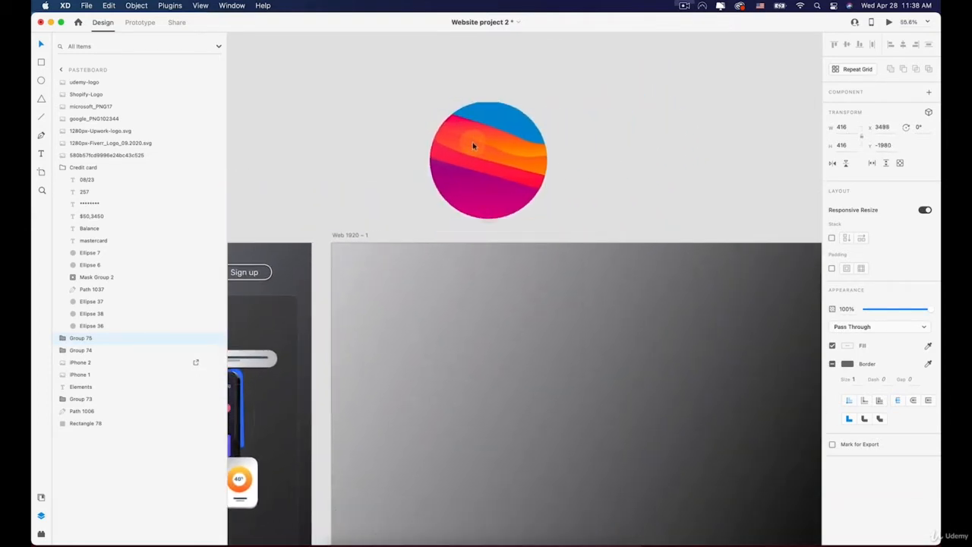
Enter the copied circle's mask group and shift the wave artwork slightly up and to the left inside the circle mask
double_click(472, 145)
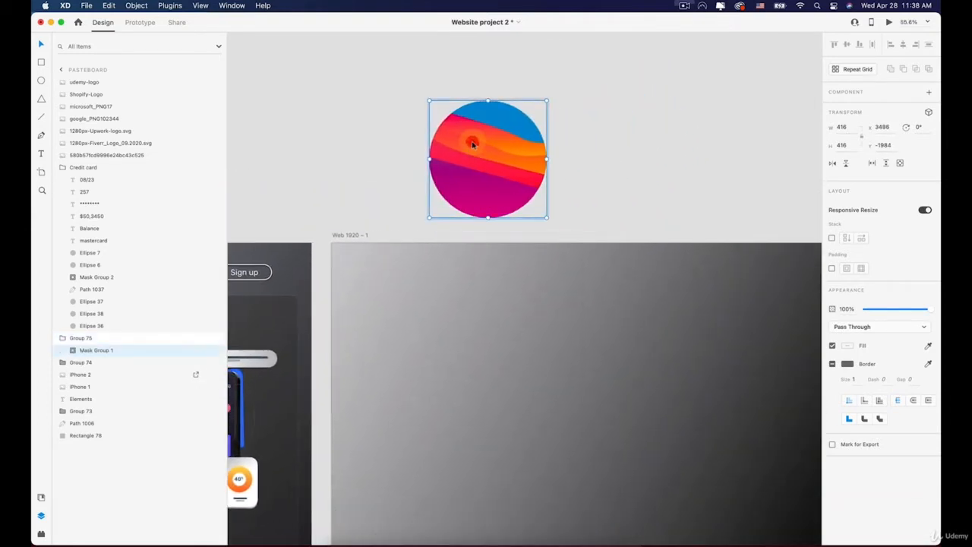
double_click(471, 142)
left_click(414, 107)
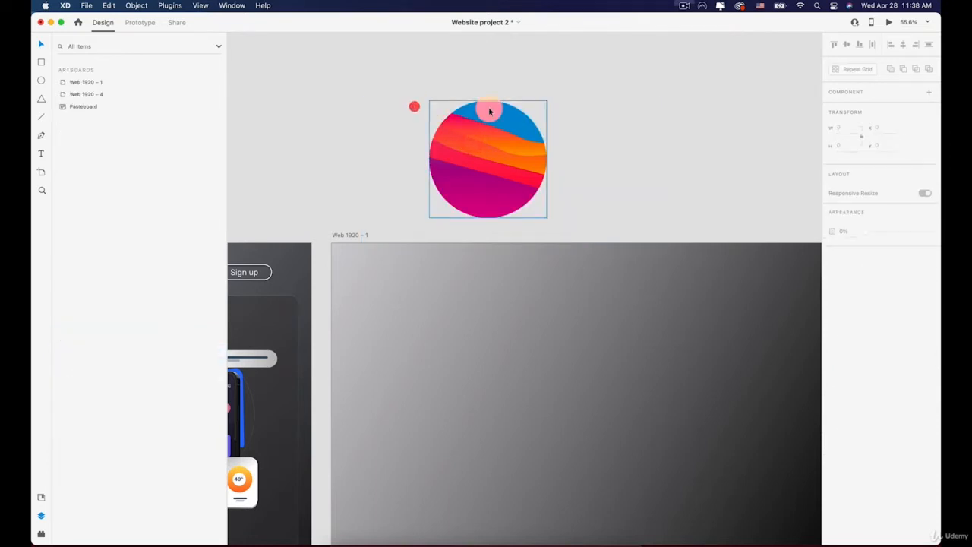
double_click(504, 121)
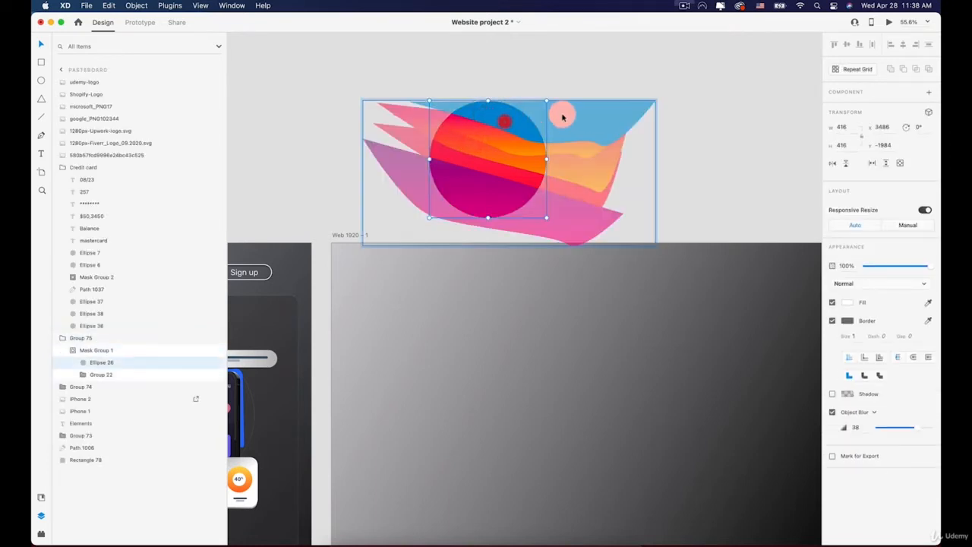
left_click(507, 127)
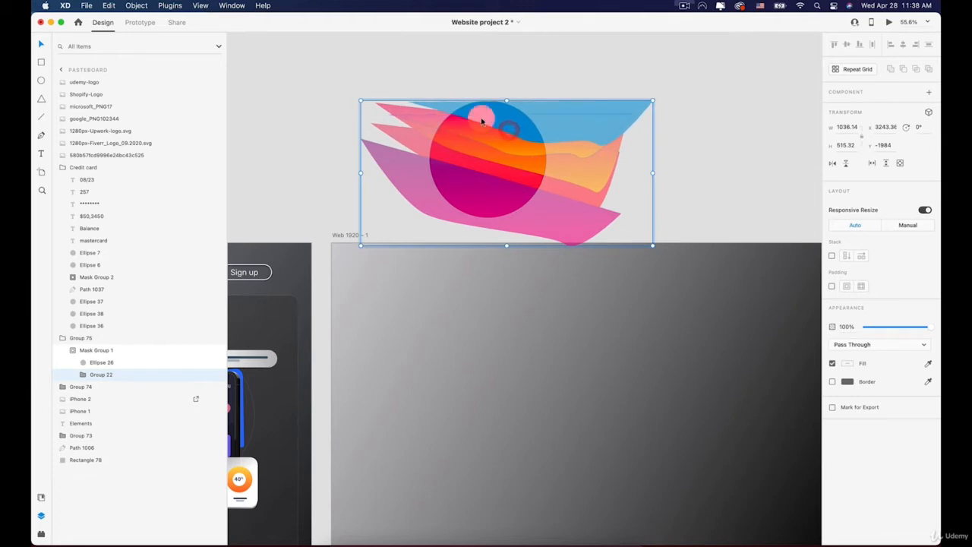
left_click_drag(504, 130, 494, 127)
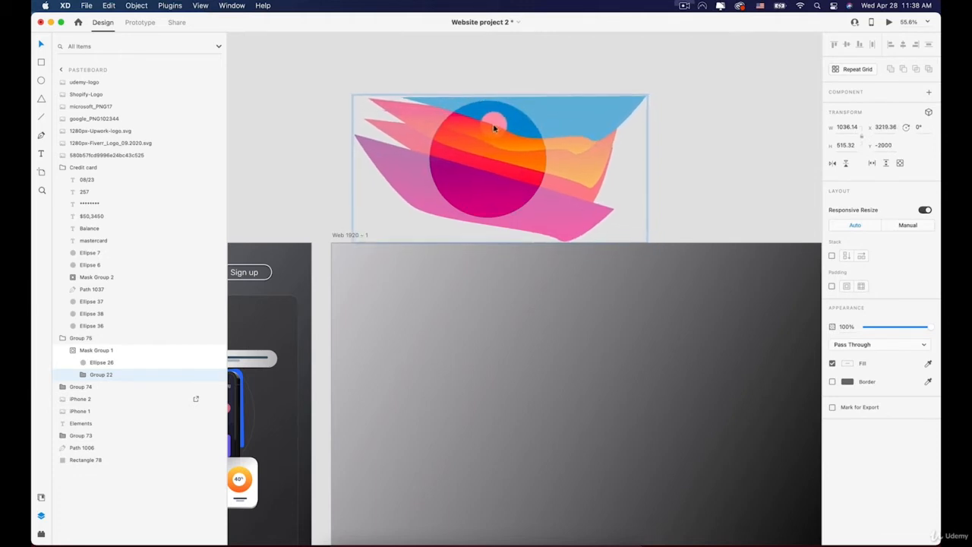
left_click(324, 93)
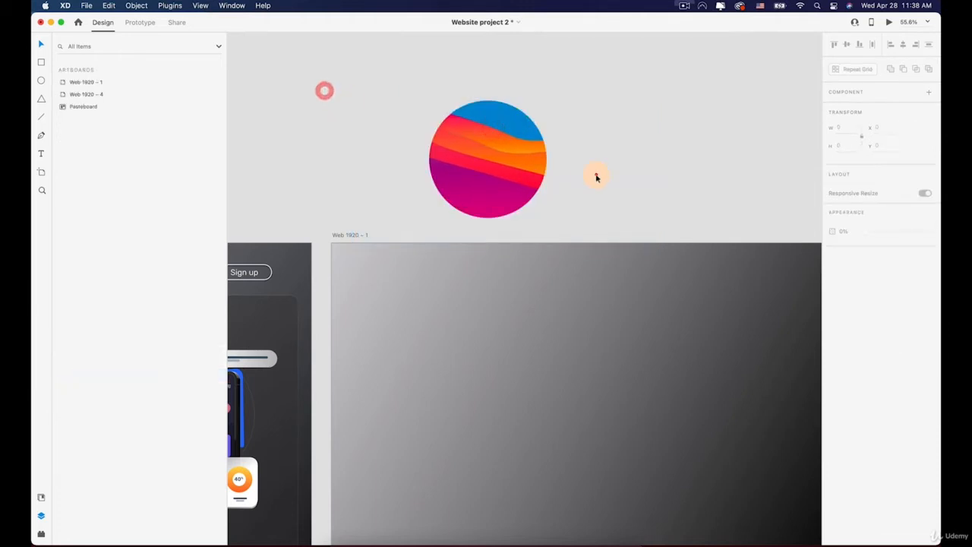
Enlarge the circle to about 610 × 610 and position it over the new artboard's top-left corner at about X −106, Y −144
left_click(510, 148)
left_click_drag(510, 149, 393, 252)
left_click_drag(430, 323, 489, 376)
left_click_drag(420, 332, 419, 330)
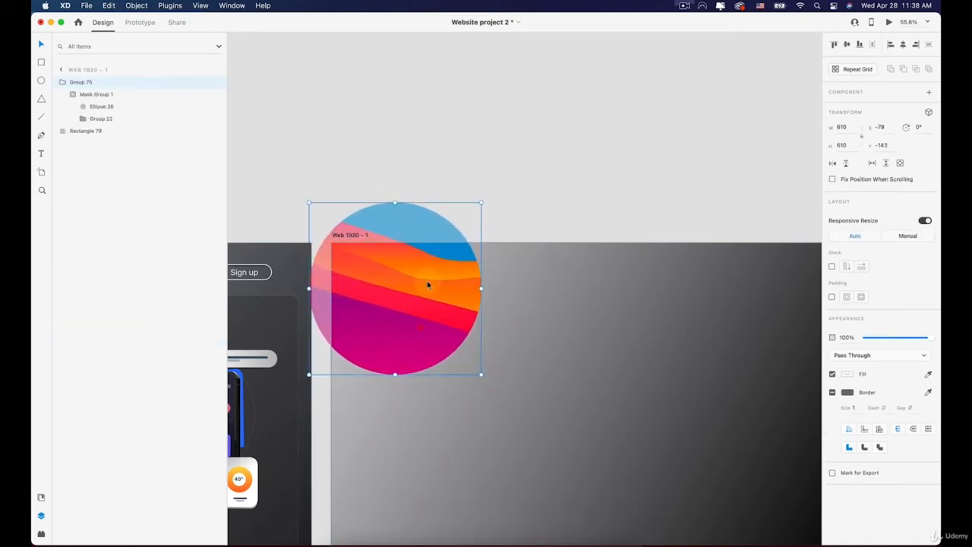
left_click(463, 202)
key("super+z")
scroll(560, 189, "down", 5)
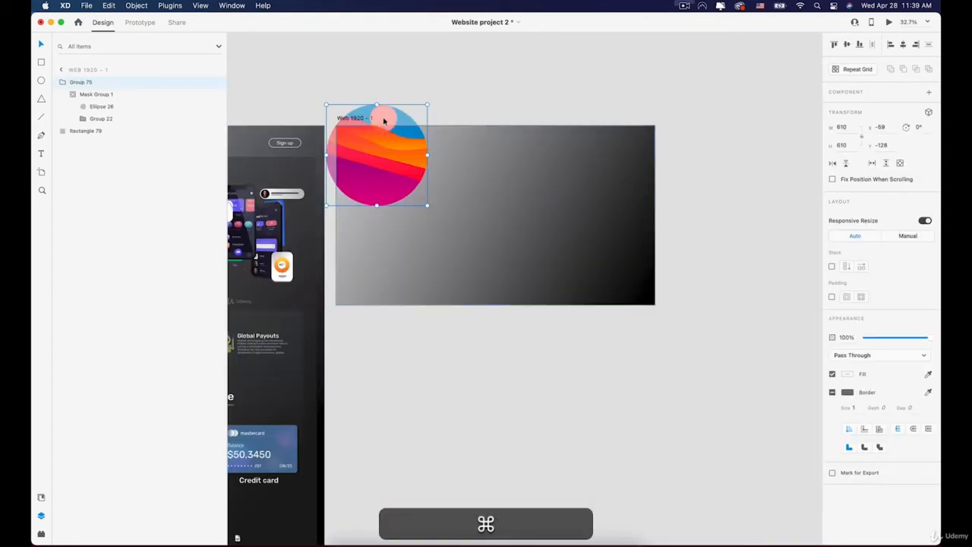
mouse_move(395, 170)
left_mouse_down()
mouse_move(404, 173)
mouse_move(387, 167)
left_mouse_up()
Paste a copy of the gradient background rectangle above the circle, aligned exactly with the original
left_click(549, 176)
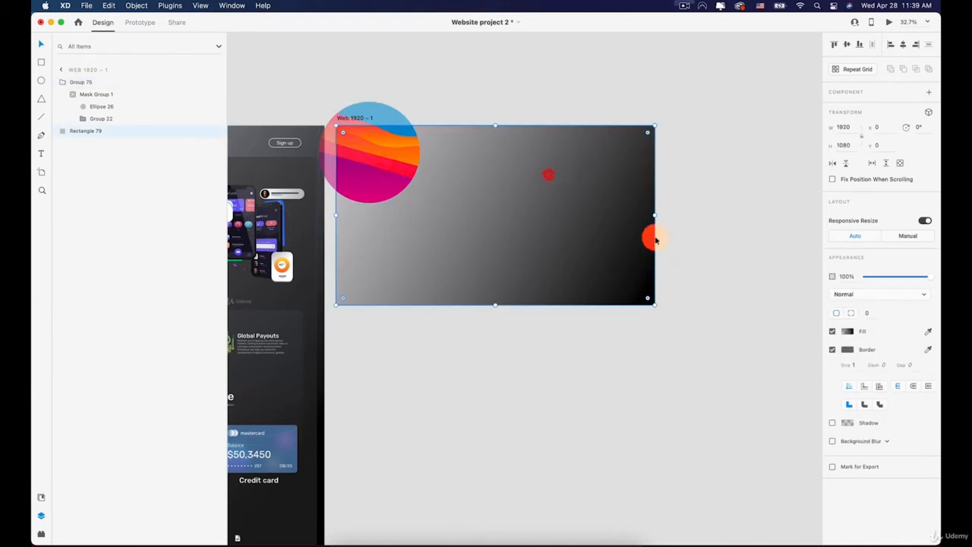
key("super")
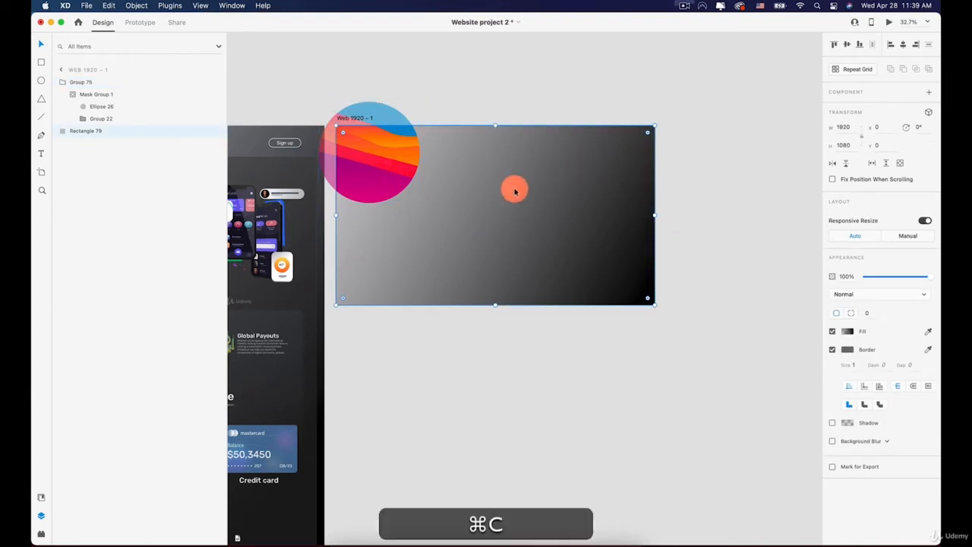
key("super+v")
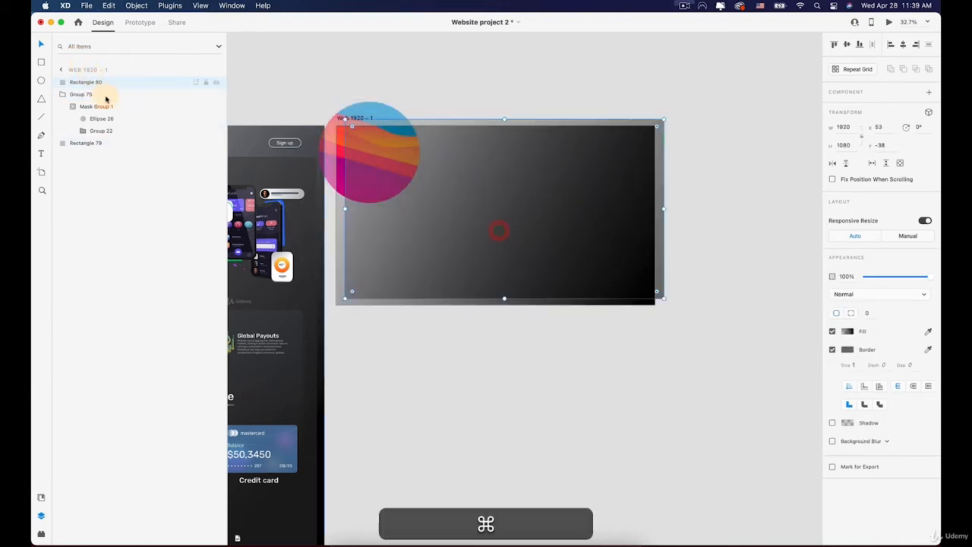
key("super+z")
Rename the circle's group as Color Ball
double_click(84, 94)
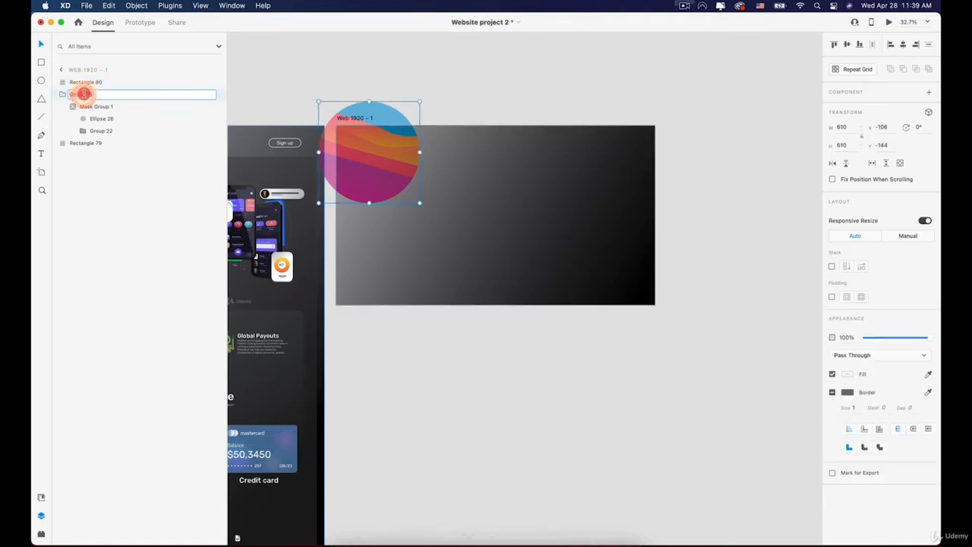
type("Color")
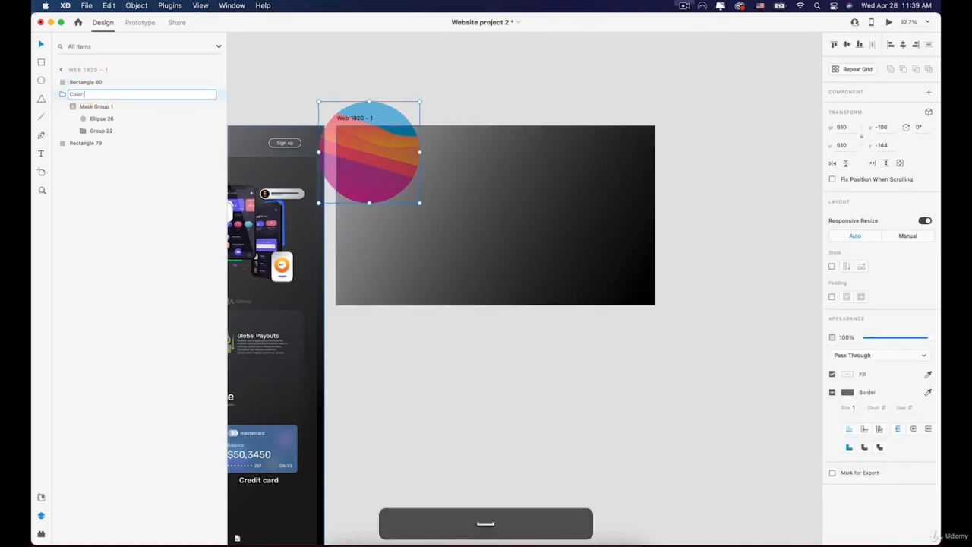
type(" Ball")
key("Return")
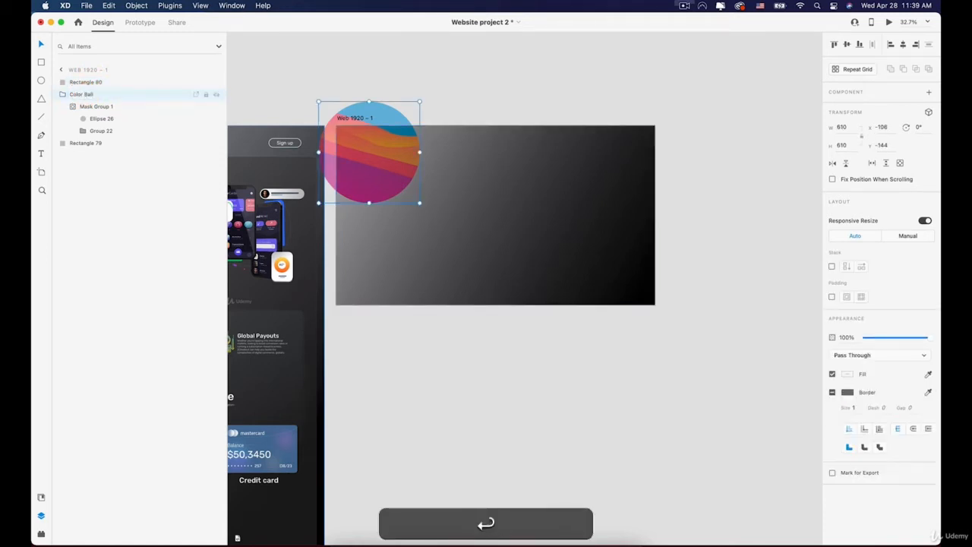
Rename the gradient rectangle above the circle as Blur BG
left_click(455, 181)
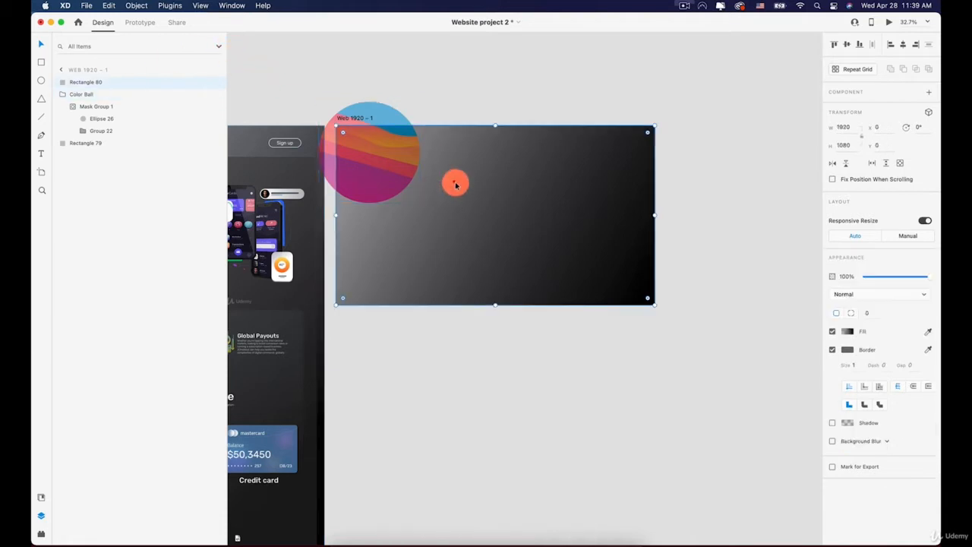
double_click(90, 82)
type("Blur")
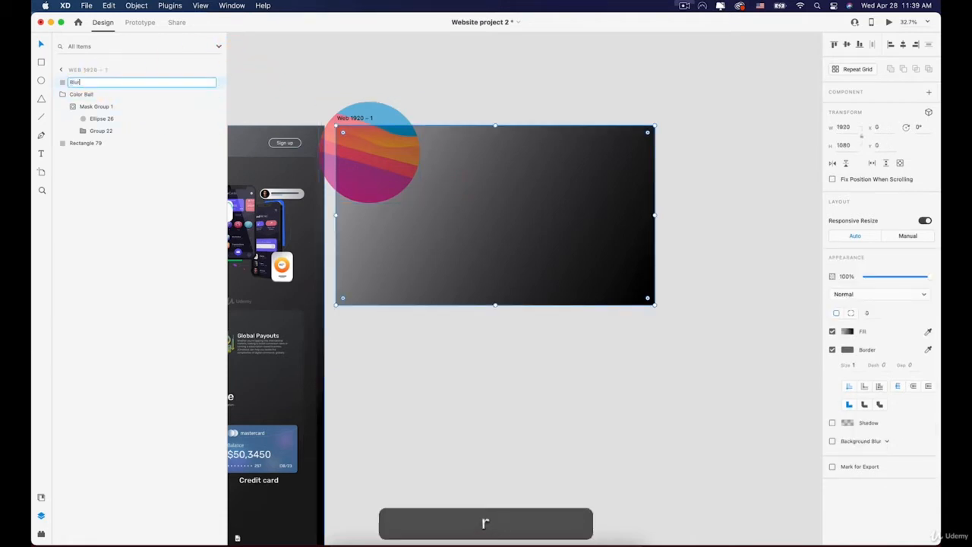
type(" BG")
key("shift+Return")
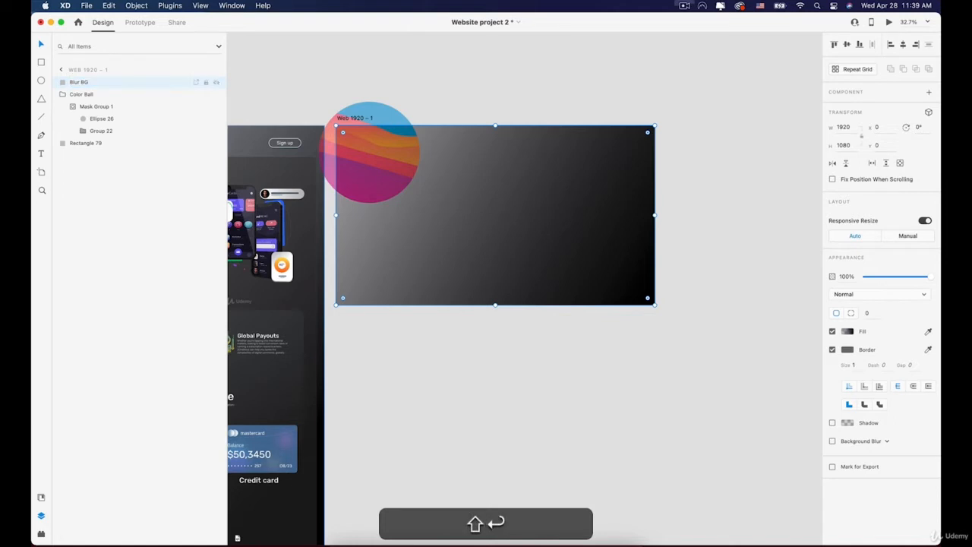
Rename the gradient rectangle beneath the circle as BG and enable Background Blur on the Blur BG rectangle
double_click(90, 143)
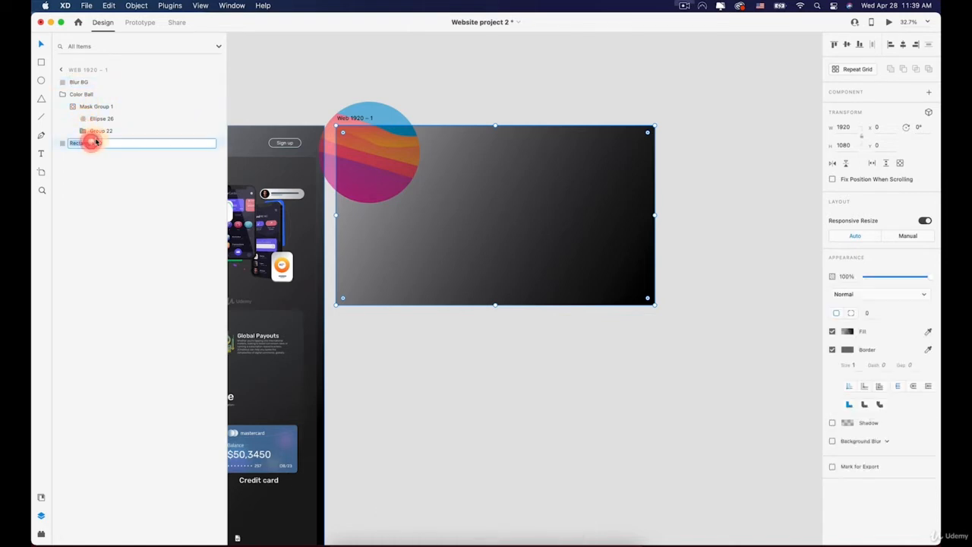
type("BG")
key("shift+Return")
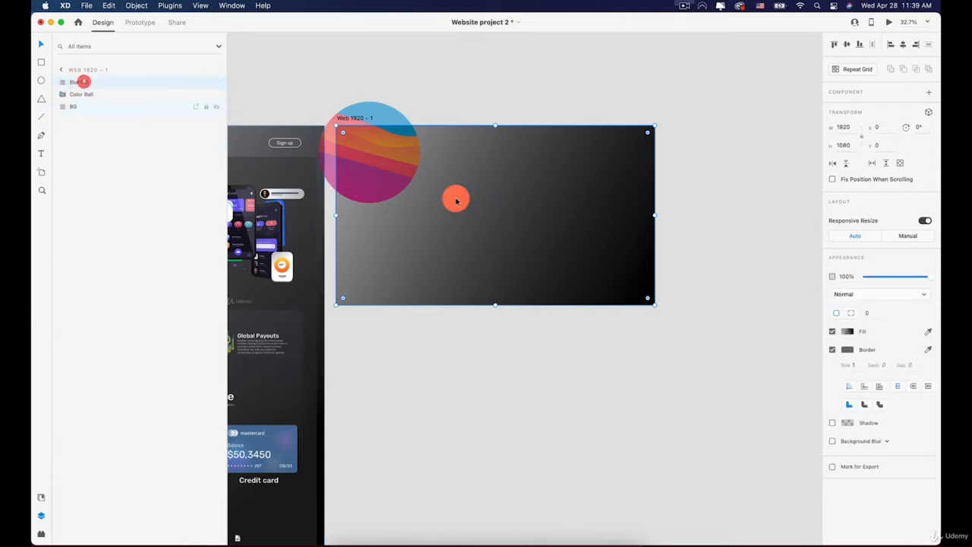
left_click(833, 441)
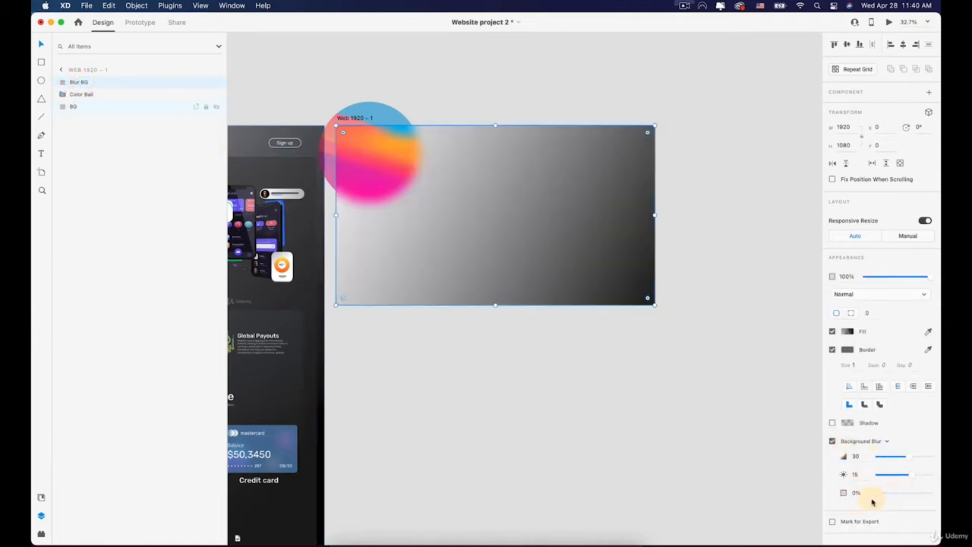
Extend BG's linear gradient to the rectangle's bottom-right corner and add a middle colour stop at 73% opacity
left_click(75, 109)
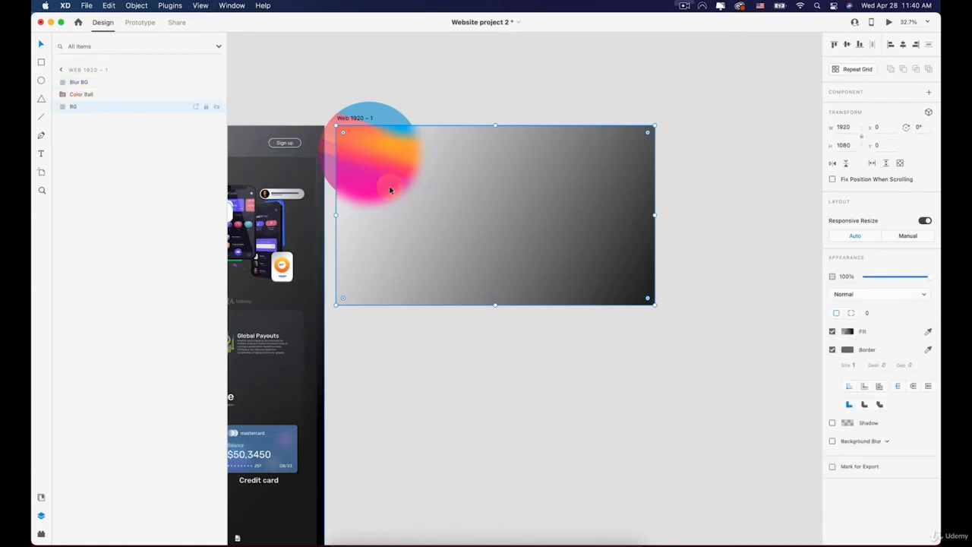
left_click(847, 333)
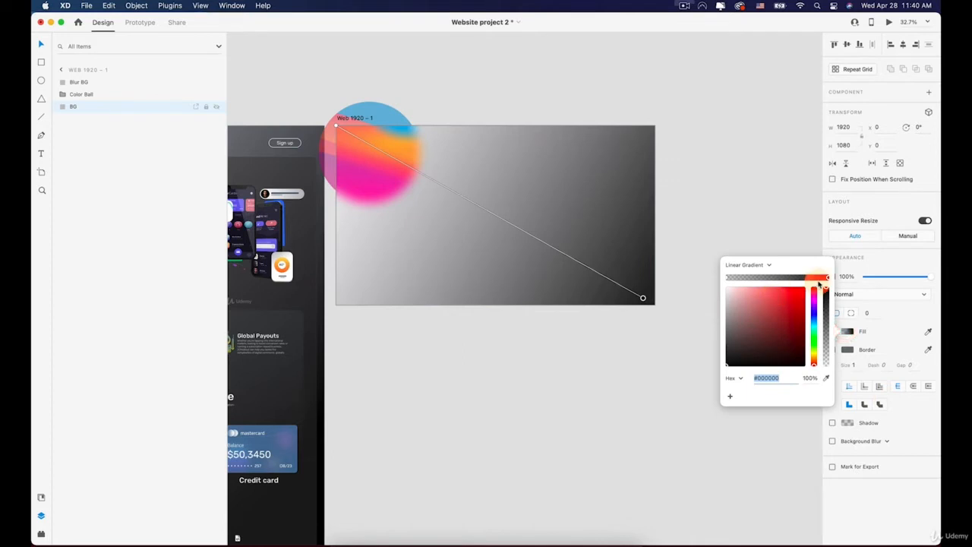
left_click(642, 295)
mouse_move(644, 299)
left_mouse_down()
mouse_move(686, 328)
mouse_move(655, 304)
left_mouse_up()
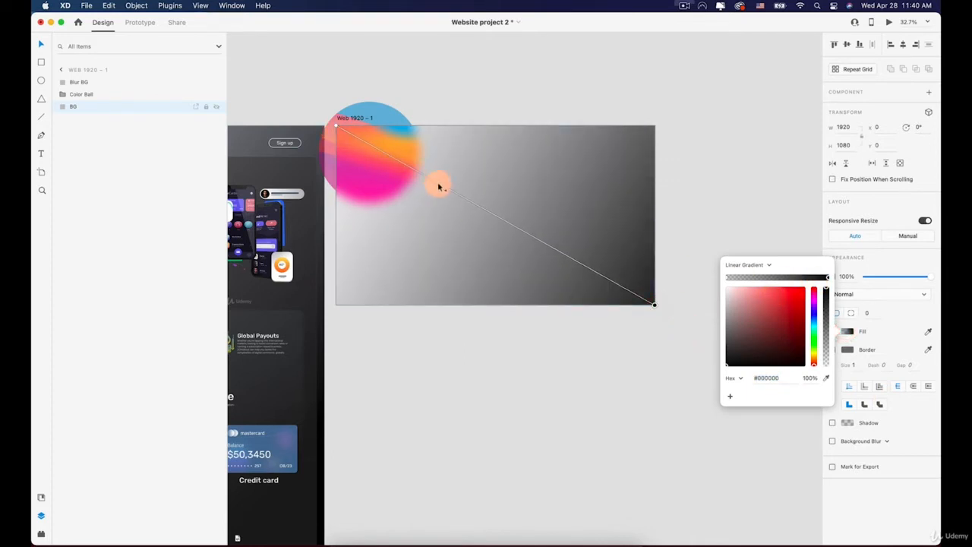
left_click(464, 198)
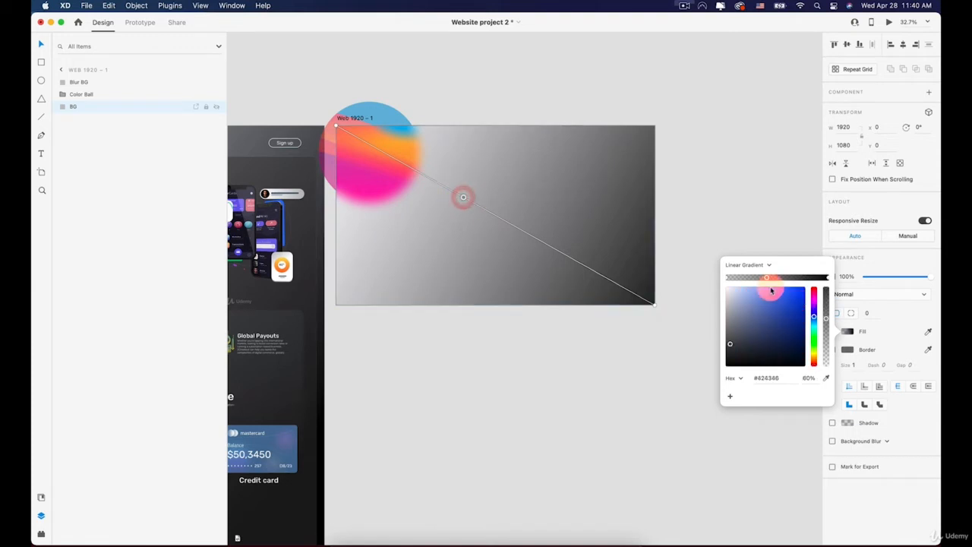
mouse_move(826, 320)
left_mouse_down()
mouse_move(826, 283)
mouse_move(829, 314)
left_mouse_up()
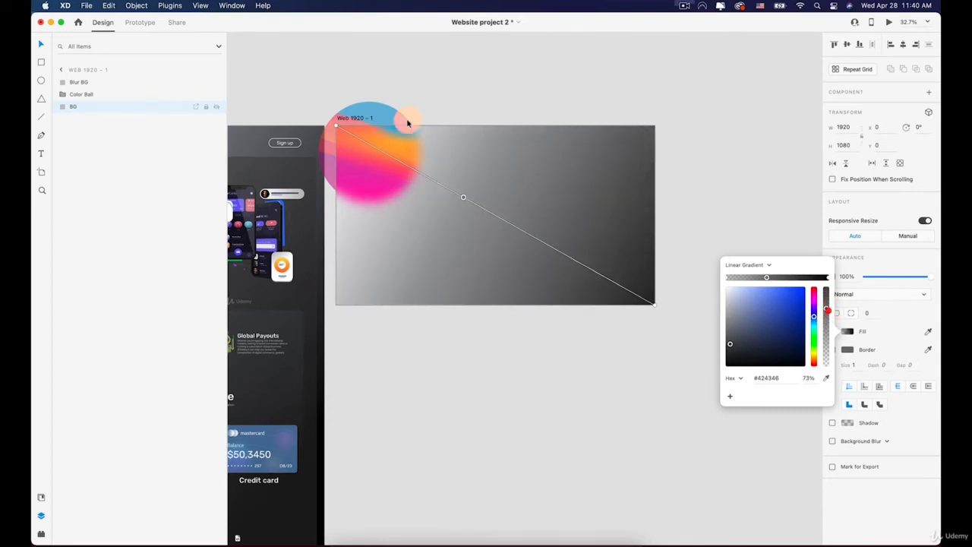
Enlarge Color Ball to about 925 × 925 and move it up and left to about X −281, Y −417
key("v")
left_click(373, 110)
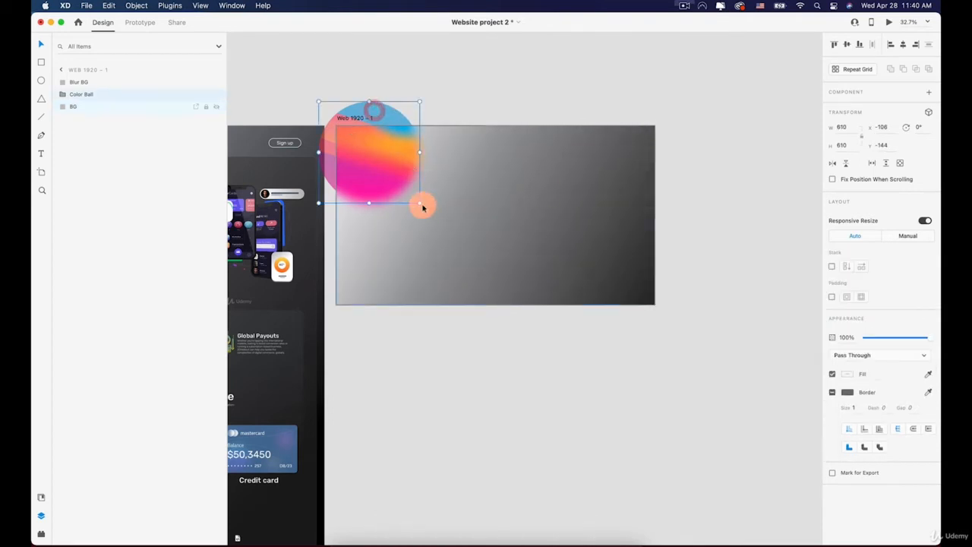
left_click_drag(420, 204, 471, 256)
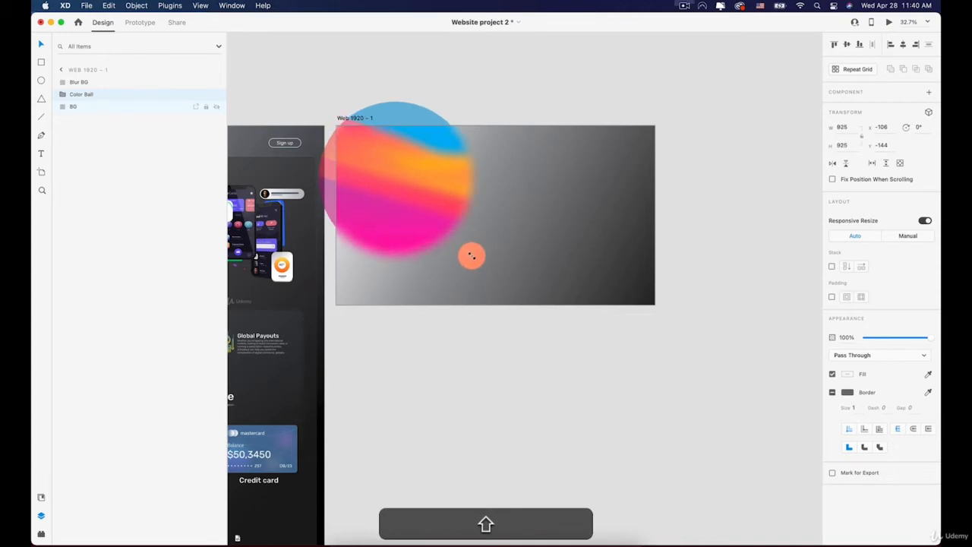
left_click(393, 186)
key("super+z")
key("super+z")
key("super+z")
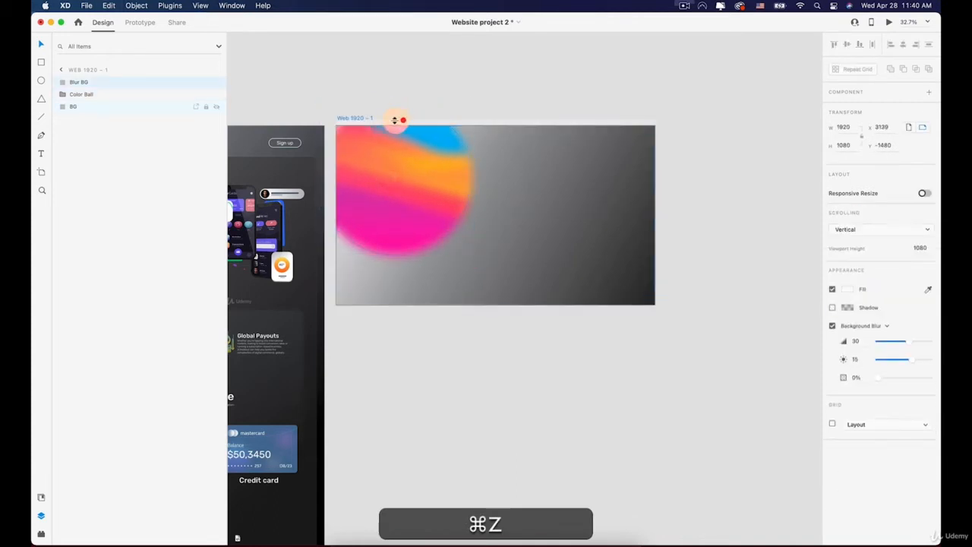
left_click_drag(384, 101, 366, 67)
Remove the borders from the Blur BG and BG rectangles
left_click(619, 144)
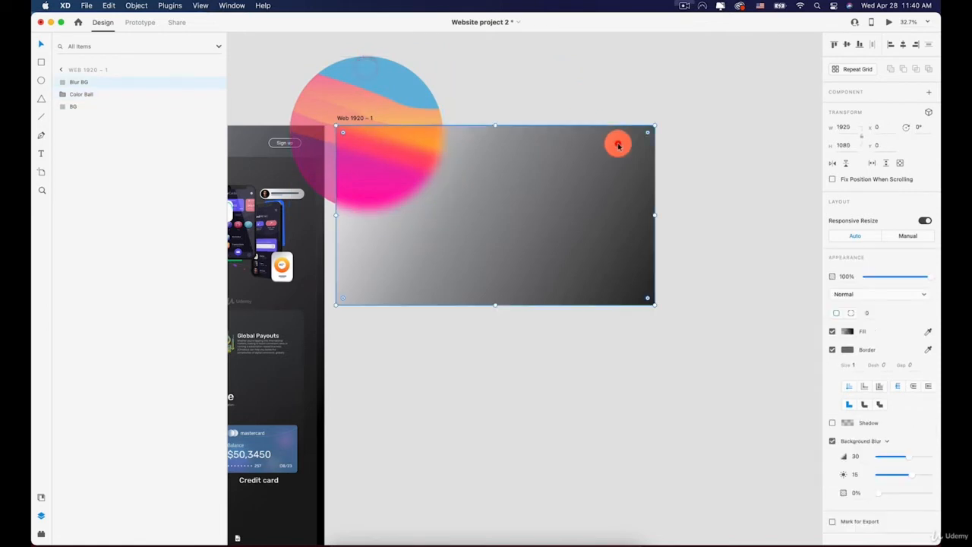
left_click(832, 350)
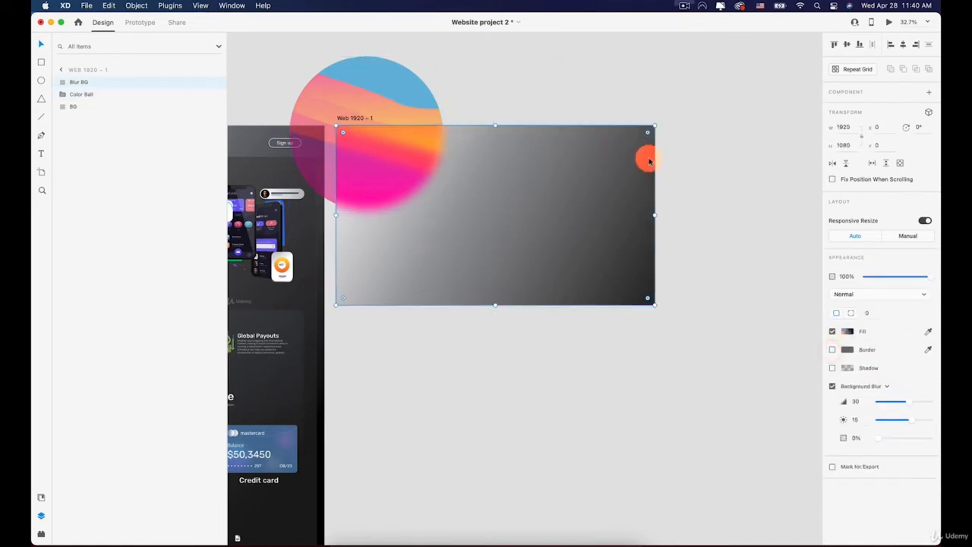
left_click(91, 95)
left_click(85, 105)
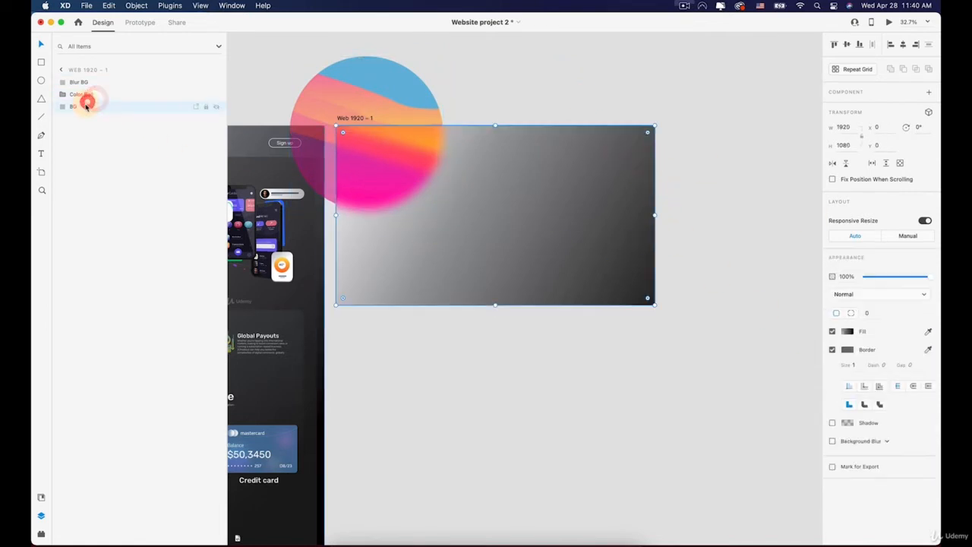
left_click(832, 351)
left_click(719, 351)
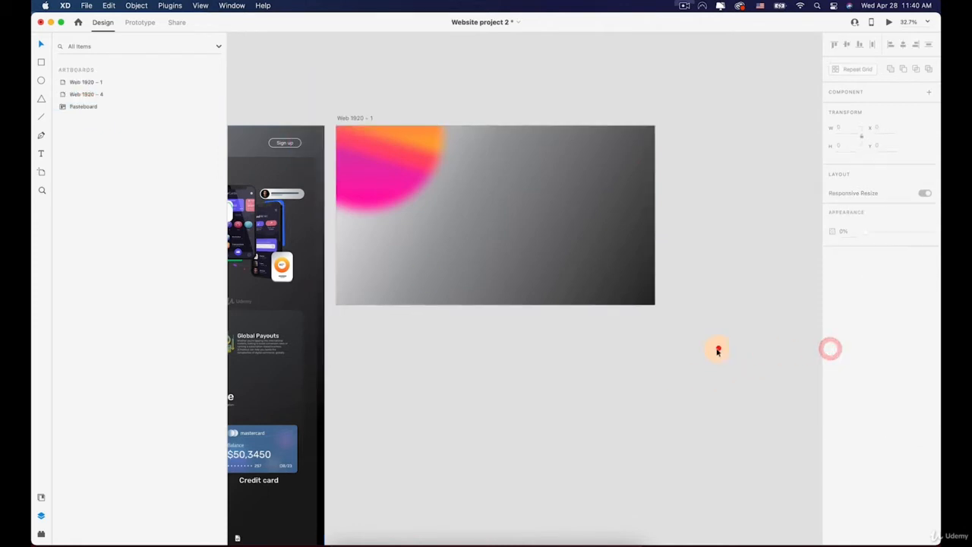
Raise the background blur's opacity on the Blur BG rectangle to 63%
left_click(634, 213)
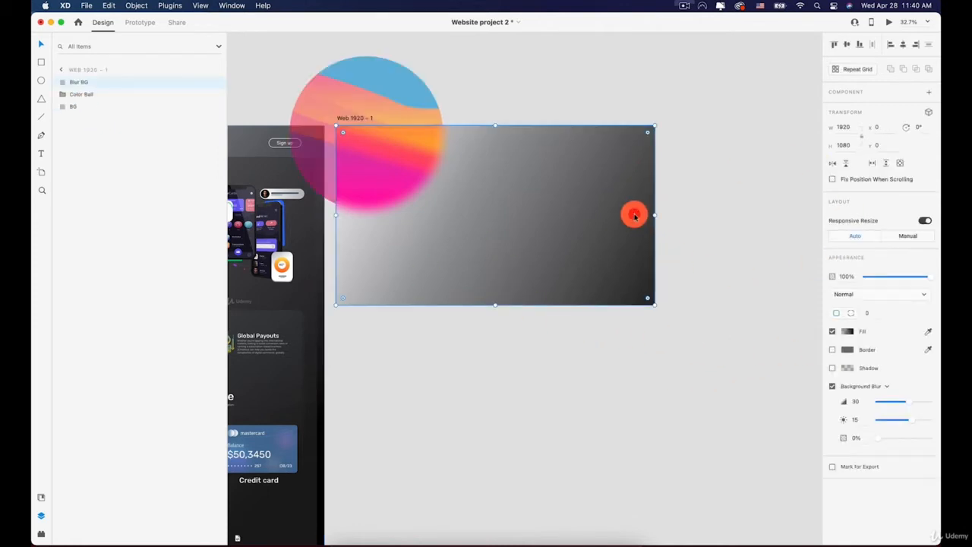
left_click(832, 386)
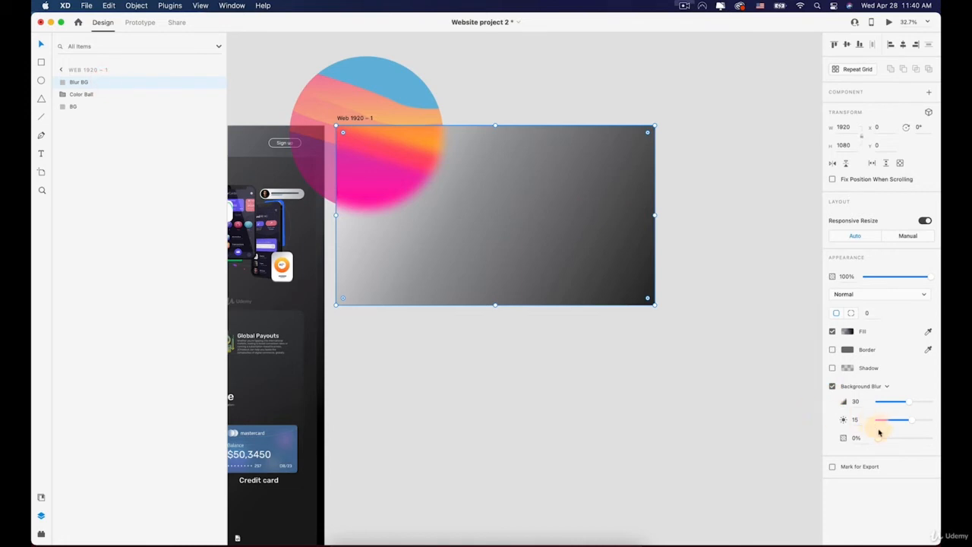
left_click_drag(879, 433, 912, 445)
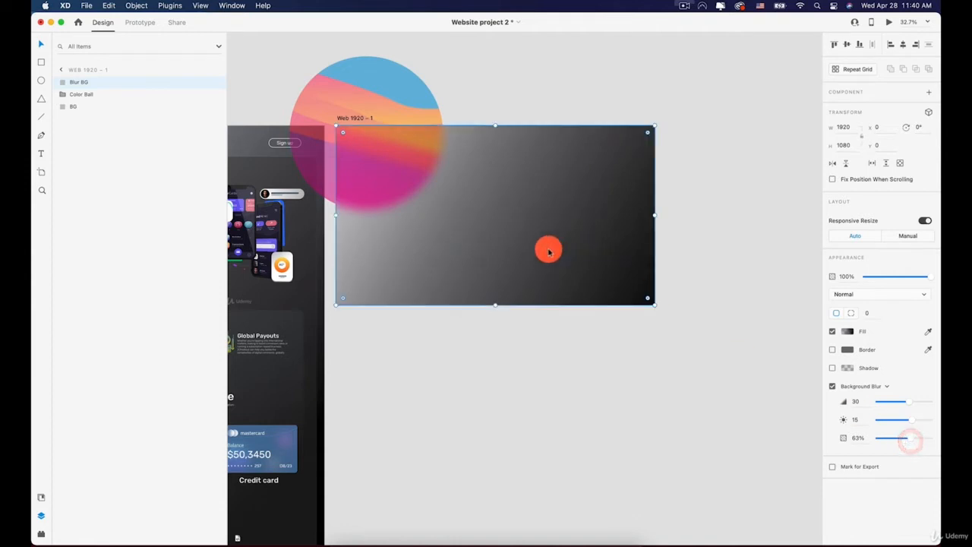
left_click(848, 332)
left_click(642, 299)
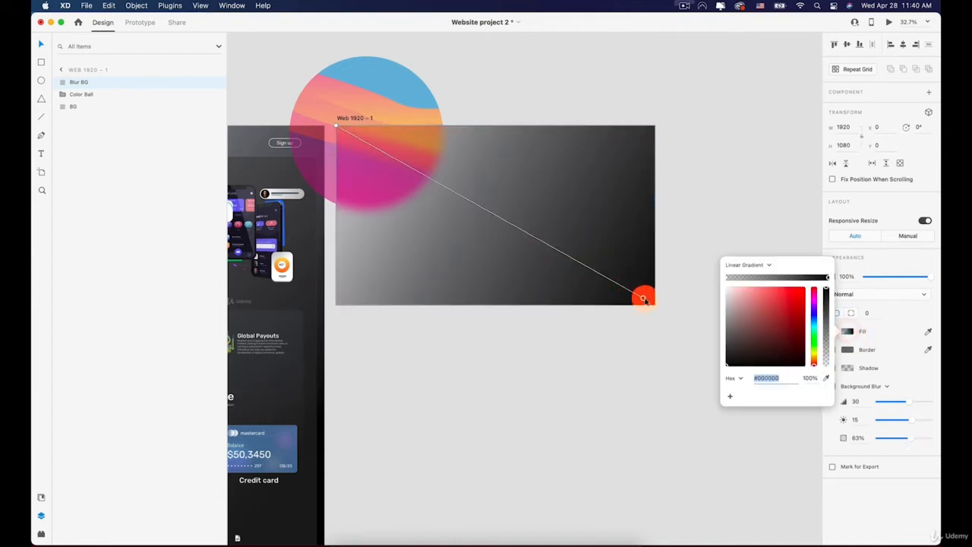
left_click_drag(645, 300, 673, 313)
key("super+z")
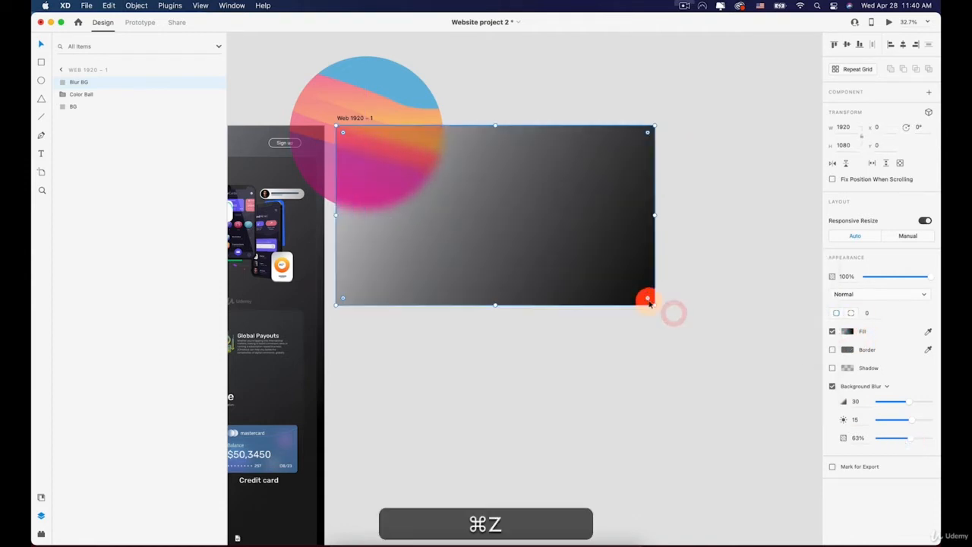
Stretch Blur BG's linear gradient so both ends lie outside the artboard, beyond its bottom-right and top-left corners
left_click(847, 333)
left_click(643, 299)
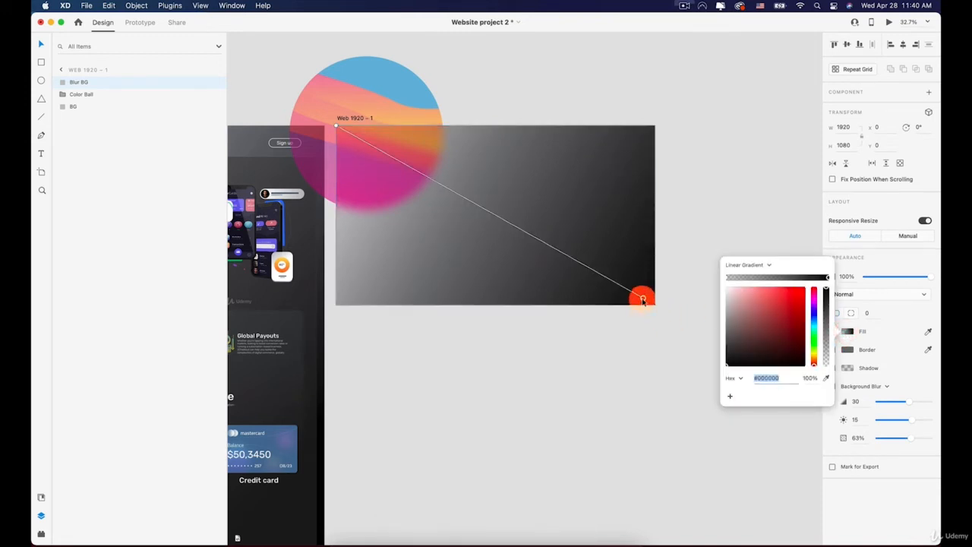
left_click_drag(647, 302, 674, 318)
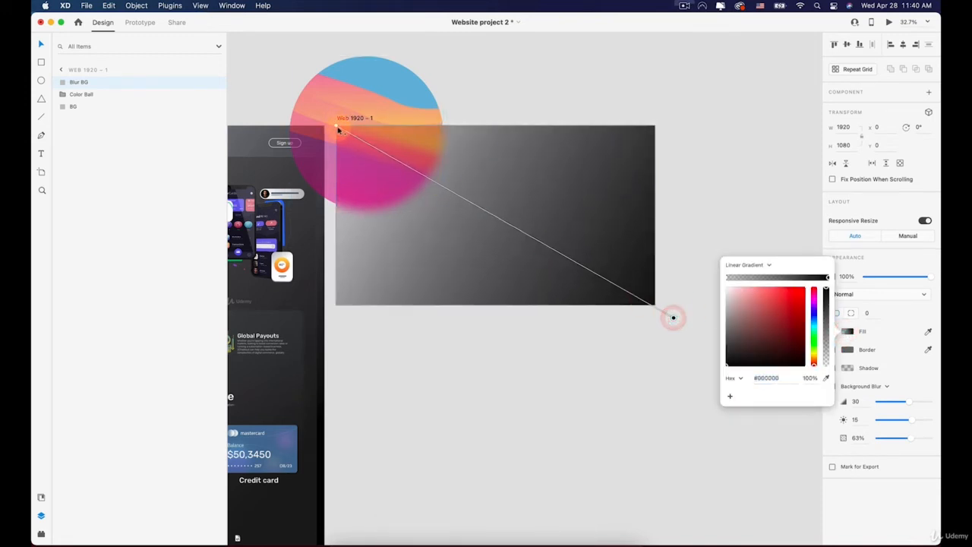
mouse_move(336, 128)
left_mouse_down()
mouse_move(178, 25)
mouse_move(221, 70)
mouse_move(349, 130)
mouse_move(341, 113)
mouse_move(276, 74)
mouse_move(250, 35)
mouse_move(238, 89)
left_mouse_up()
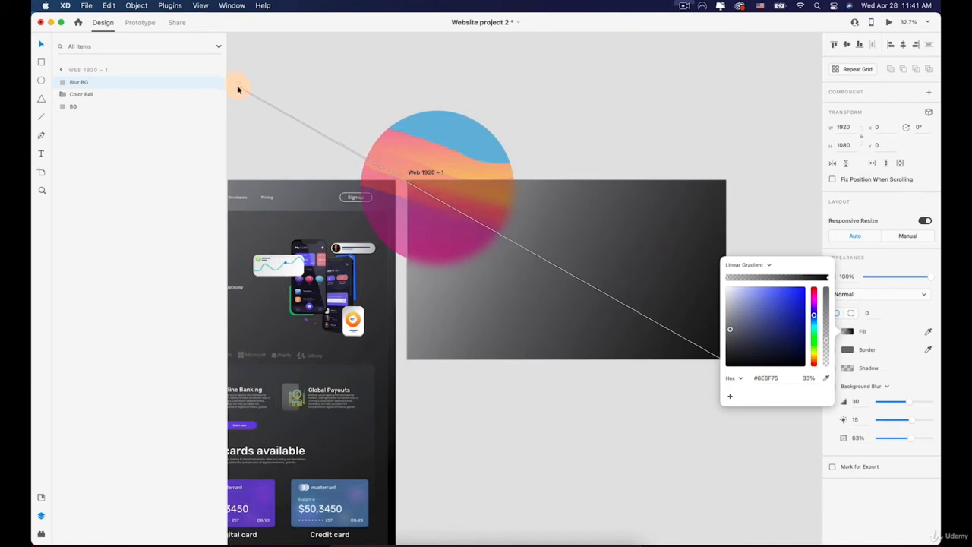
left_click(586, 133)
Select the circle's mask group inside Color Ball and nudge it down 80 px to Y −337
scroll(523, 68, "down", 5)
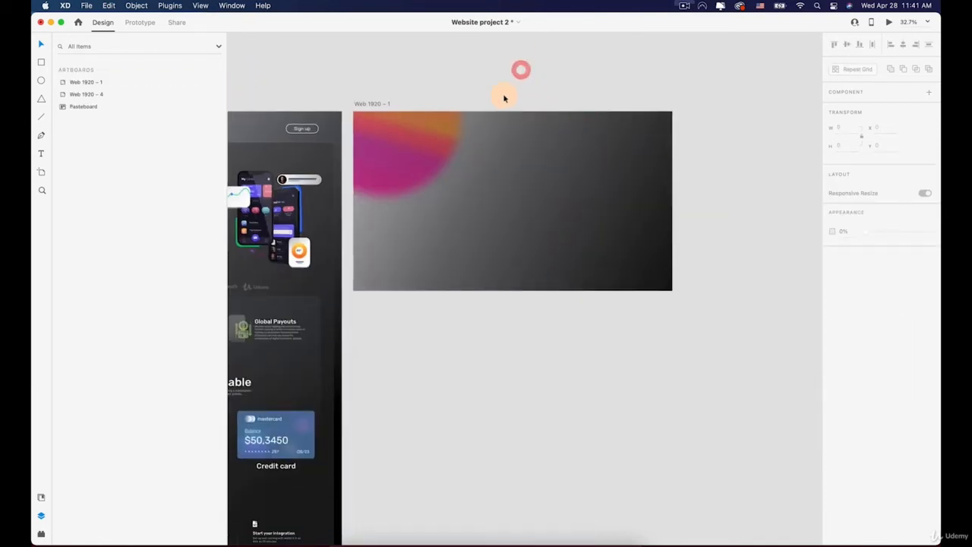
scroll(505, 98, "up", 2)
scroll(505, 99, "left", 6)
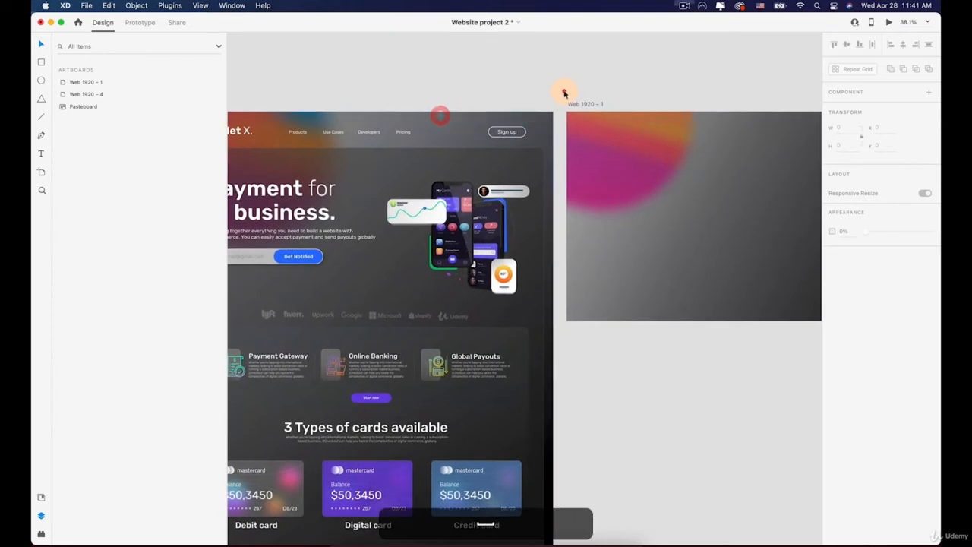
left_click(565, 92)
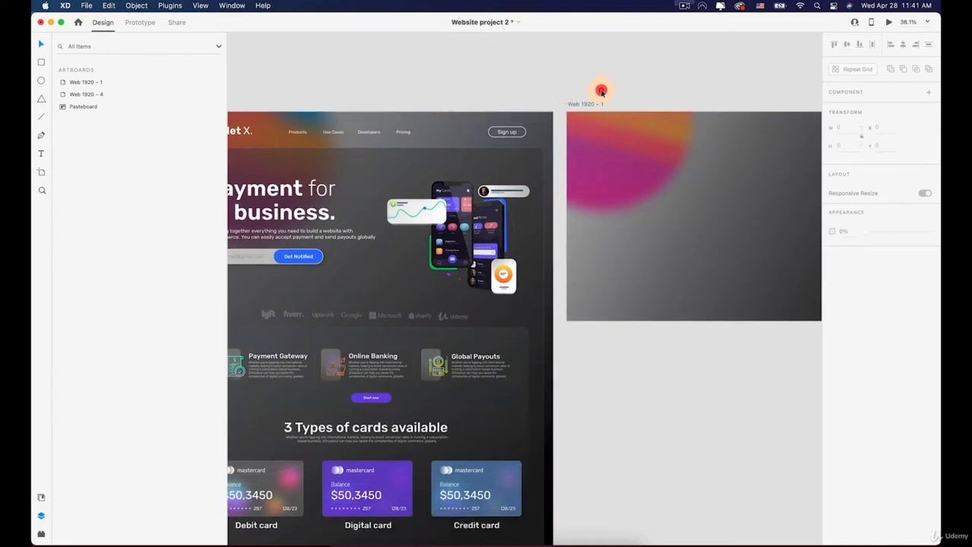
left_click(545, 101)
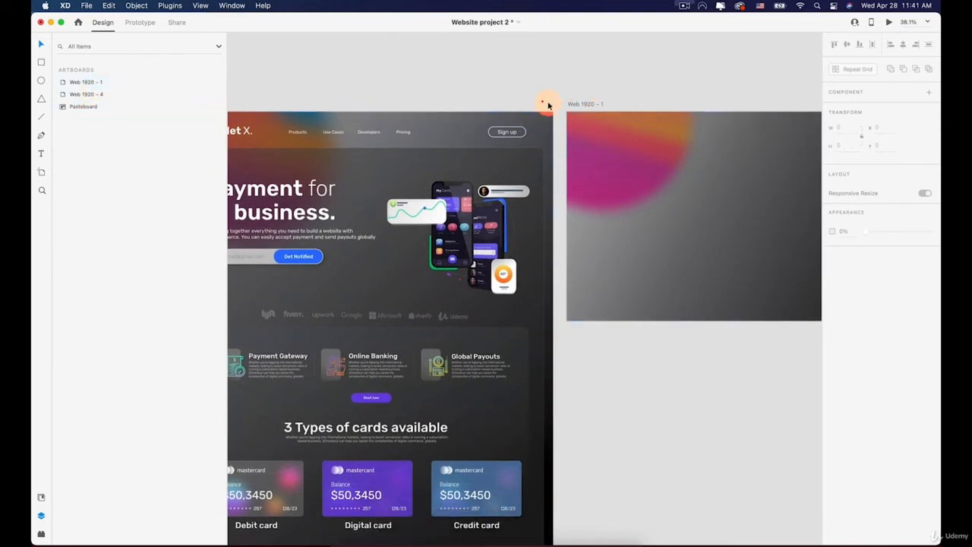
double_click(630, 121)
left_click(599, 66)
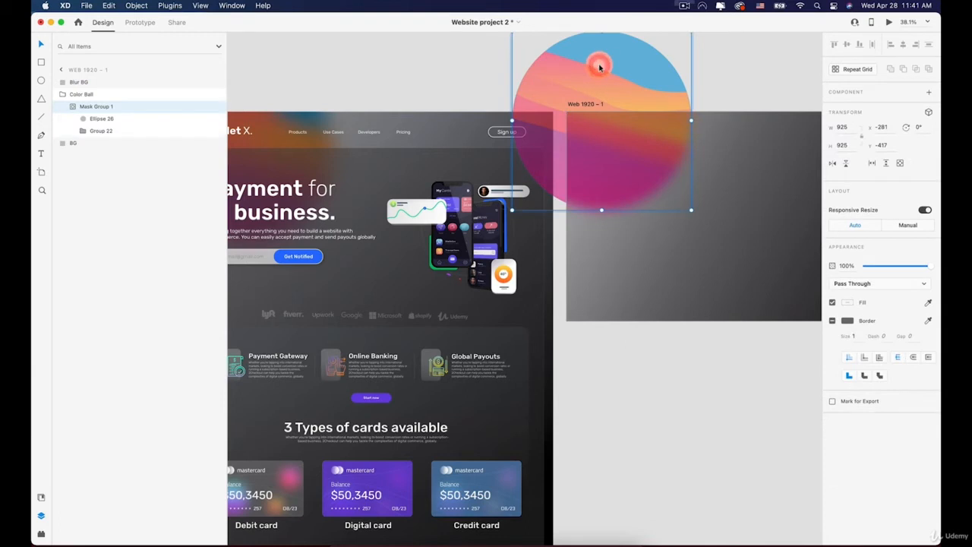
key("shift+Down")
key("shift+Down")
key("shift+Down")
key("shift+Down")
key("shift+Down")
key("shift+Down")
key("shift+Down")
key("shift+Down")
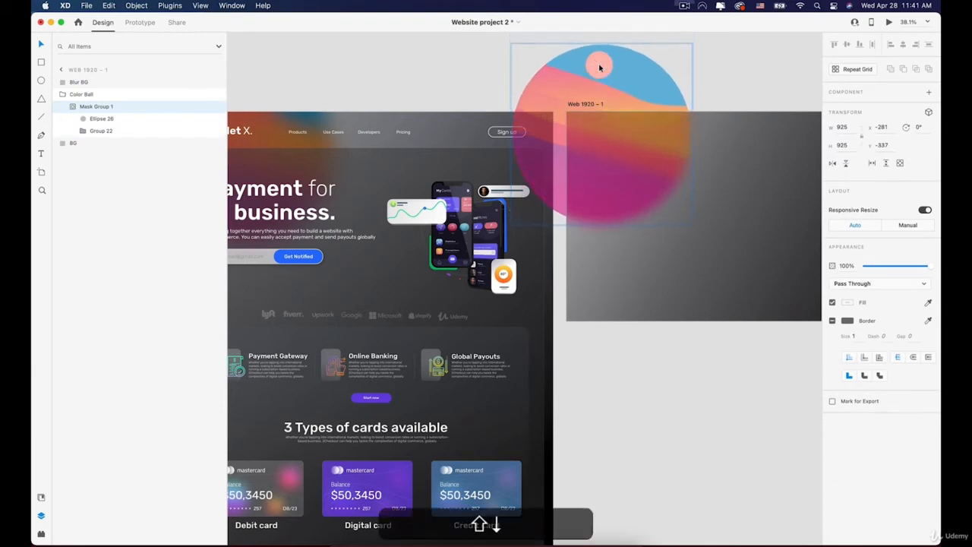
Move the circle's mask group down to Y −327 and shrink it to about 837 px wide with a rotation of about 8°
key("shift+Down")
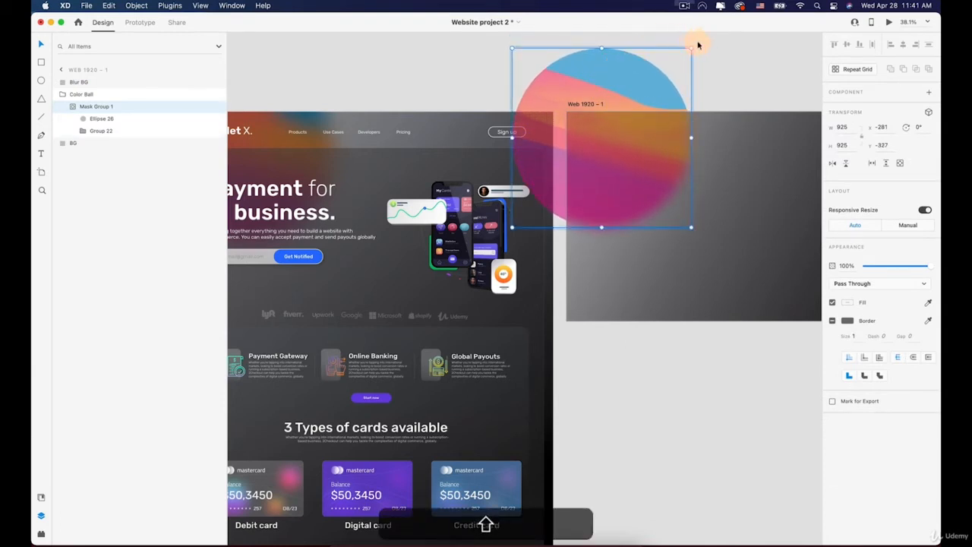
left_click_drag(697, 45, 686, 72)
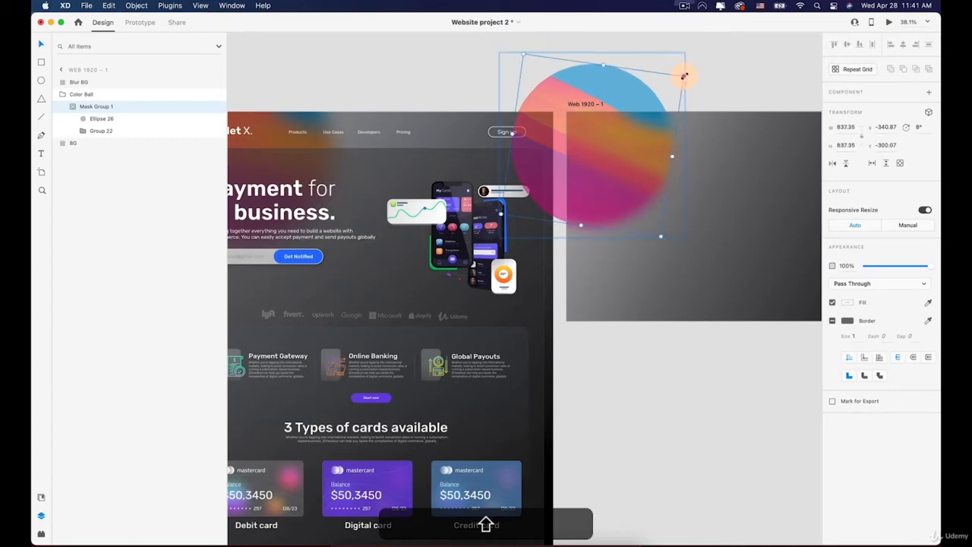
left_click(715, 71)
scroll(705, 93, "down", 5)
scroll(597, 130, "up", 5)
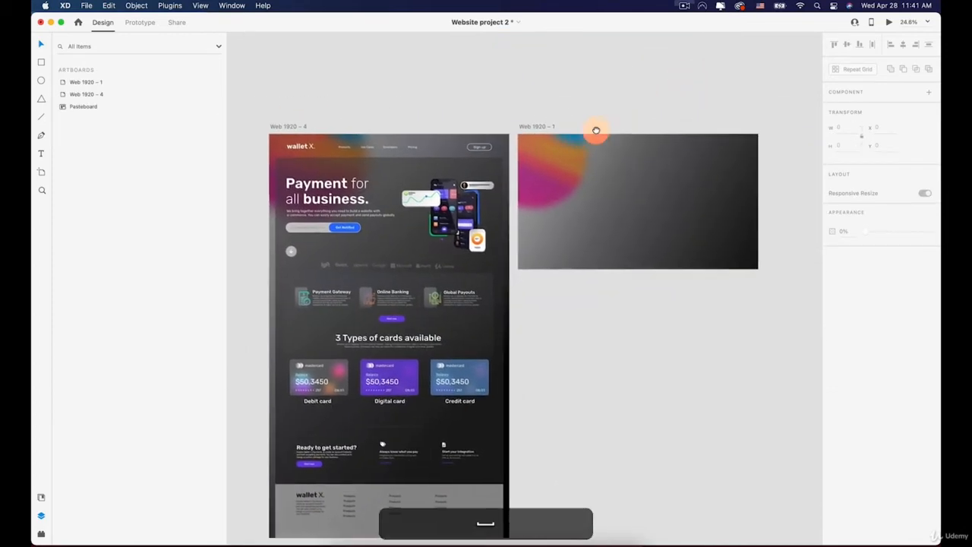
Turn on the layout grid for the Web 1920 – 1 artboard
scroll(600, 133, "up", 4)
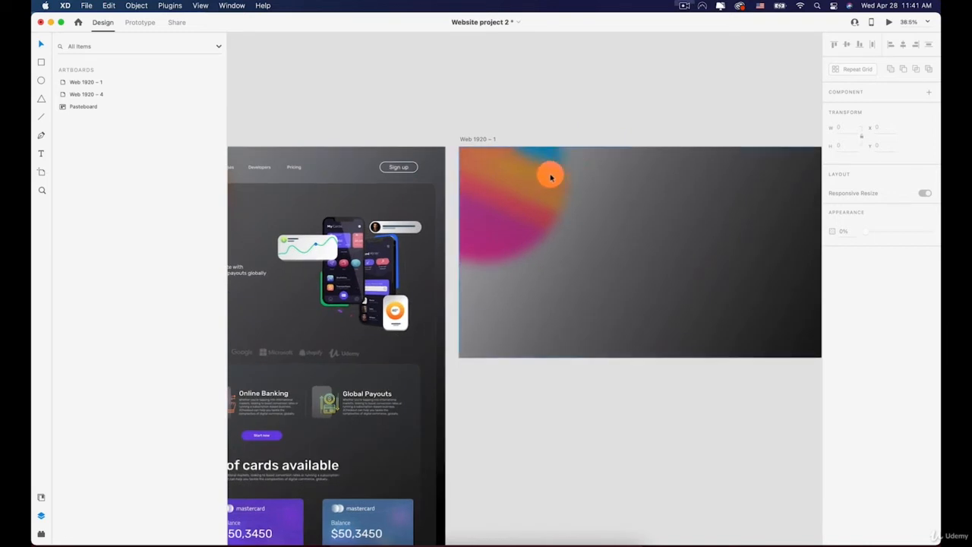
scroll(437, 194, "up", 2)
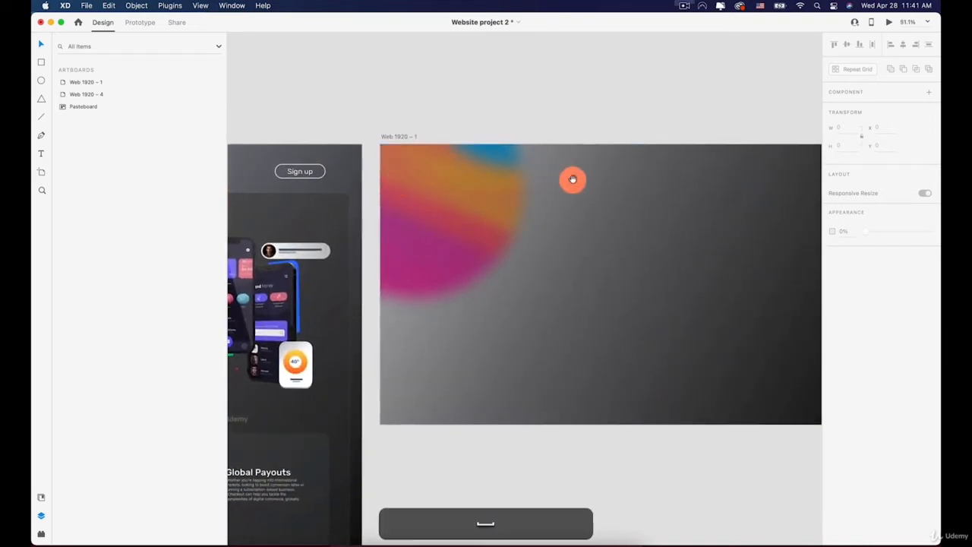
scroll(653, 235, "right", 3)
left_click(334, 136)
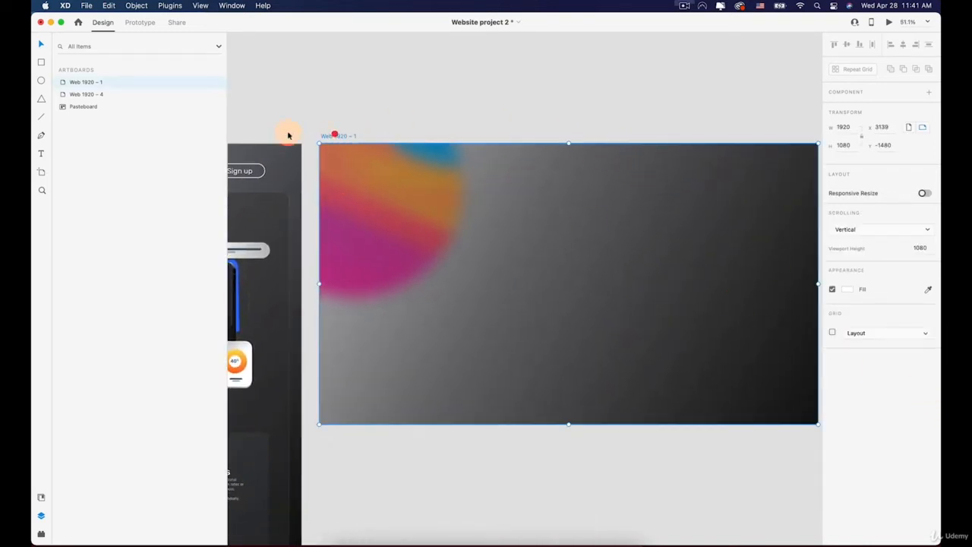
left_click(834, 332)
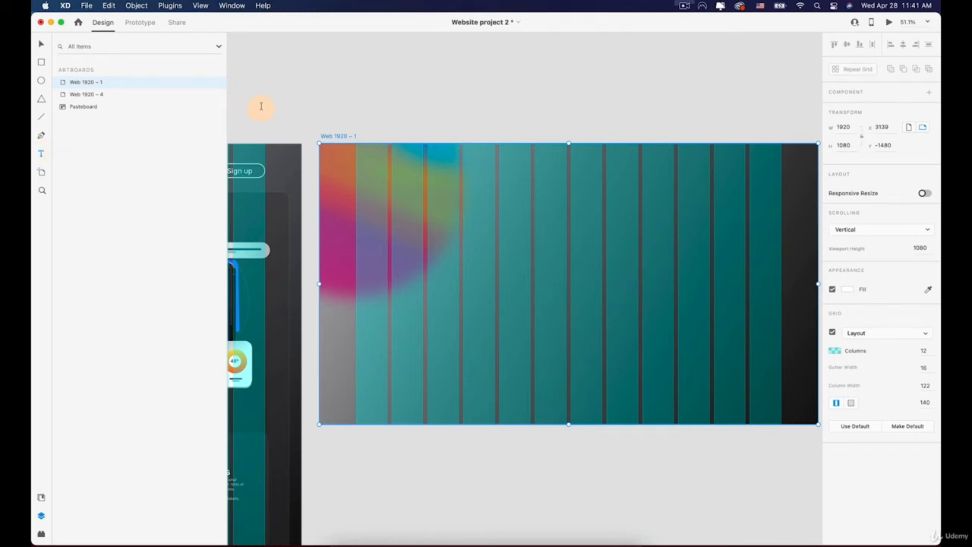
Add the text "Wallet X" near the upper-left corner of the Web 1920 – 1 artboard, at the first grid column
left_click(357, 173)
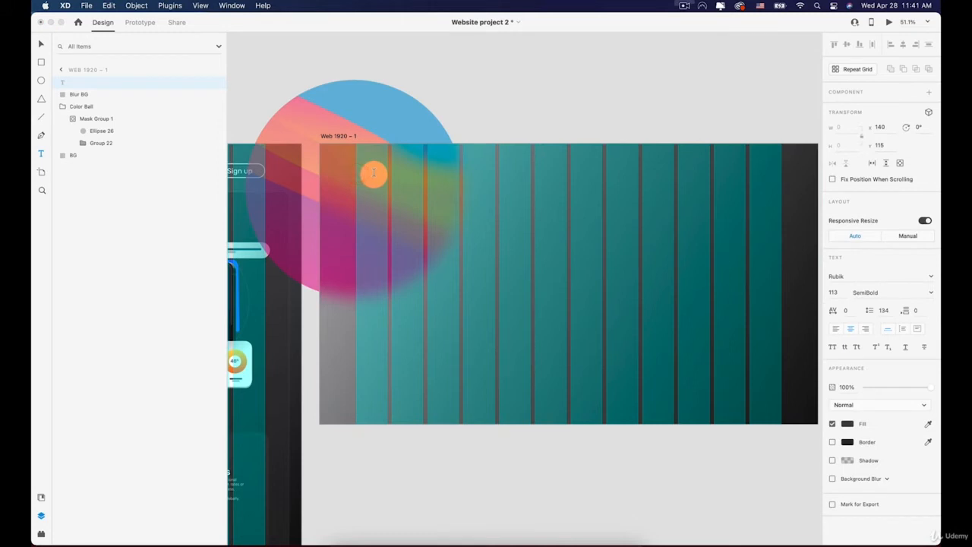
type("Wal")
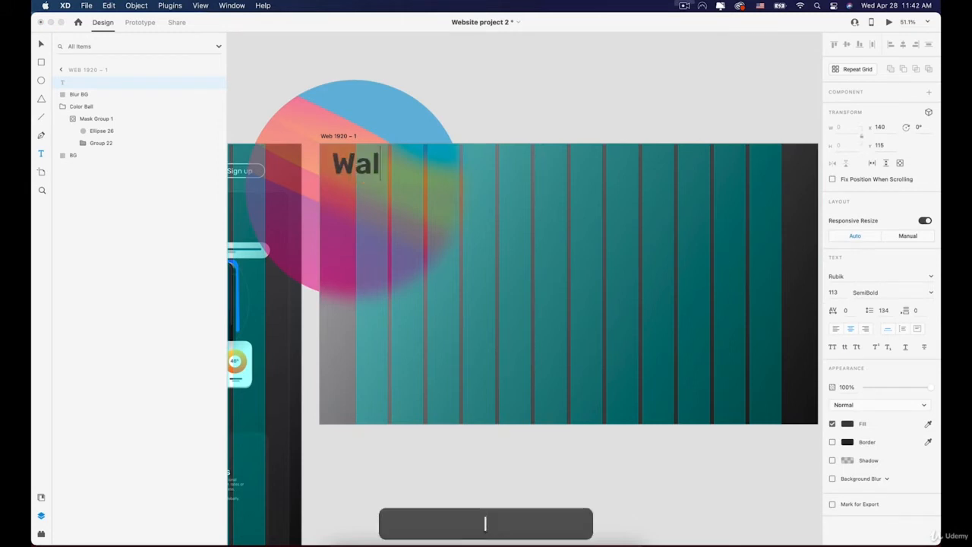
type("let X")
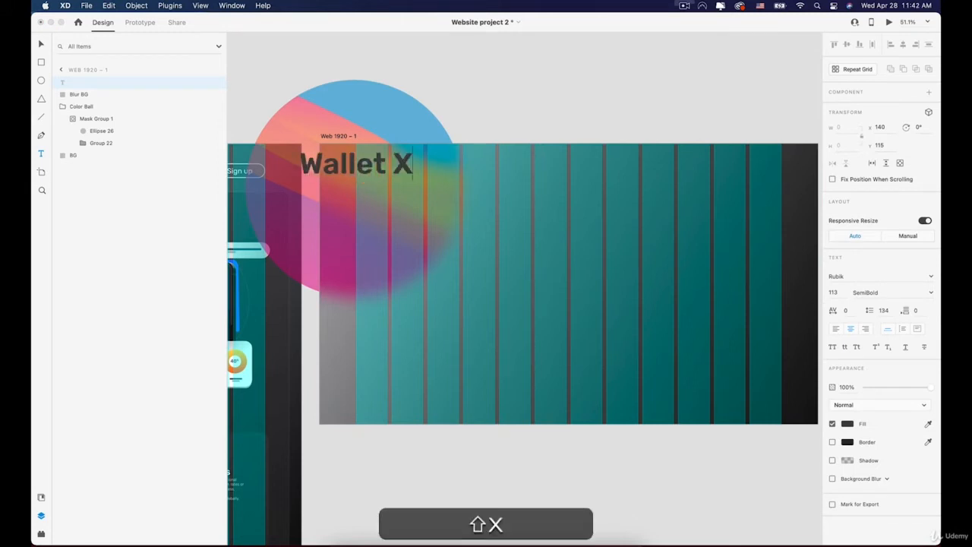
left_click(42, 44)
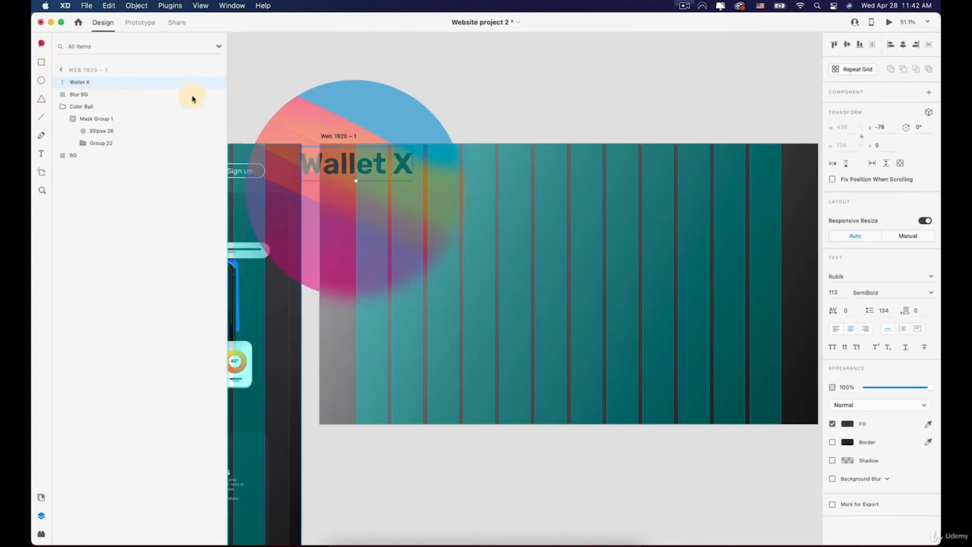
Change the logo text's capital W to lowercase so it reads "wallet X"
double_click(300, 163)
left_click_drag(300, 163, 312, 162)
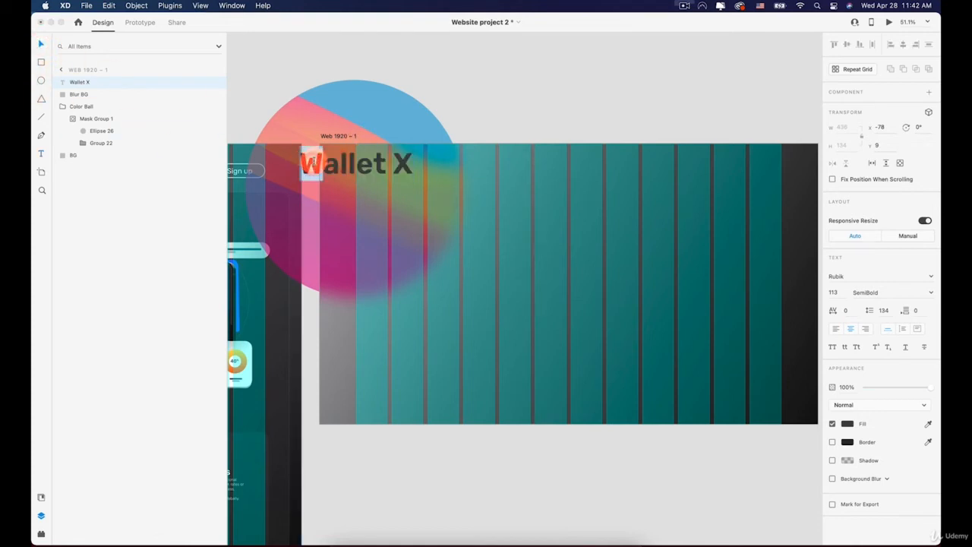
type("m")
key("BackSpace")
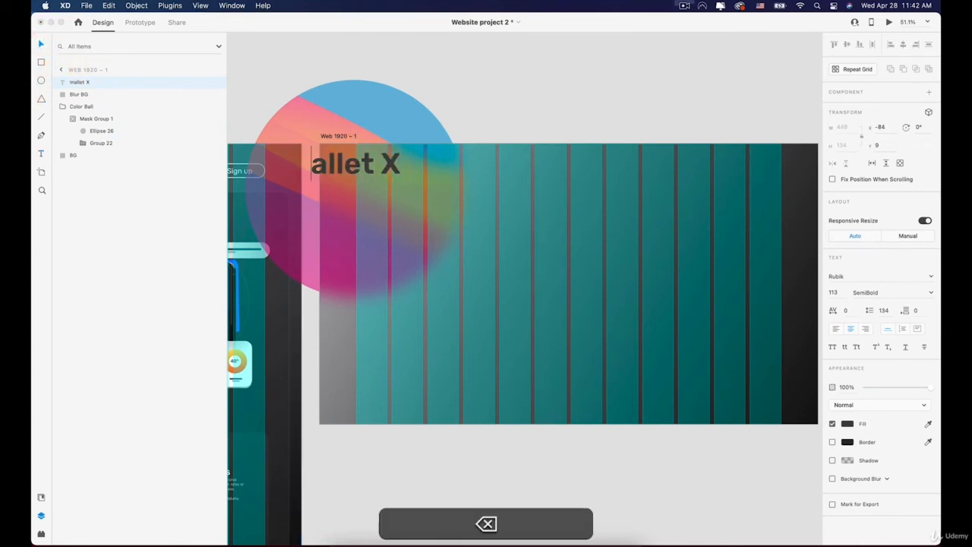
type("w")
left_click(40, 42)
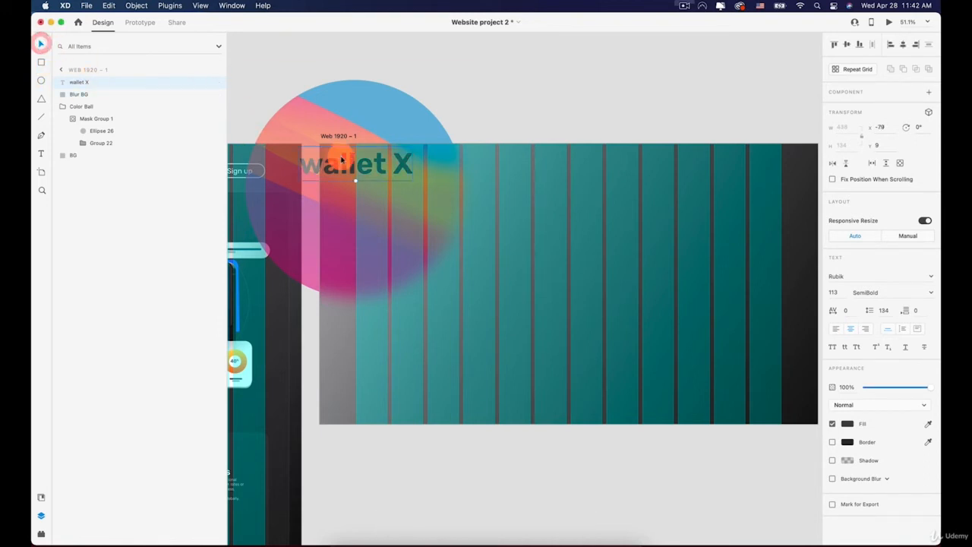
Reduce the "wallet X" text to size 65 and align it with the first grid column at X 140, Y 61
left_click_drag(352, 162, 387, 172)
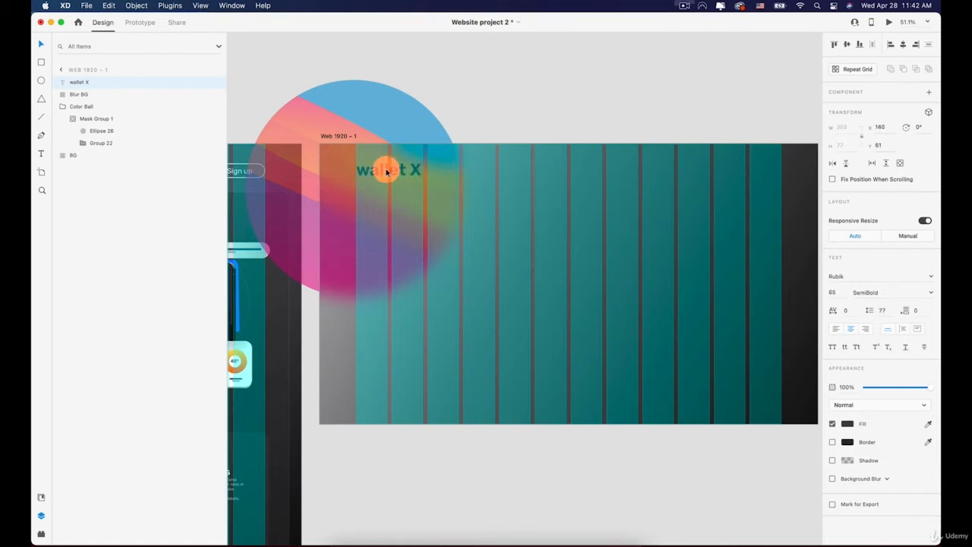
scroll(380, 173, "left", 10)
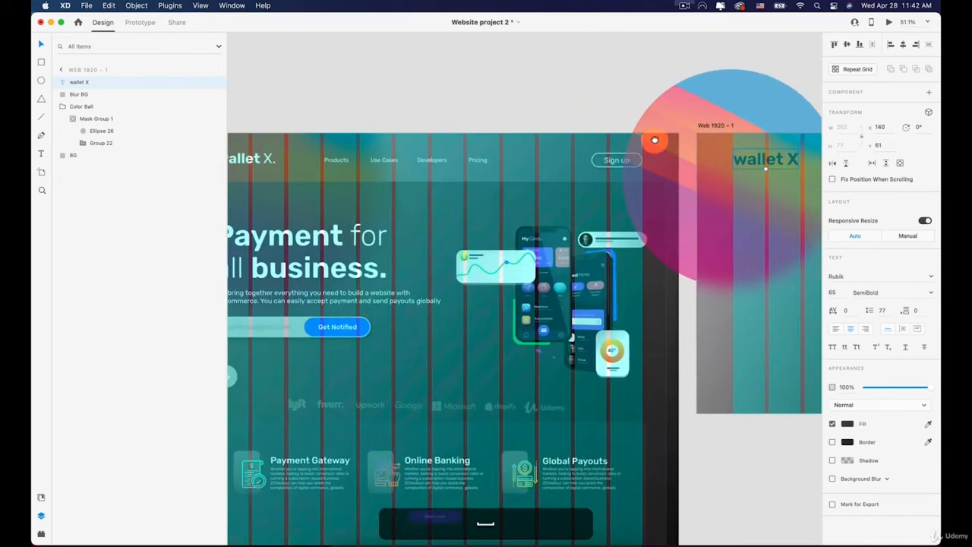
scroll(482, 158, "right", 10)
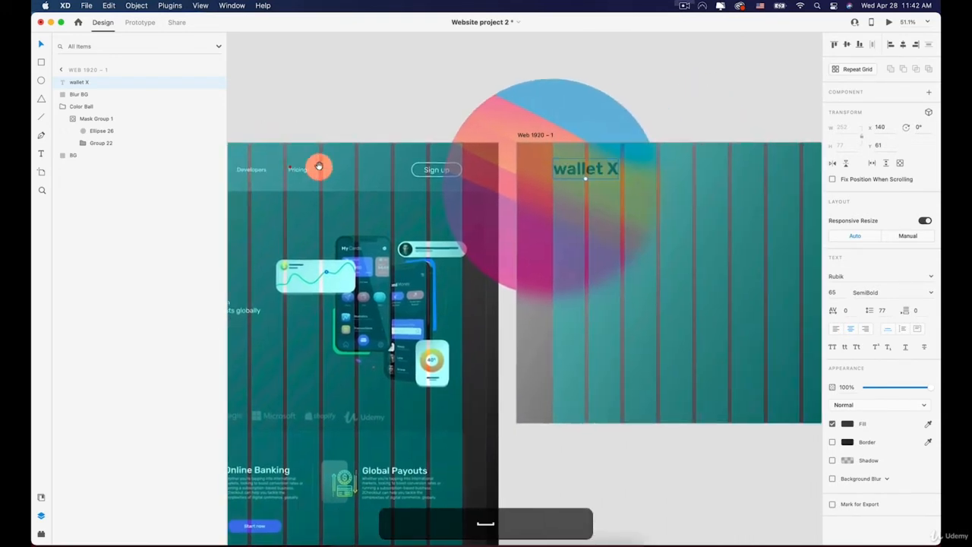
Set only the letter X of the "wallet X" logo text to the Regular weight
left_click(489, 168)
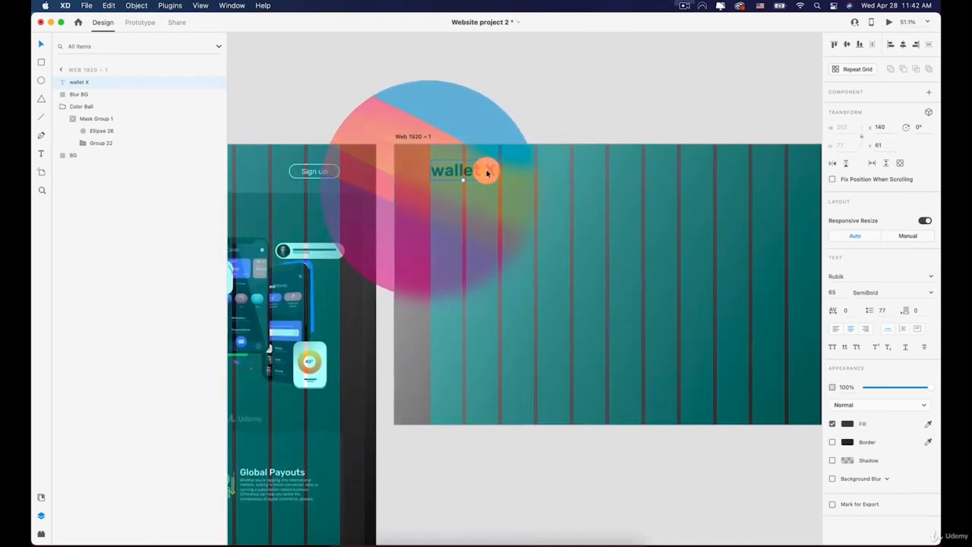
double_click(489, 170)
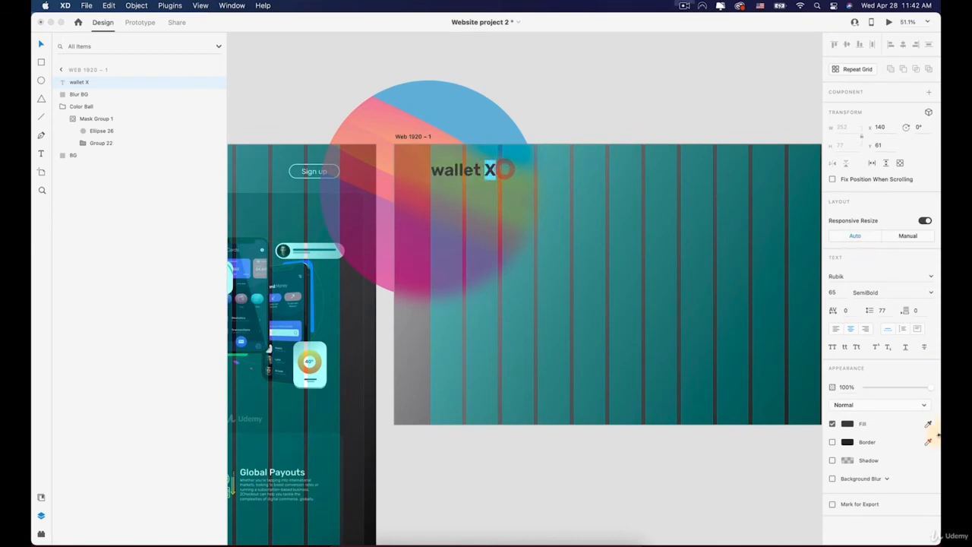
left_click(931, 294)
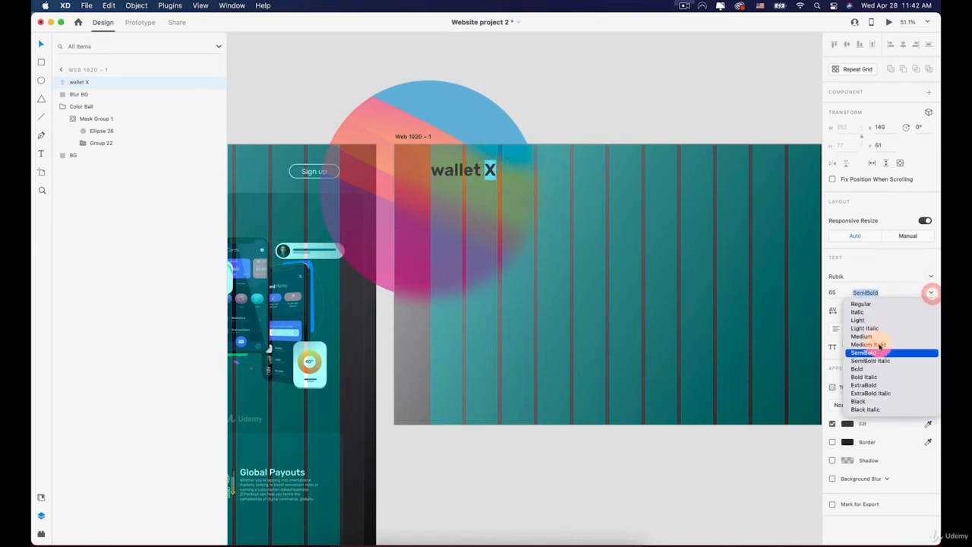
left_click(862, 304)
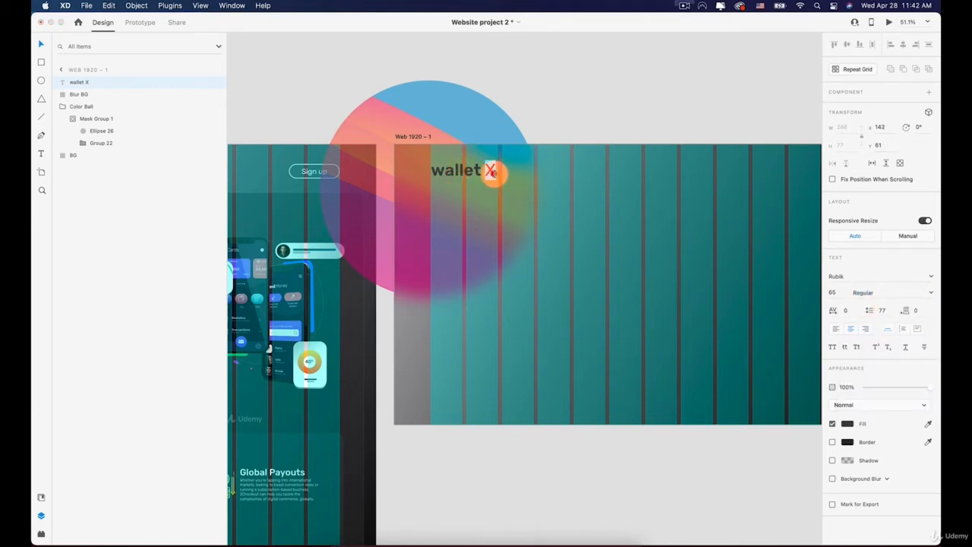
Add a period after the X so the logo text reads "wallet X."
type(">")
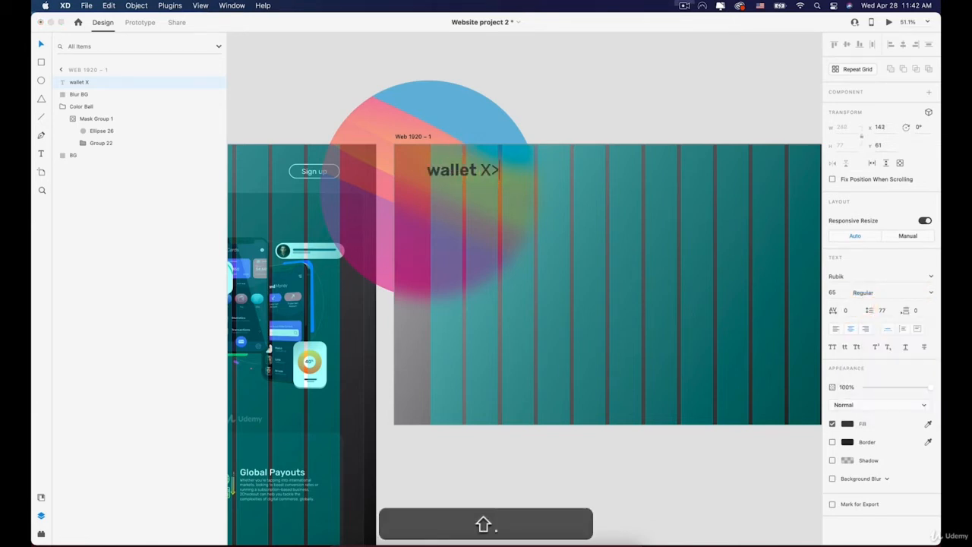
key("shift+BackSpace")
type(".")
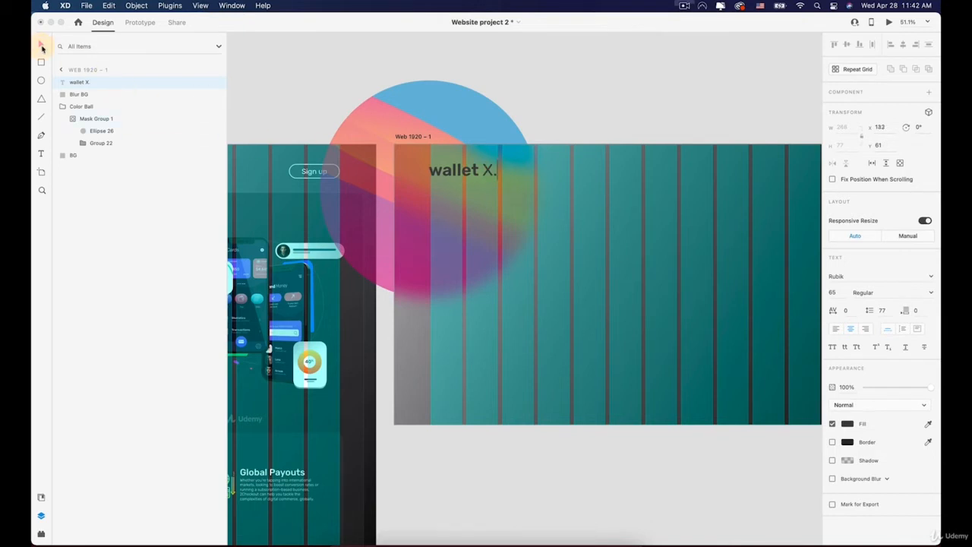
Duplicate the "wallet X." text horizontally along the header, placing the copy at X 676, Y 61
key("space")
left_click_drag(526, 191, 678, 175)
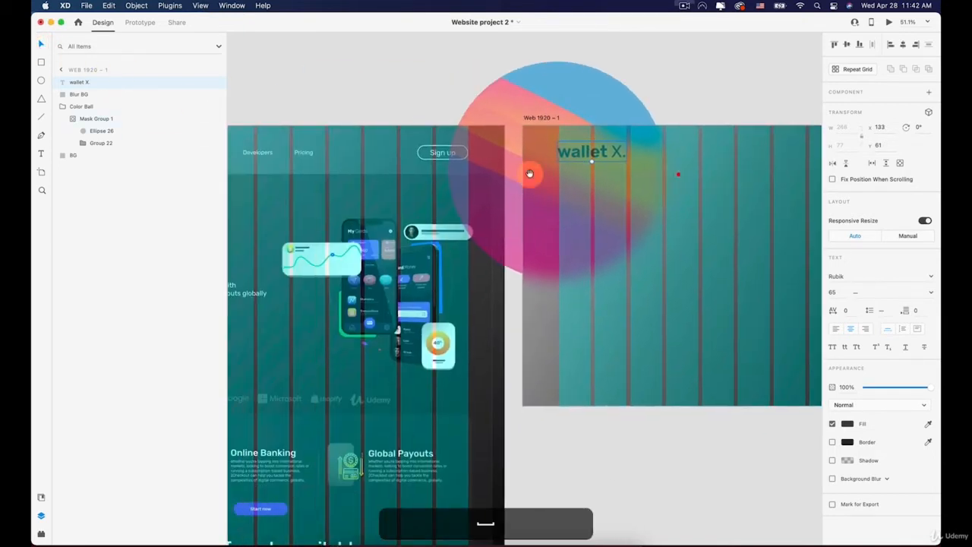
left_click_drag(747, 185, 580, 206)
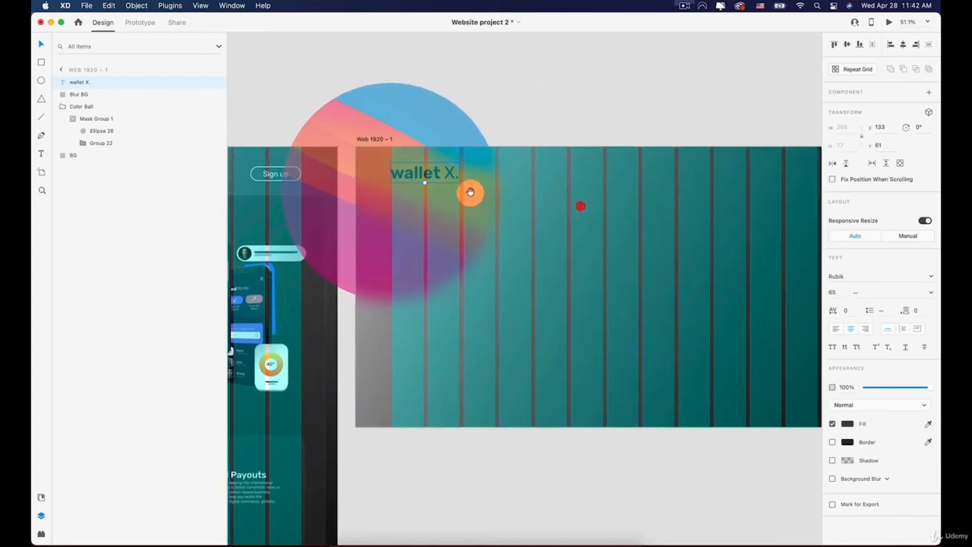
left_click_drag(441, 176, 544, 176)
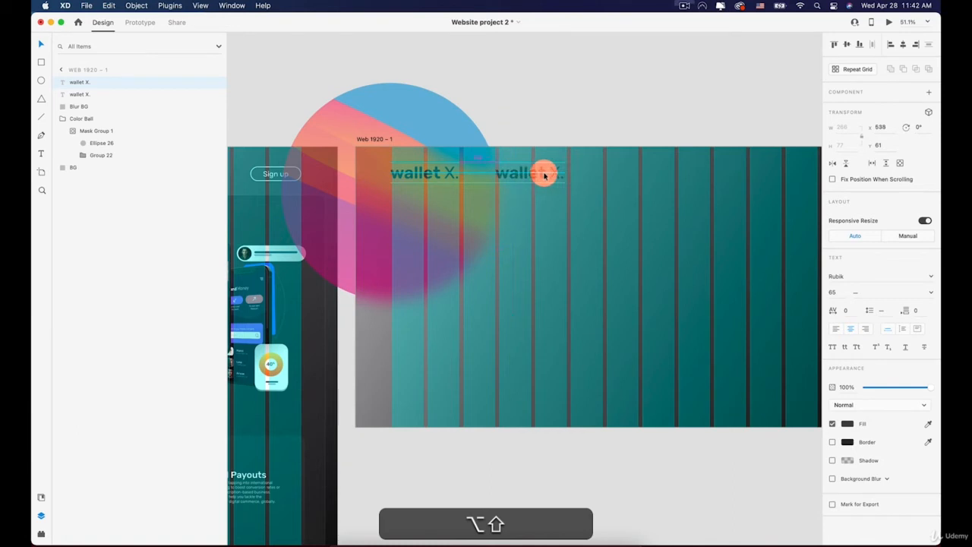
Replace the duplicated logo text with "Products"
double_click(578, 174)
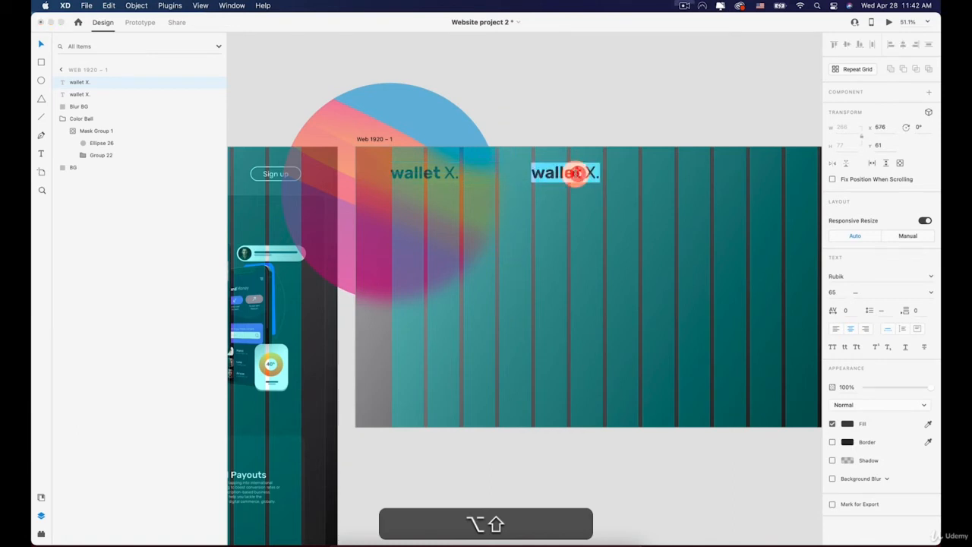
scroll(514, 195, "down", 5)
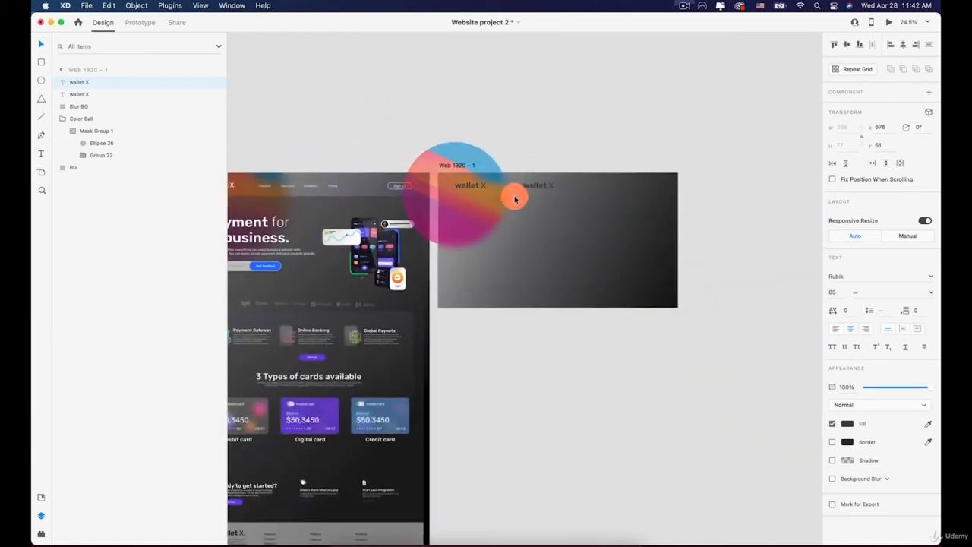
scroll(521, 187, "up", 5)
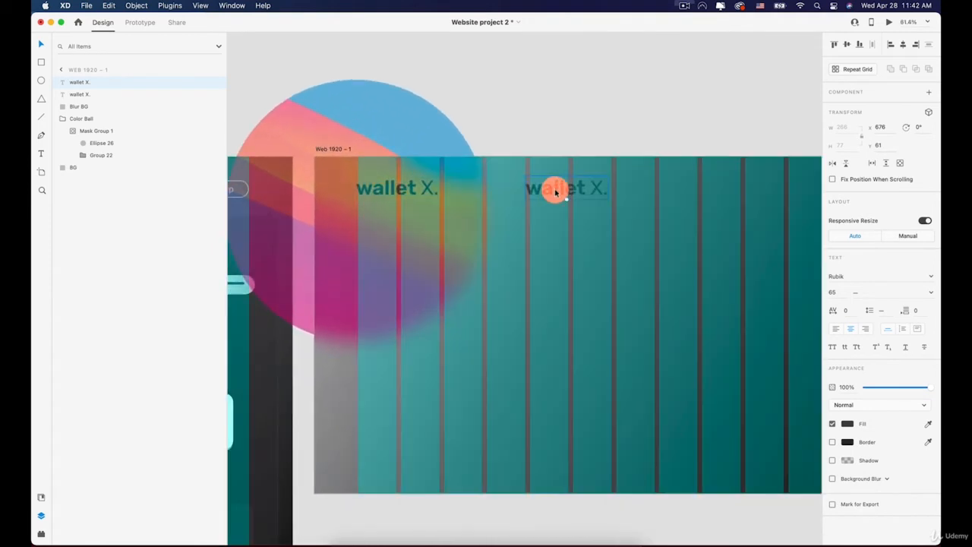
type("Products")
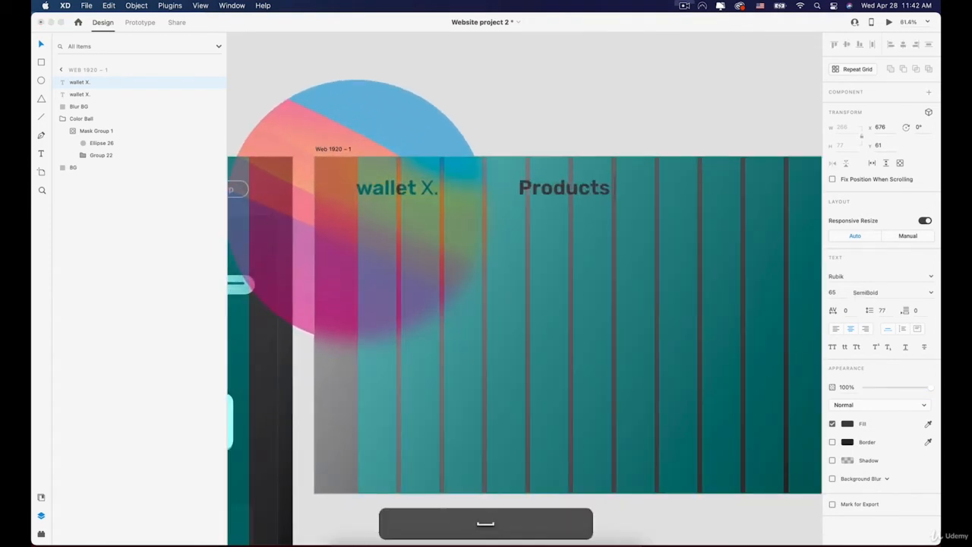
key("Escape")
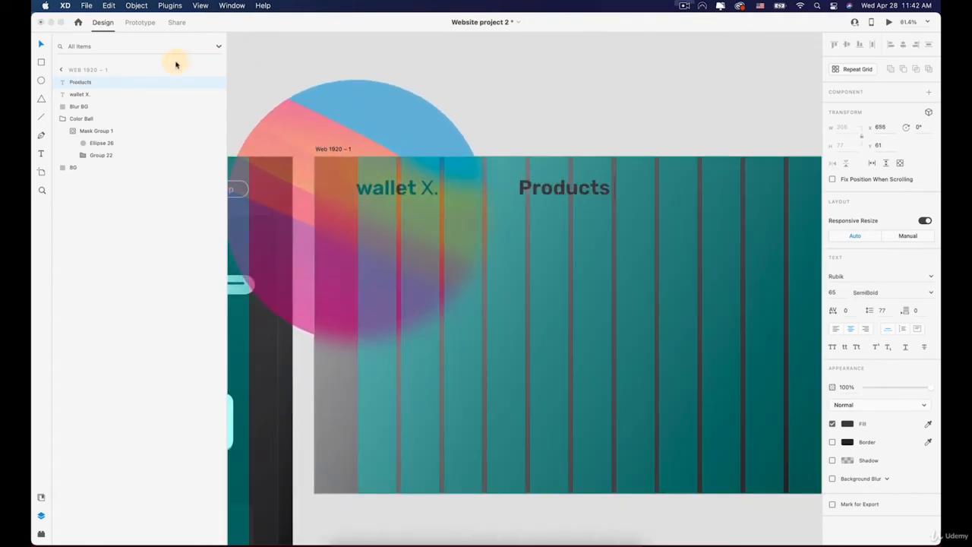
left_click(39, 44)
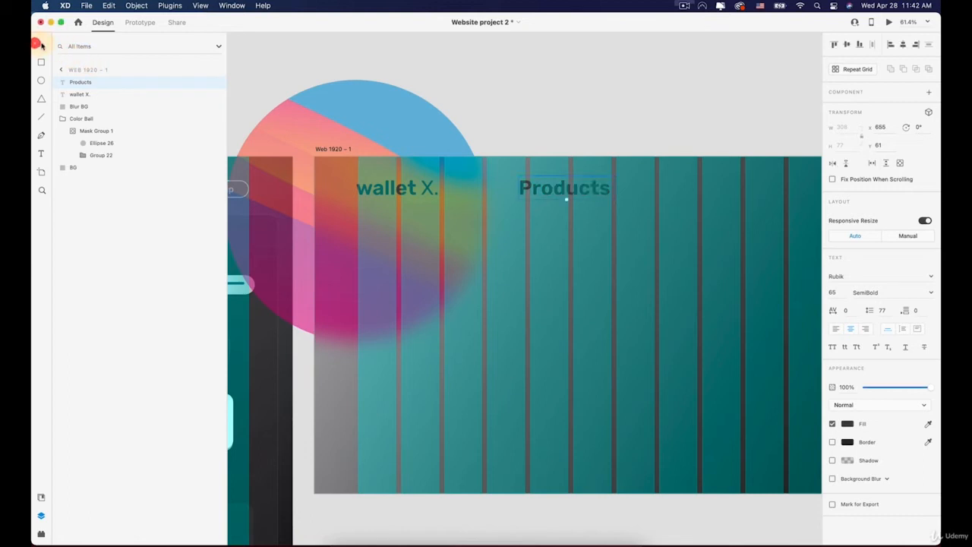
Reduce the "Products" text to size 46 and set its weight to Light
left_click(565, 193)
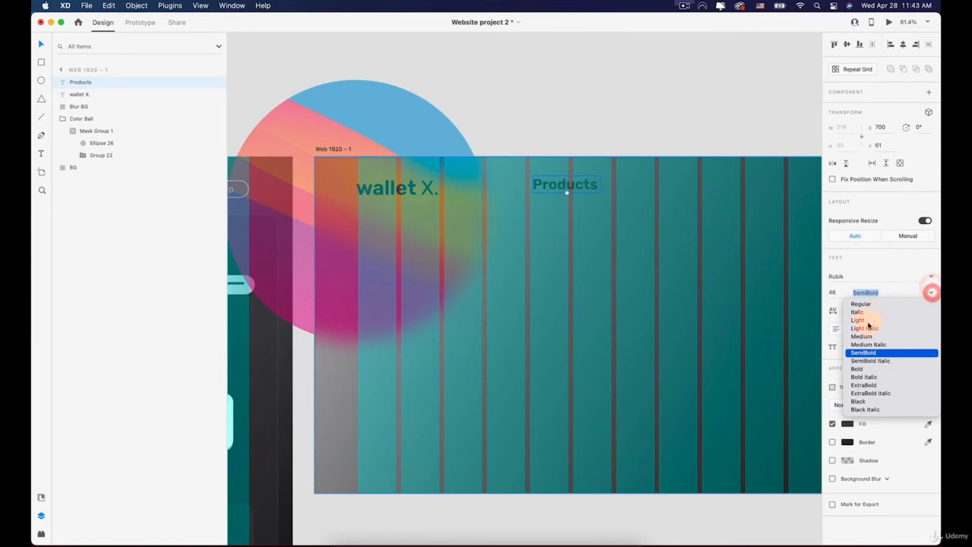
left_click(864, 320)
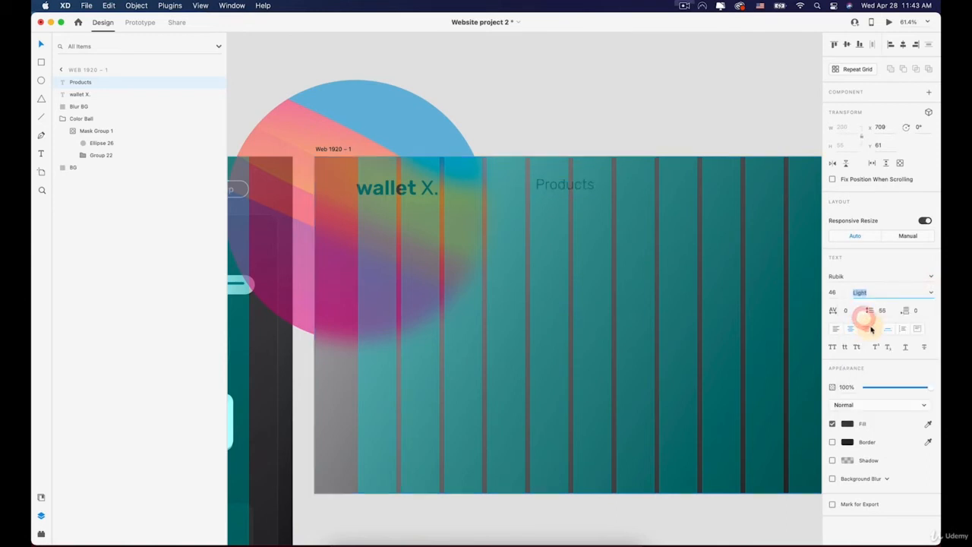
left_click(841, 273)
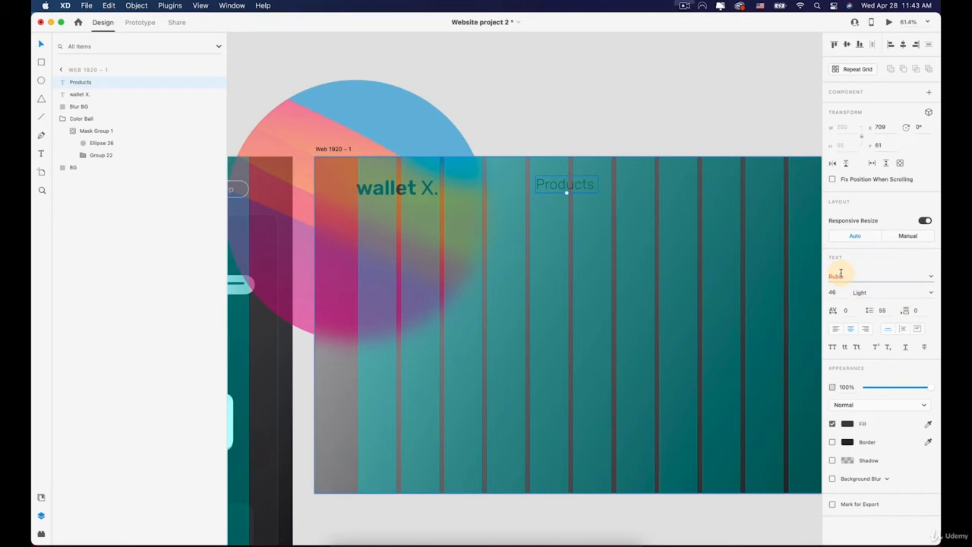
Set the "Products" text to Regular weight and change its fill to #FFFFFF
left_click(932, 292)
left_click(862, 305)
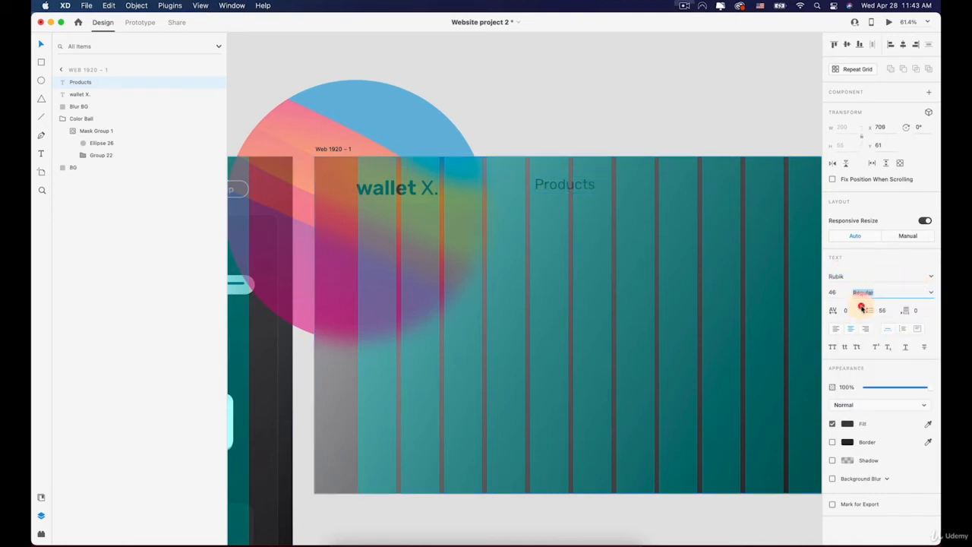
left_click(848, 424)
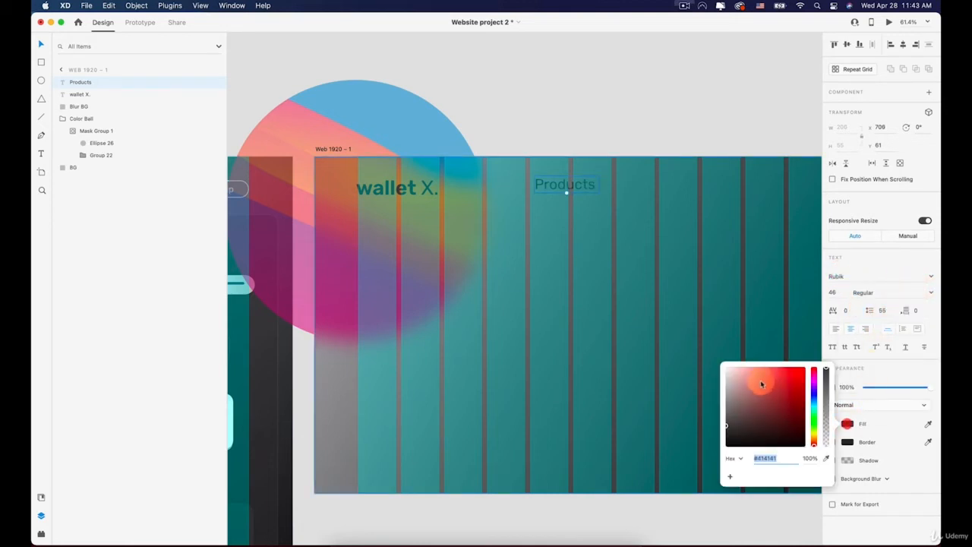
Reduce the "Products" text to size 30 and move it level with the logo, to X 729, Y 82
left_click(563, 195)
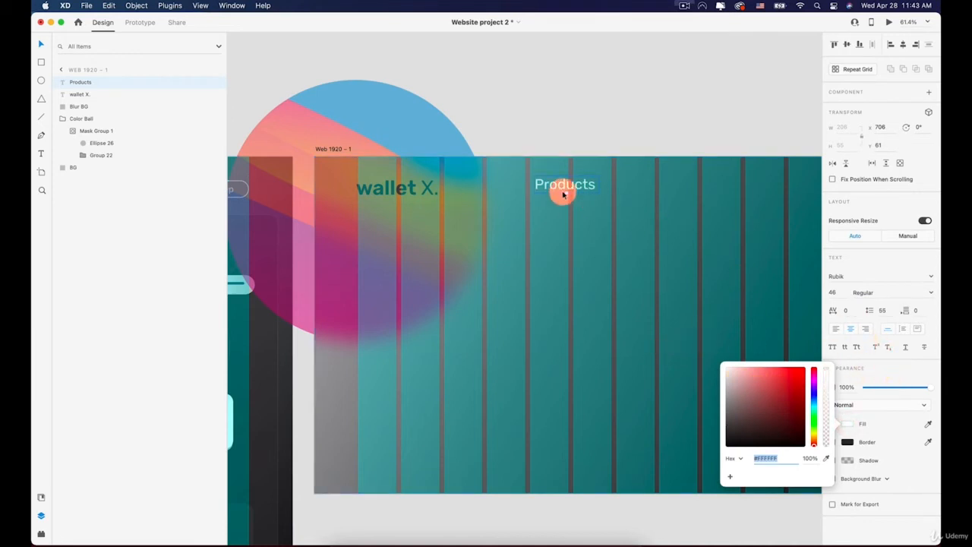
left_click(565, 191)
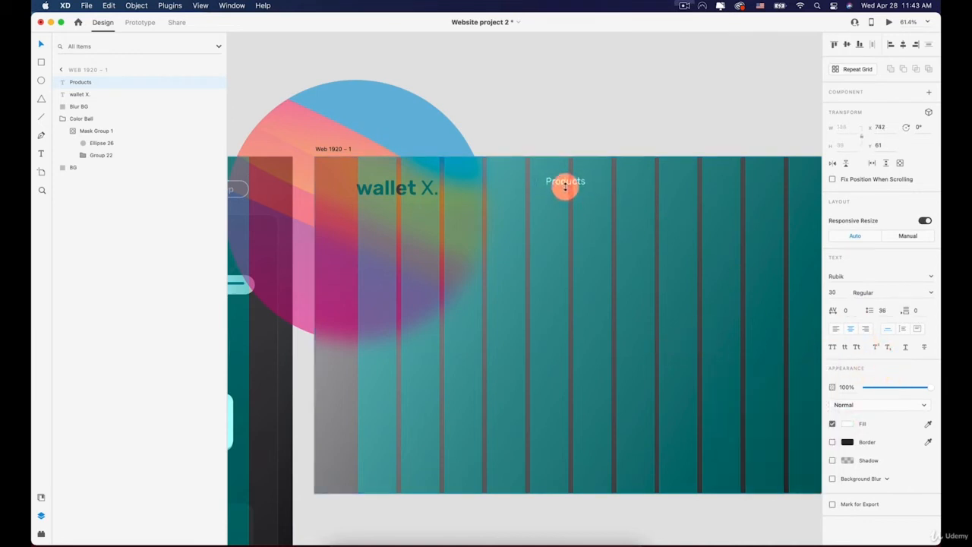
left_click_drag(570, 184, 571, 186)
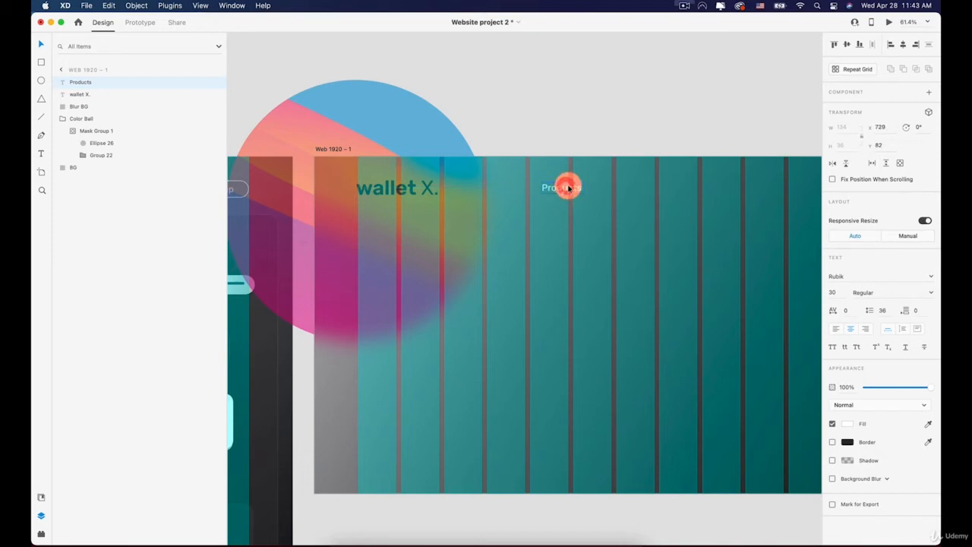
Duplicate "Products" three times at even spacing along the header, with the last copy at X 1260, Y 82
left_click_drag(568, 190, 679, 189)
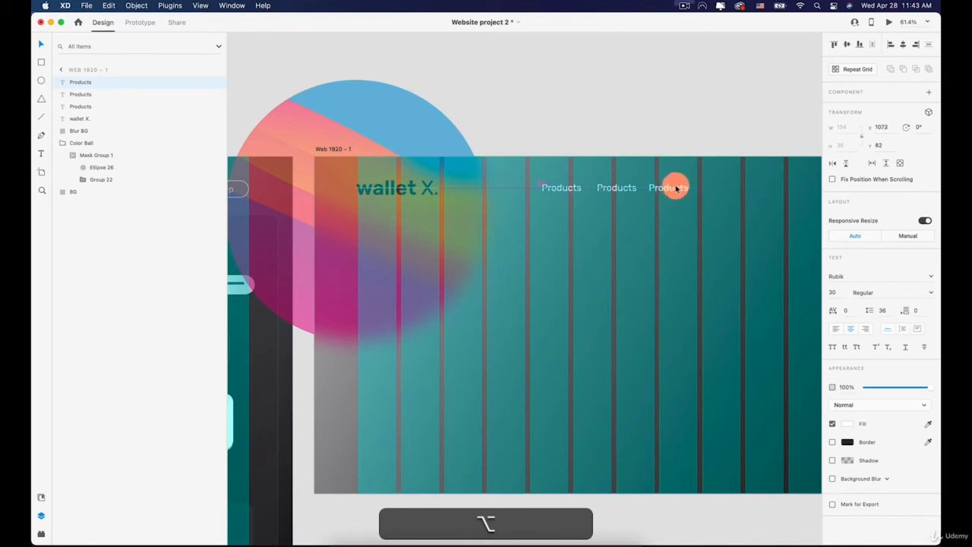
left_click_drag(676, 188, 733, 190)
key("super+z")
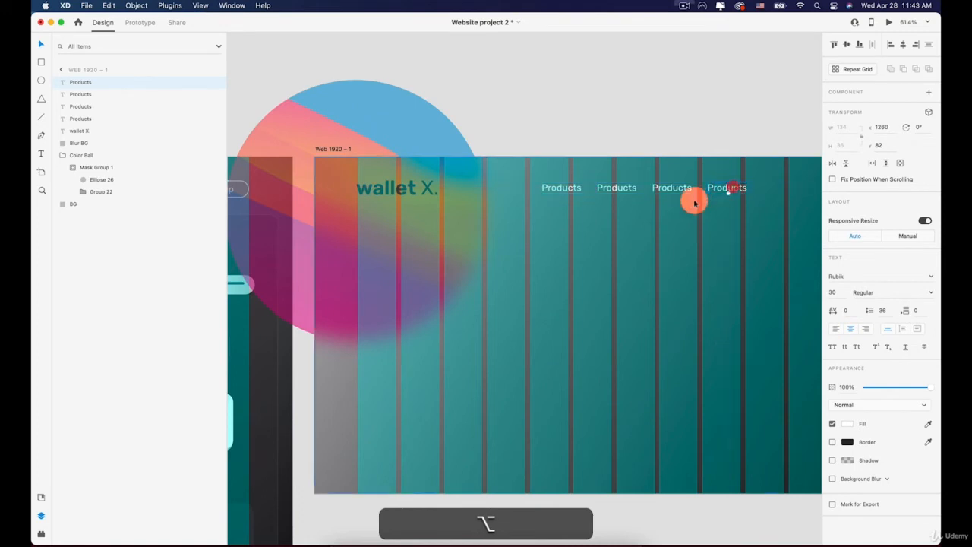
Check the navigation names on the finished Web 1920 – 4 design and replace the second "Products" text with "Use Cases"
scroll(692, 200, "right", 5)
scroll(512, 244, "down", 5)
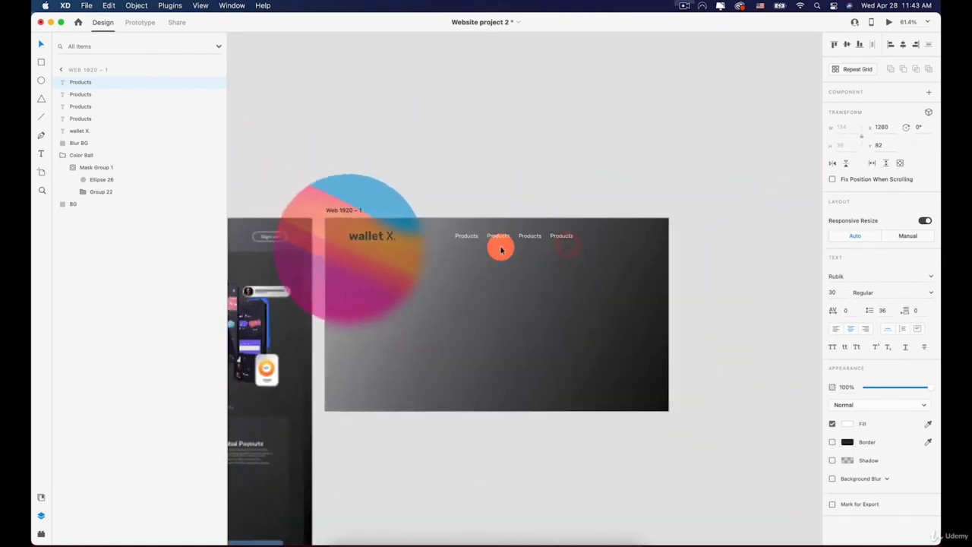
scroll(649, 263, "left", 5)
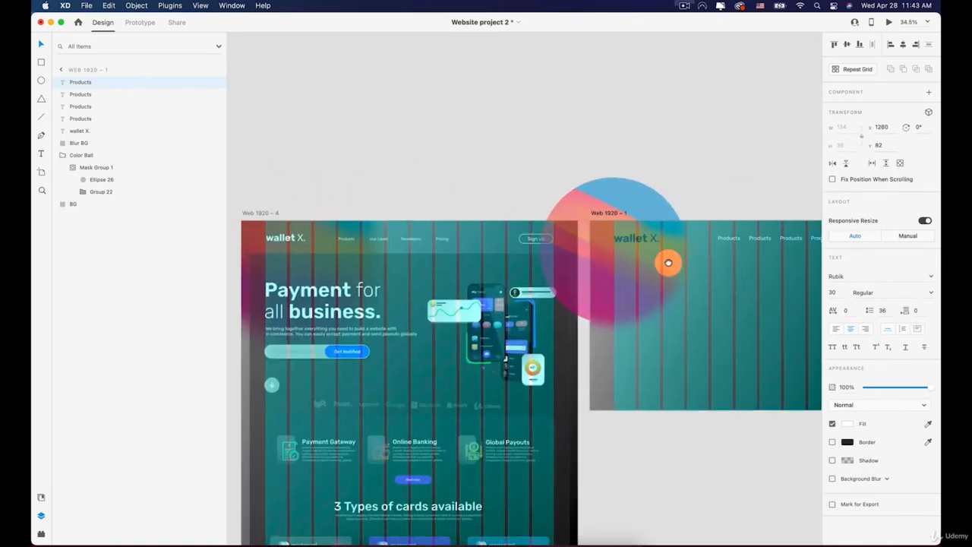
scroll(668, 263, "right", 1)
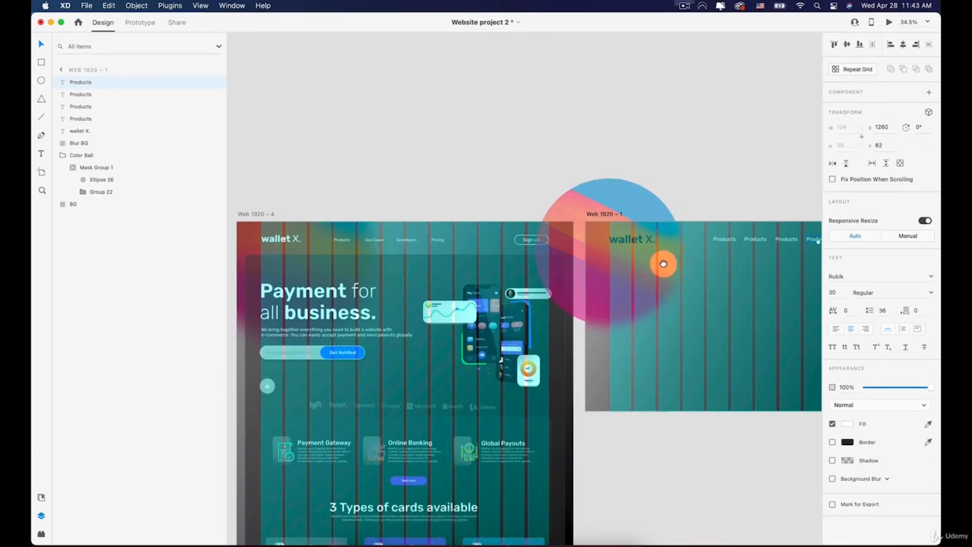
scroll(663, 263, "right", 5)
scroll(643, 251, "up", 5)
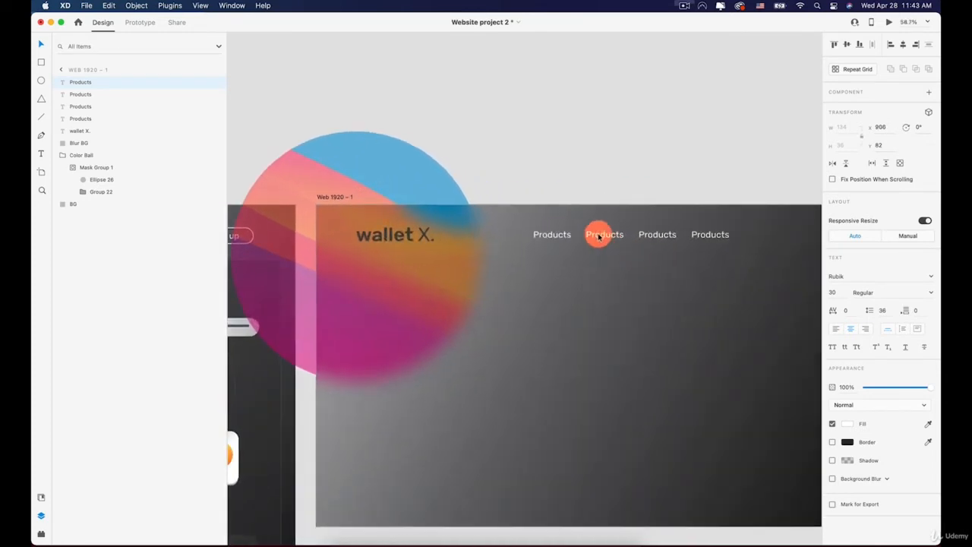
double_click(598, 237)
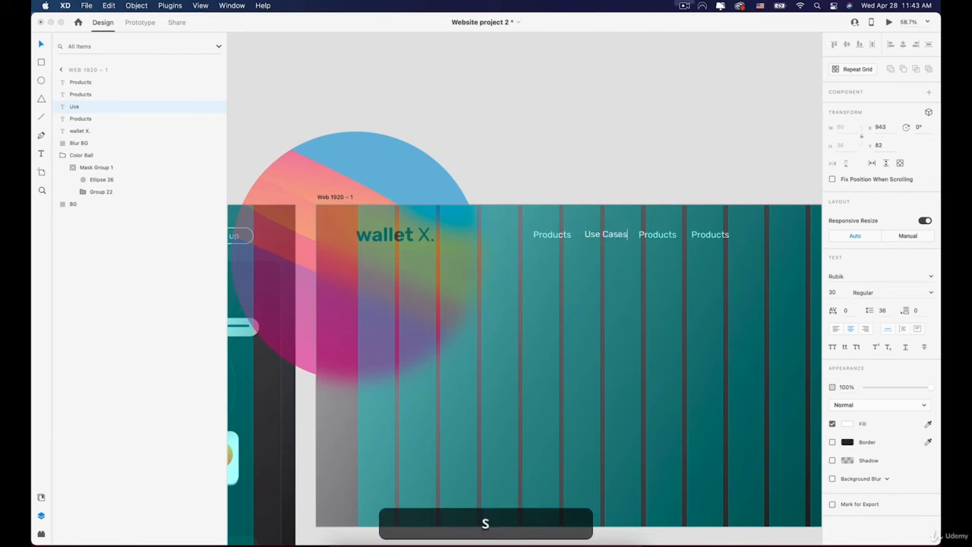
key("Escape")
Replace the third navigation text, after "Use Cases", with "Developers"
scroll(517, 271, "down", 5)
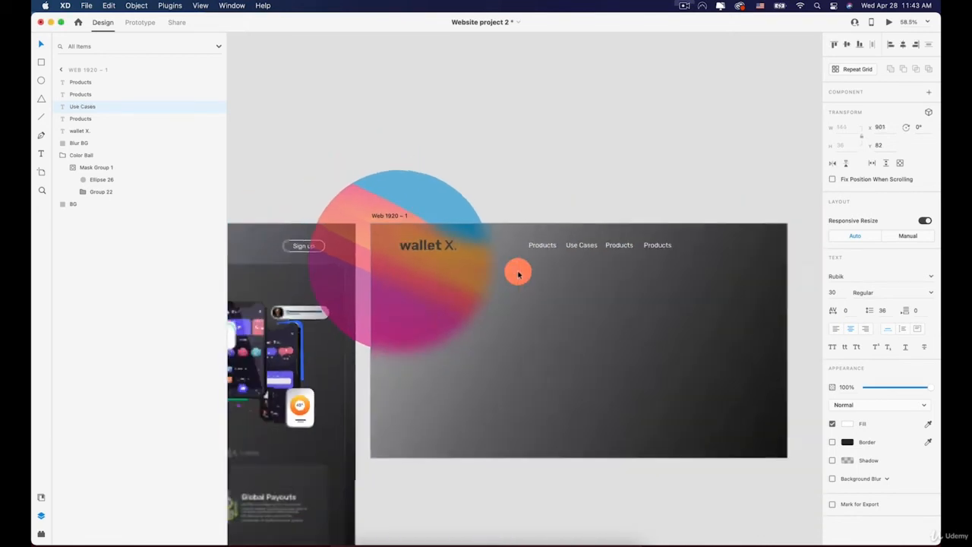
scroll(518, 271, "down", 2)
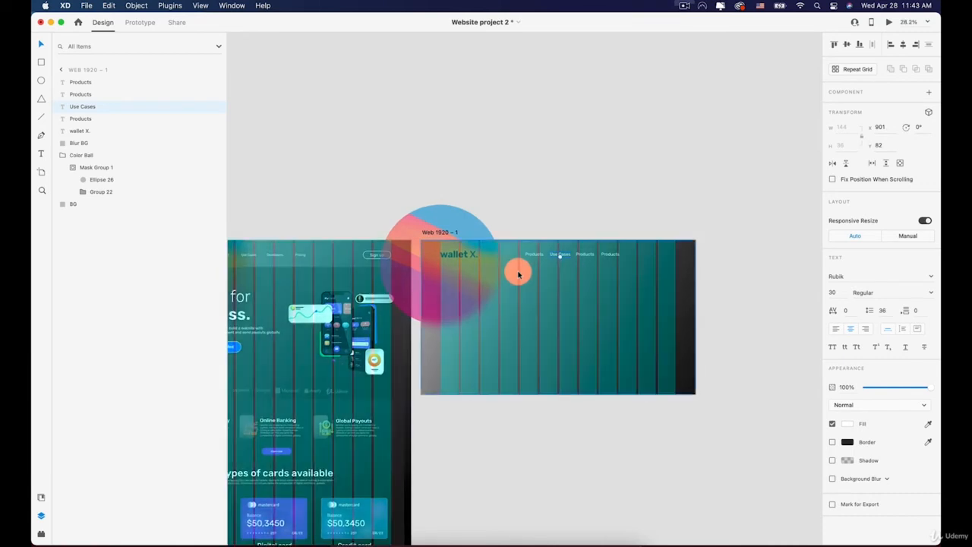
scroll(518, 272, "up", 4)
double_click(627, 243)
type("Developers")
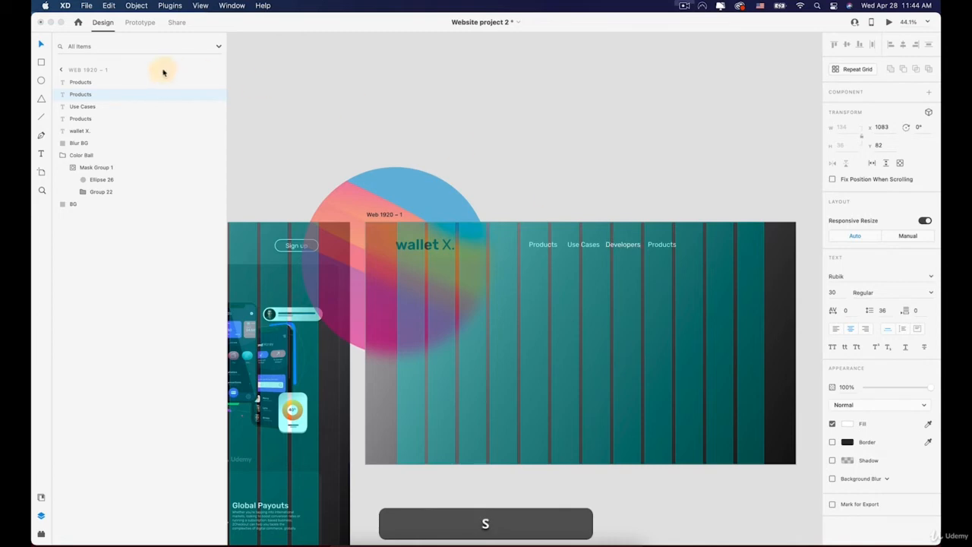
left_click(41, 43)
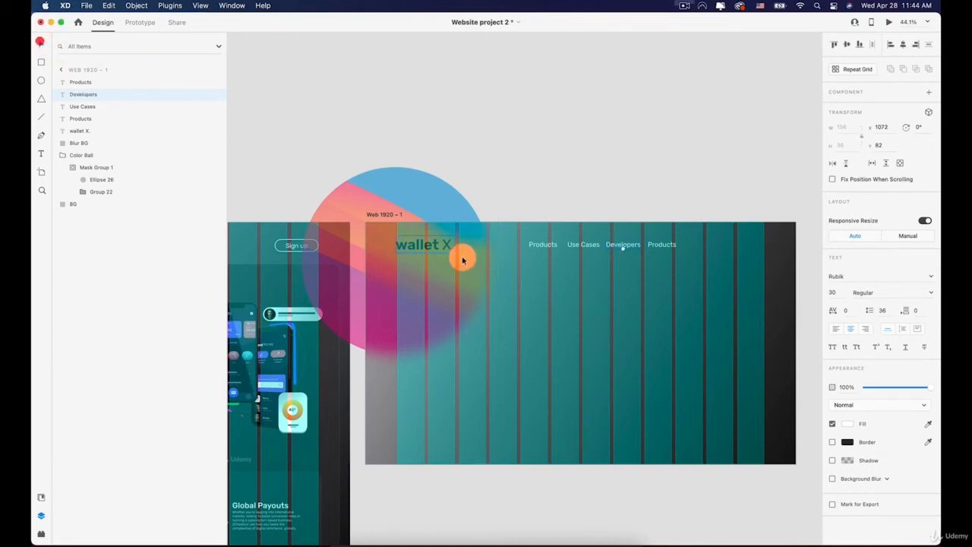
Replace the last navigation text, after "Developers", with "Pricing"
key("space")
left_click_drag(593, 278, 341, 270)
left_click_drag(617, 280, 591, 279)
scroll(569, 258, "up", 2)
double_click(562, 243)
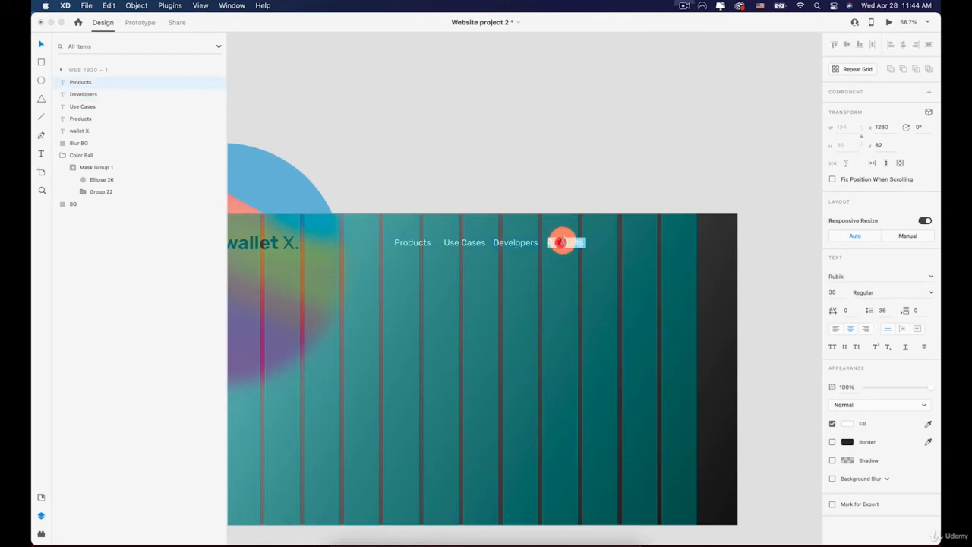
type("P")
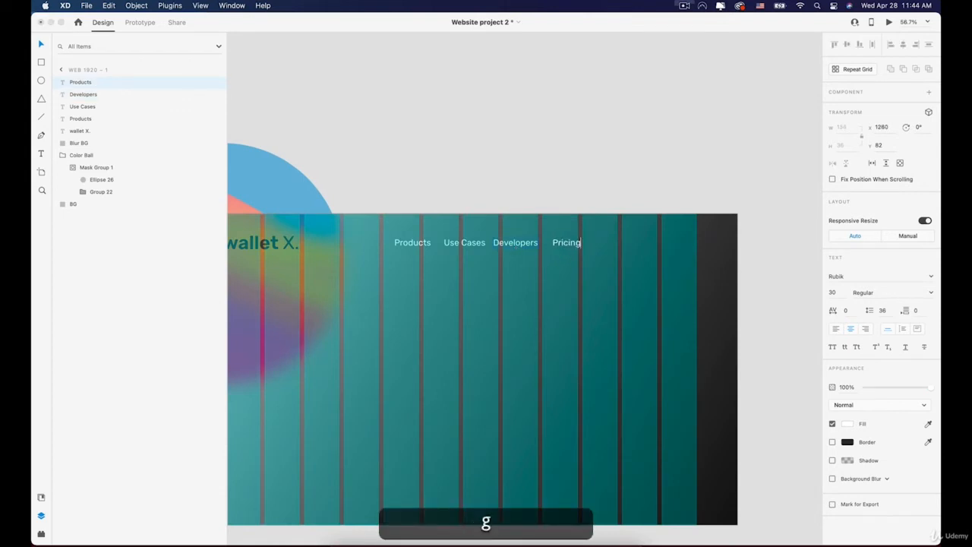
type("ricing")
left_click(41, 43)
Shift "Products" to X 696 and "Use Cases" slightly left to even out the navigation spacing, and select all four labels
left_click(446, 244)
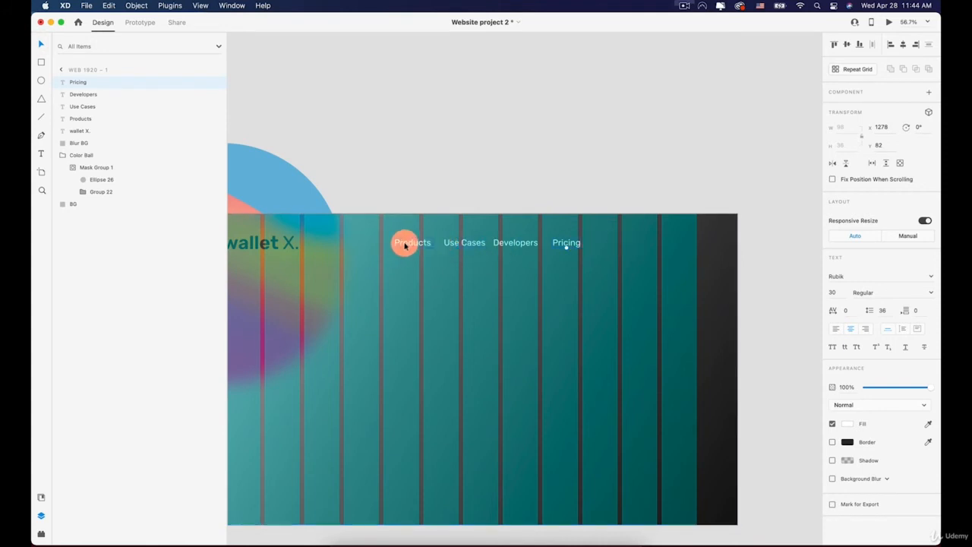
left_click_drag(410, 243, 406, 243)
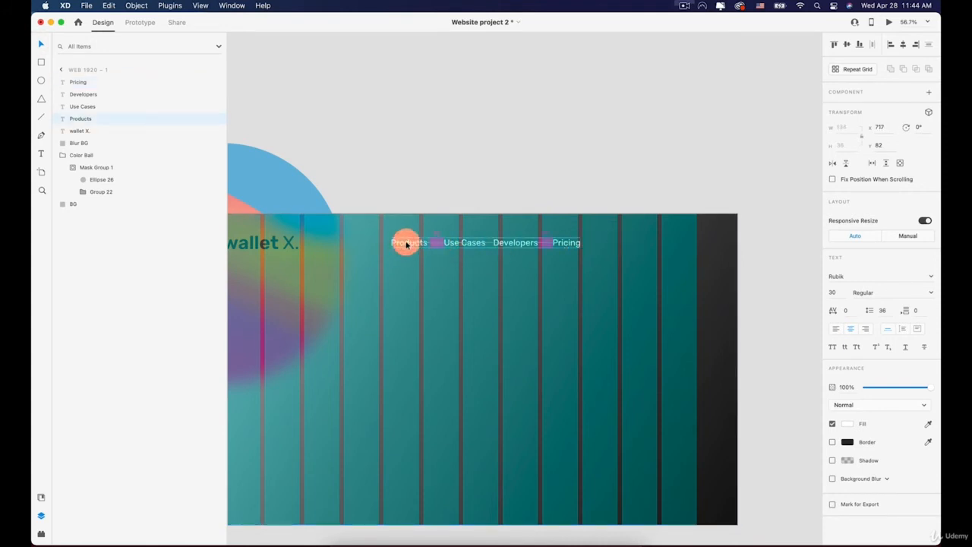
left_click(462, 243, "shift")
left_click(520, 245, "shift")
left_click(568, 242, "shift")
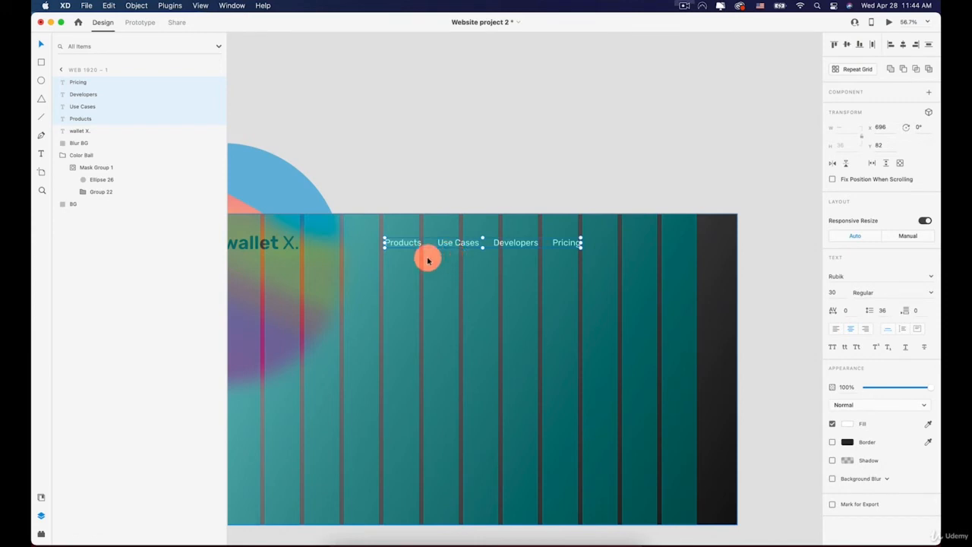
Change the fill of the "wallet X." logo text to white
left_click_drag(380, 170, 523, 154)
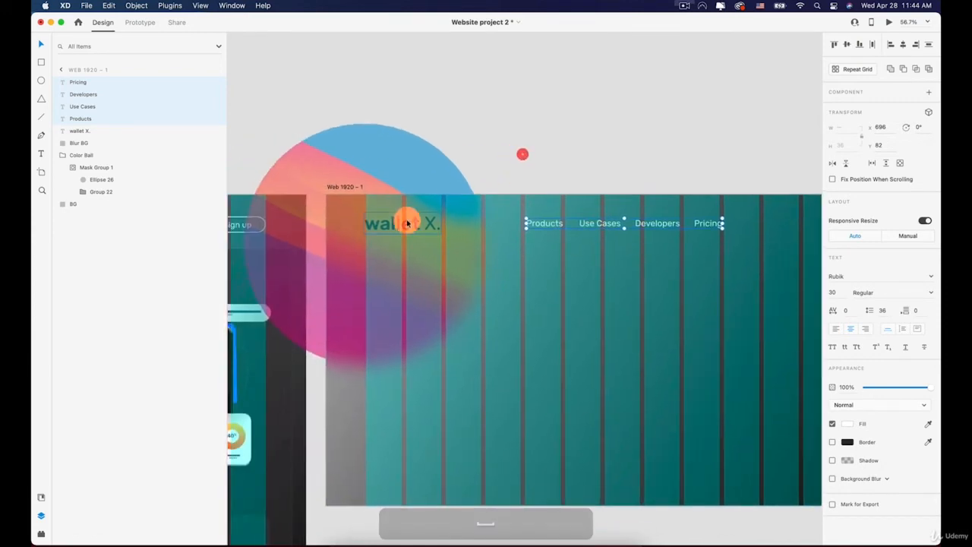
left_click(407, 223)
left_click(848, 424)
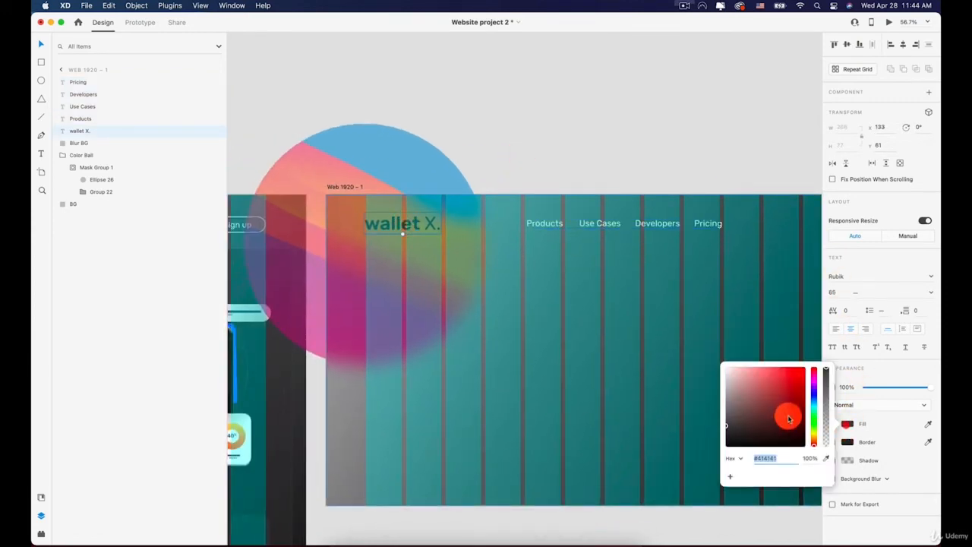
left_click(582, 326)
left_click(344, 120)
left_click_drag(676, 161, 794, 150)
left_click_drag(595, 216, 419, 243)
Set the font size of Products, Use Cases, Developers and Pricing together to 29
left_click(523, 232)
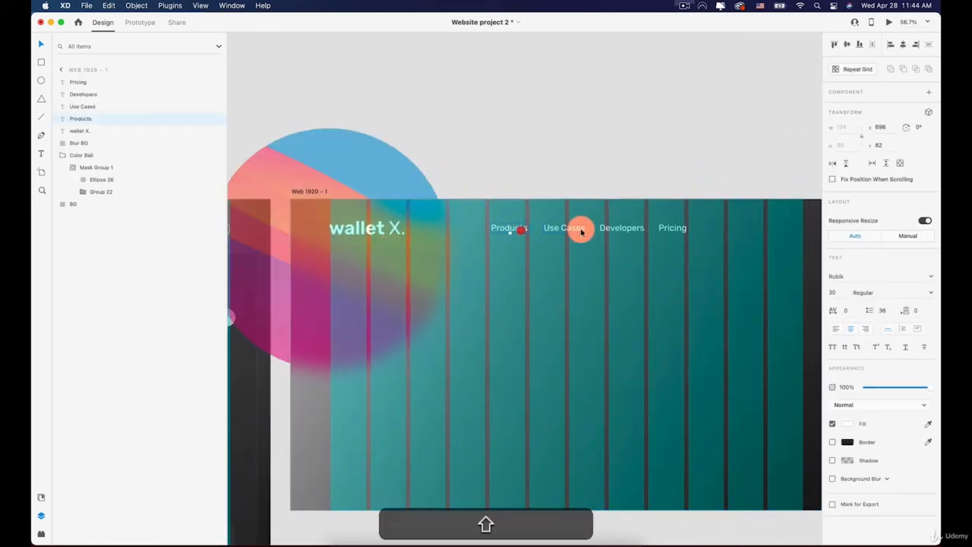
left_click(578, 229, "shift")
left_click(617, 228, "shift")
left_click(686, 230, "shift")
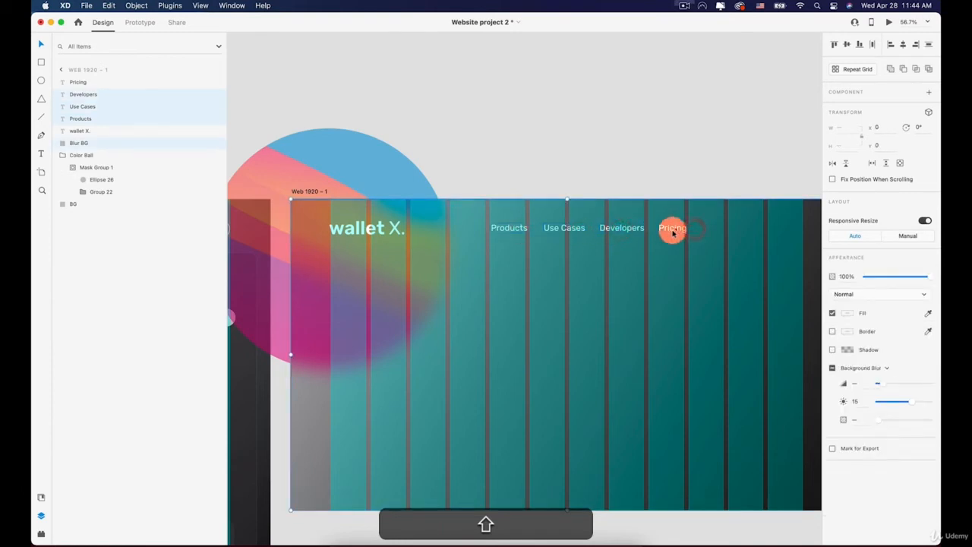
left_click(513, 229, "shift")
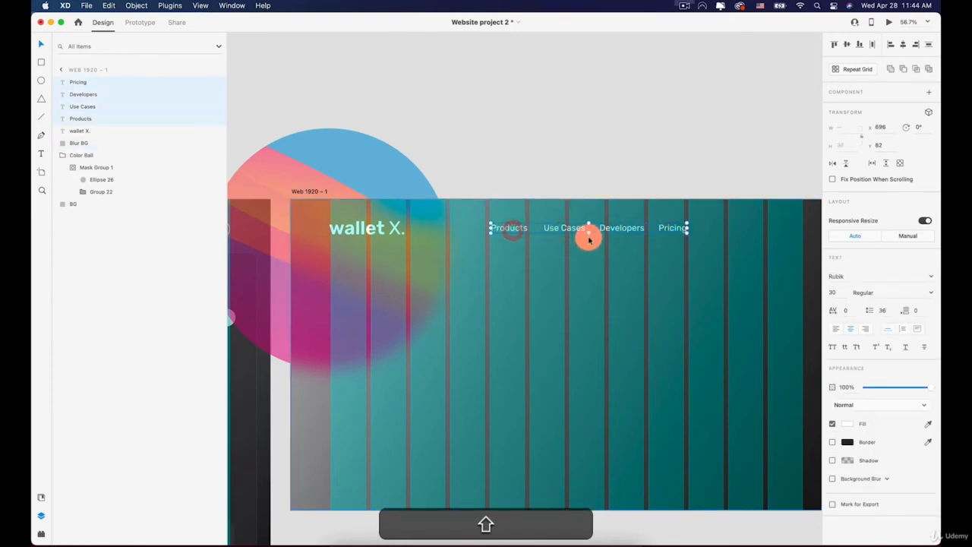
key("Down")
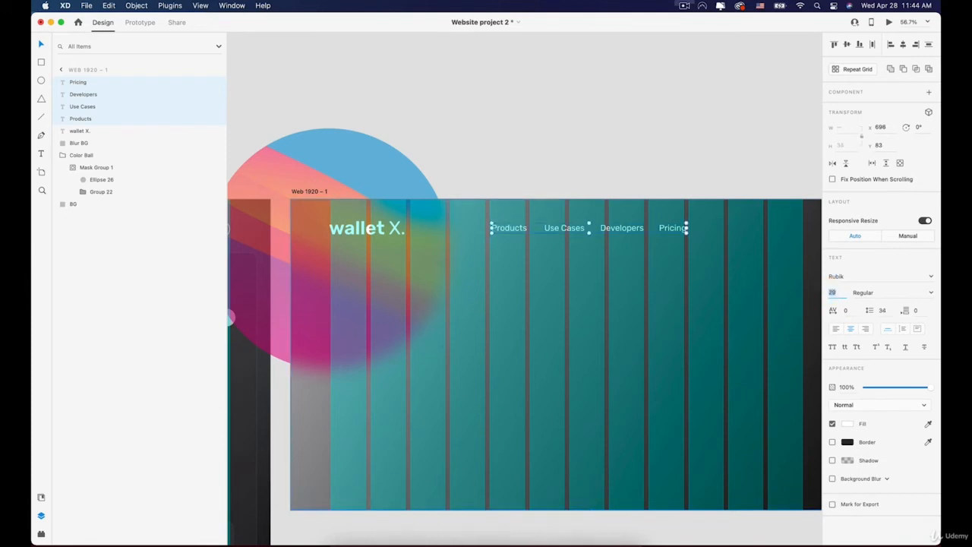
key("Down")
key("Up")
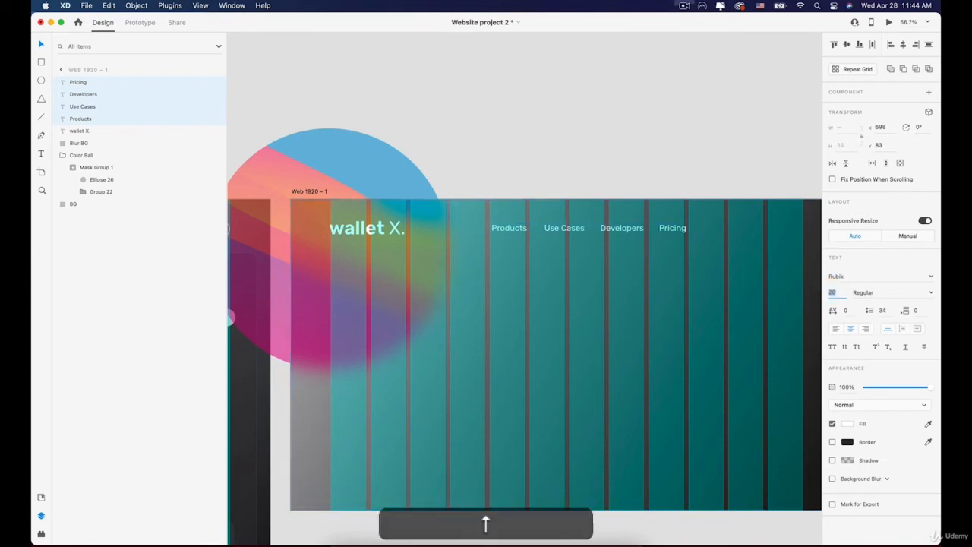
Try the Italic and Light weights on the four navigation labels and return them to Regular
left_click(933, 294)
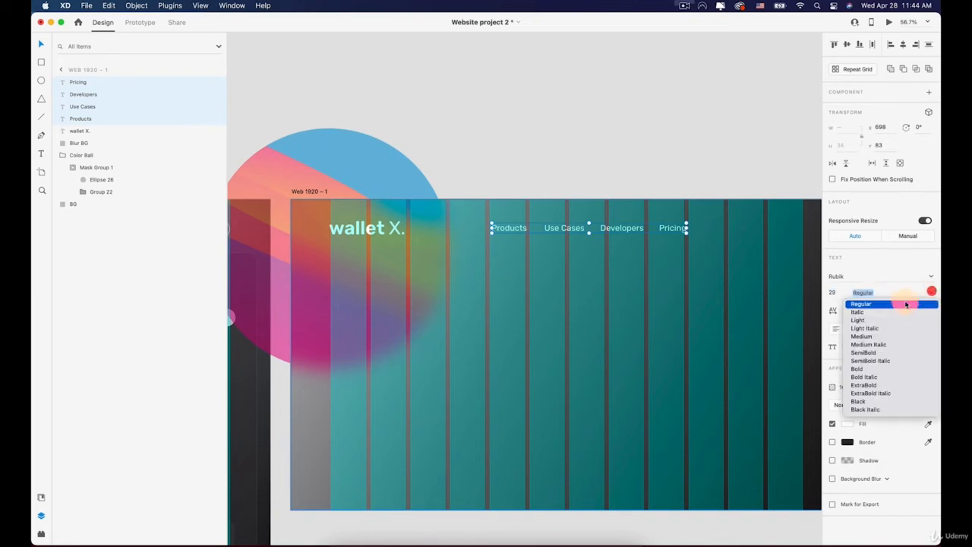
left_click(864, 312)
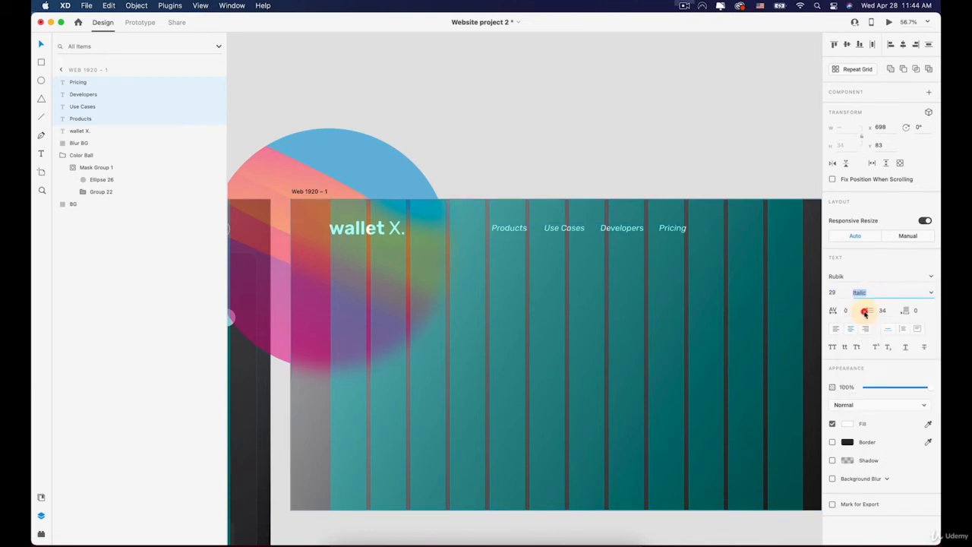
left_click(933, 294)
left_click(864, 321)
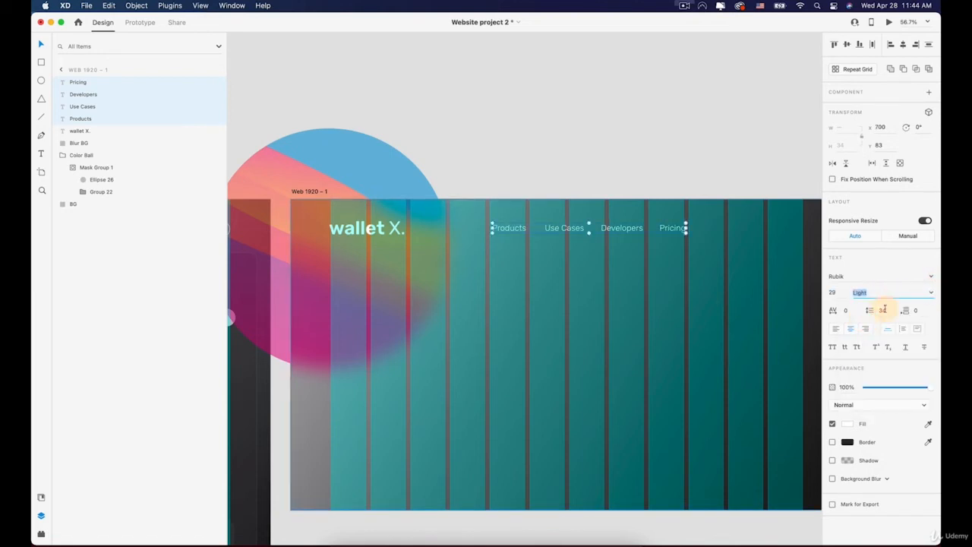
left_click(933, 293)
left_click(874, 305)
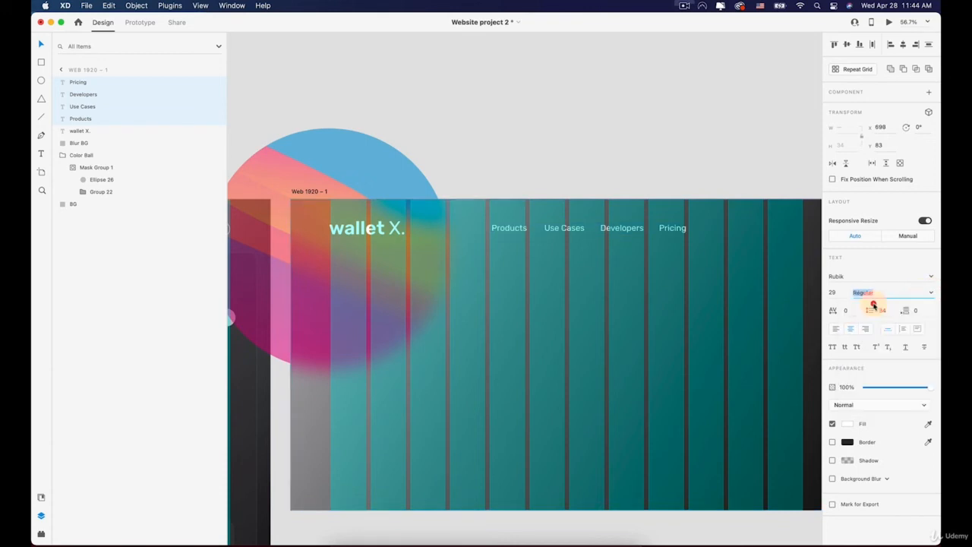
left_click(42, 44)
key("space")
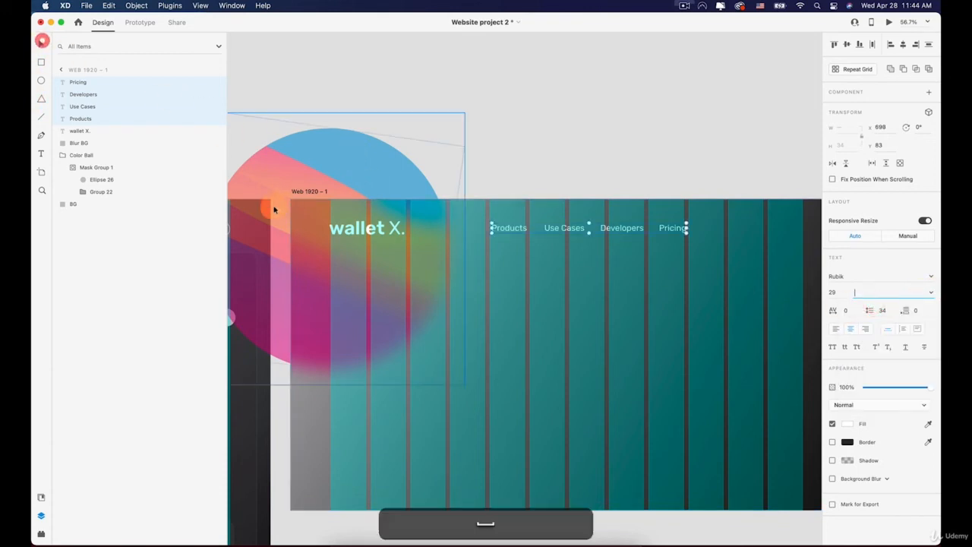
left_click_drag(291, 207, 447, 201)
key("super+z")
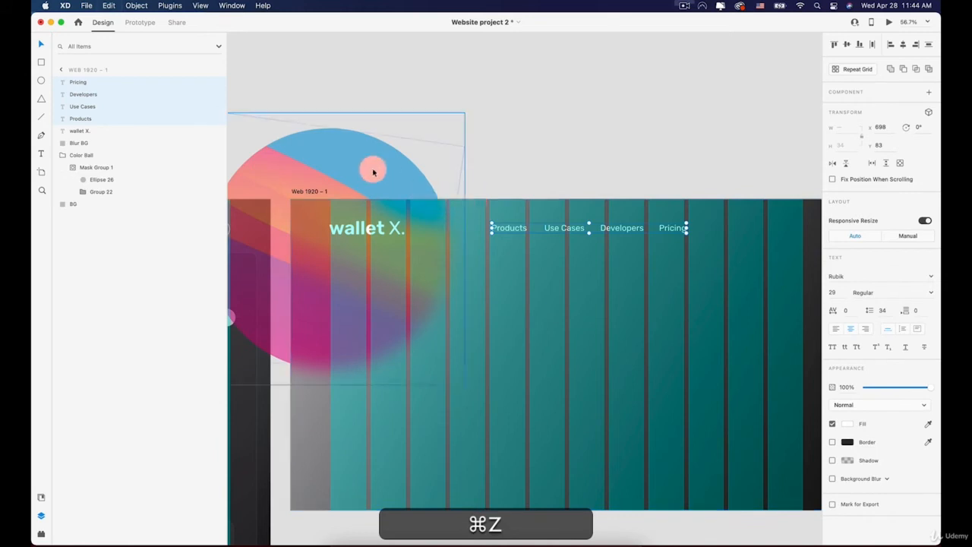
left_click_drag(373, 169, 310, 210)
scroll(365, 214, "right", 5)
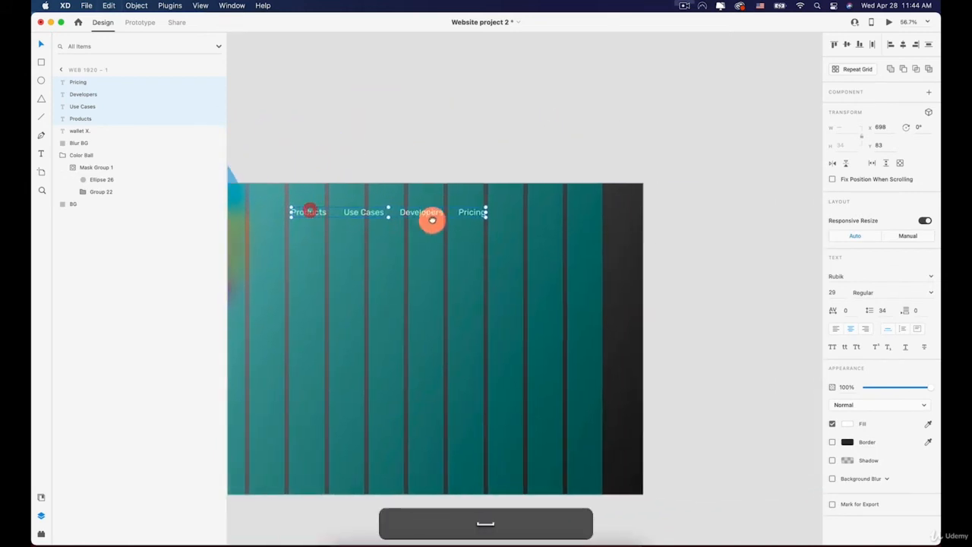
Draw a 260 × 66 rectangle beside "Pricing", round its corners to 33, and place it at X 1504, Y 67
scroll(560, 217, "up", 3)
scroll(560, 216, "up", 2)
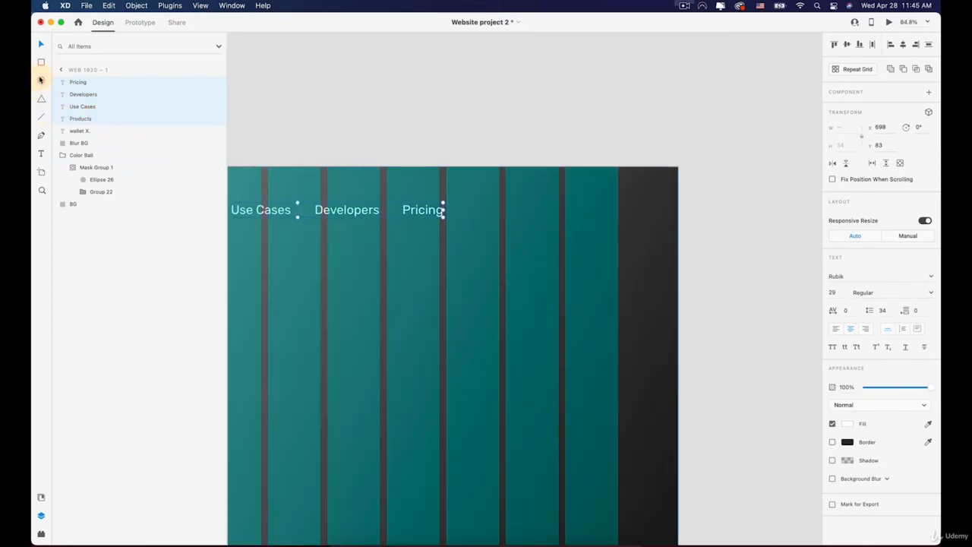
left_click(41, 62)
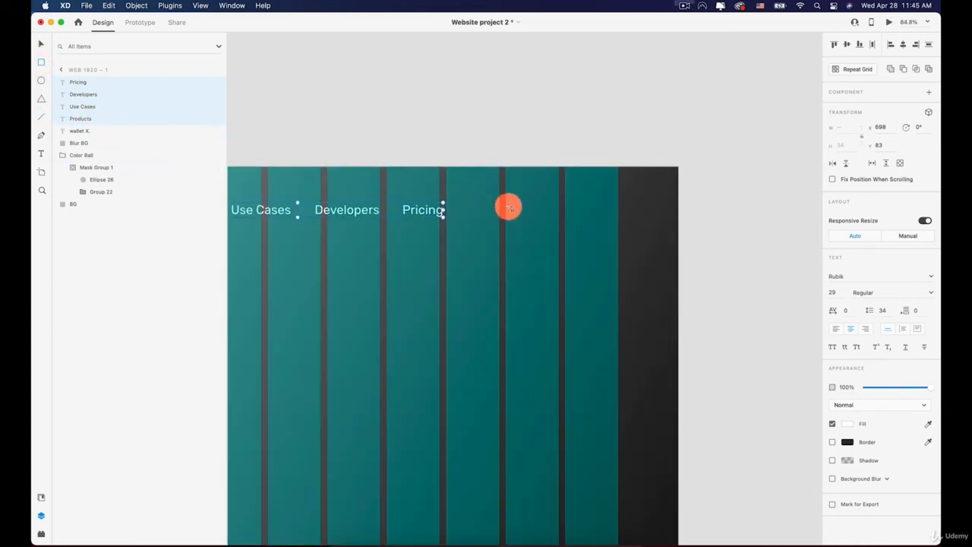
left_click_drag(506, 203, 617, 229)
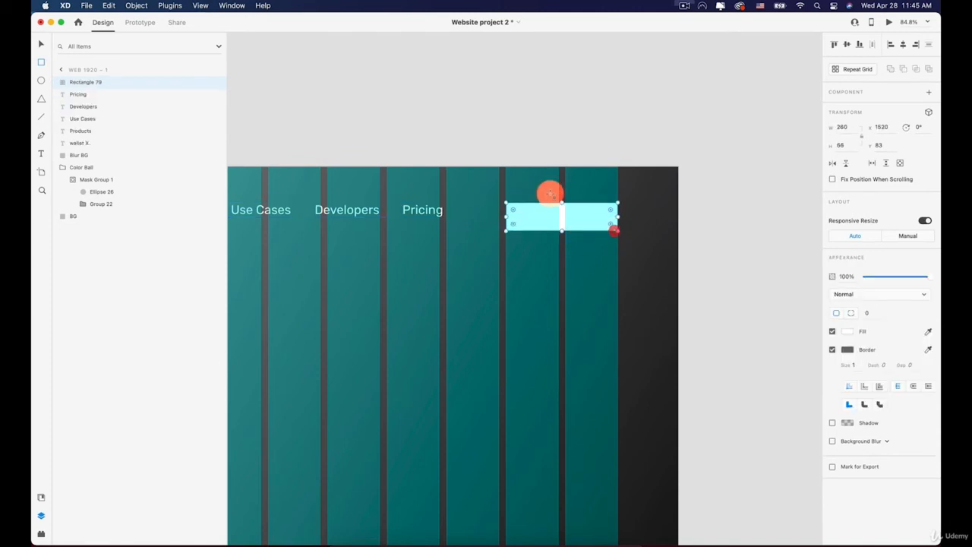
key("v")
left_click_drag(540, 224, 580, 210)
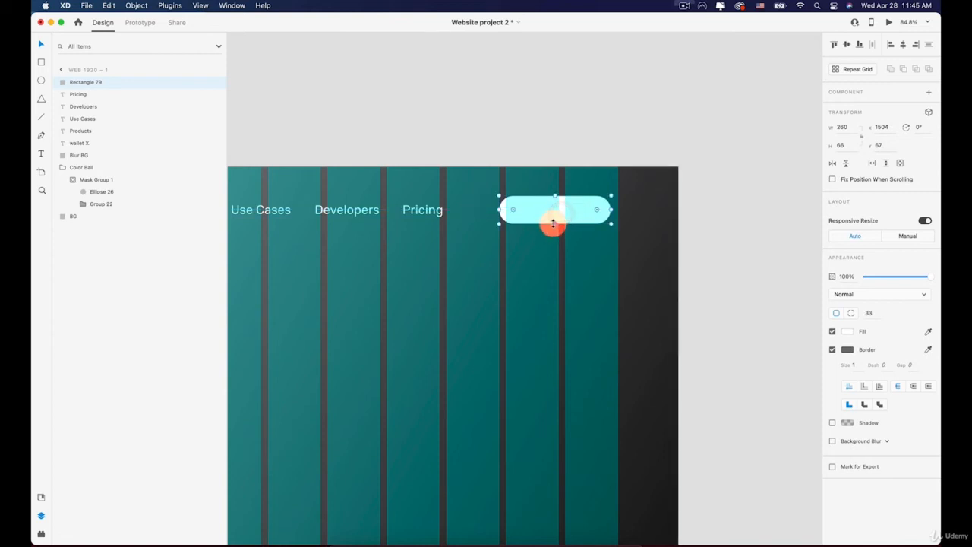
left_click(606, 210)
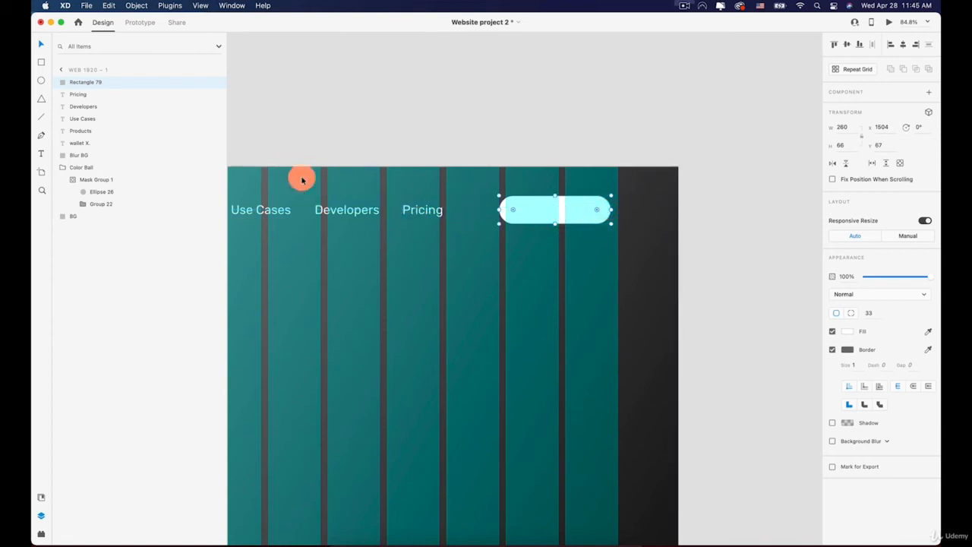
Add the text "Sign Up" just below the rounded rectangle
left_click(41, 153)
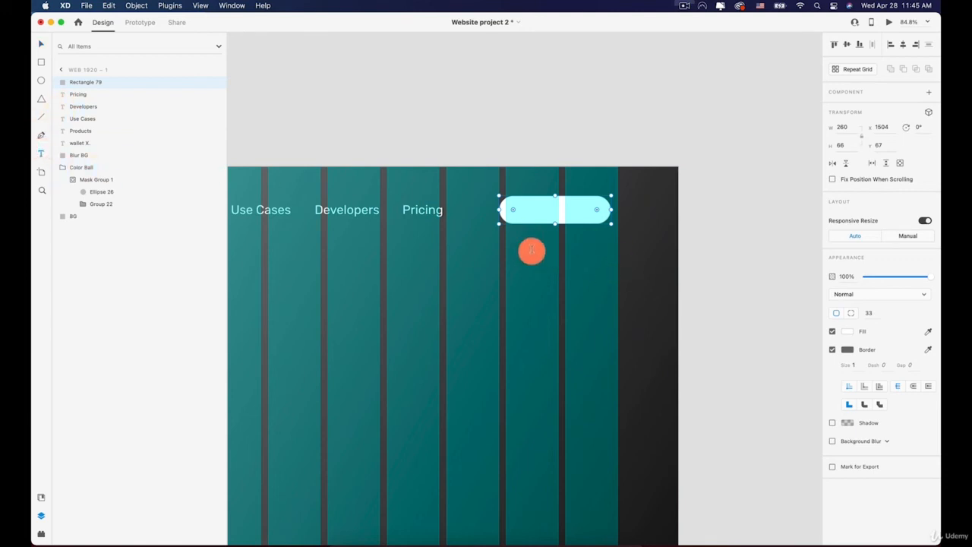
left_click(531, 251)
type("Sign")
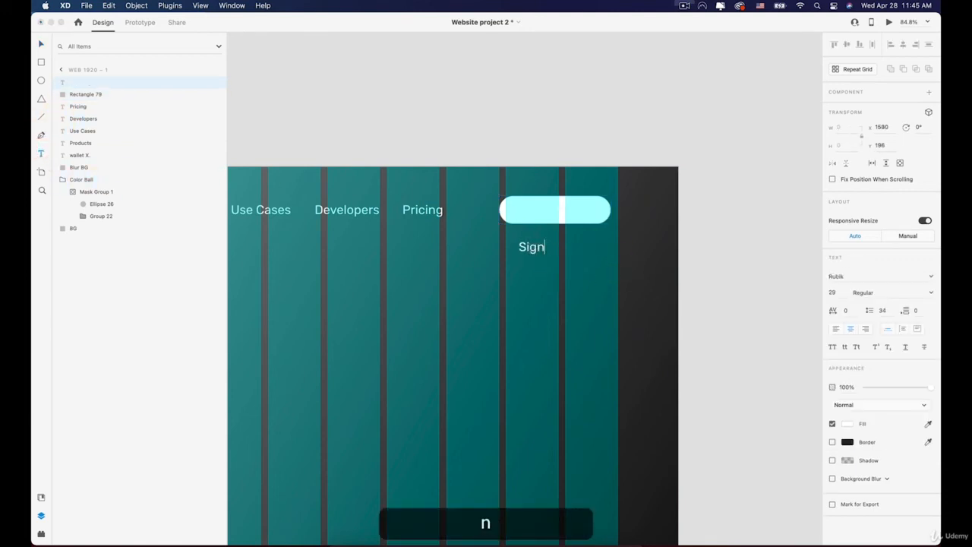
type(" Uo")
key("BackSpace")
type("p")
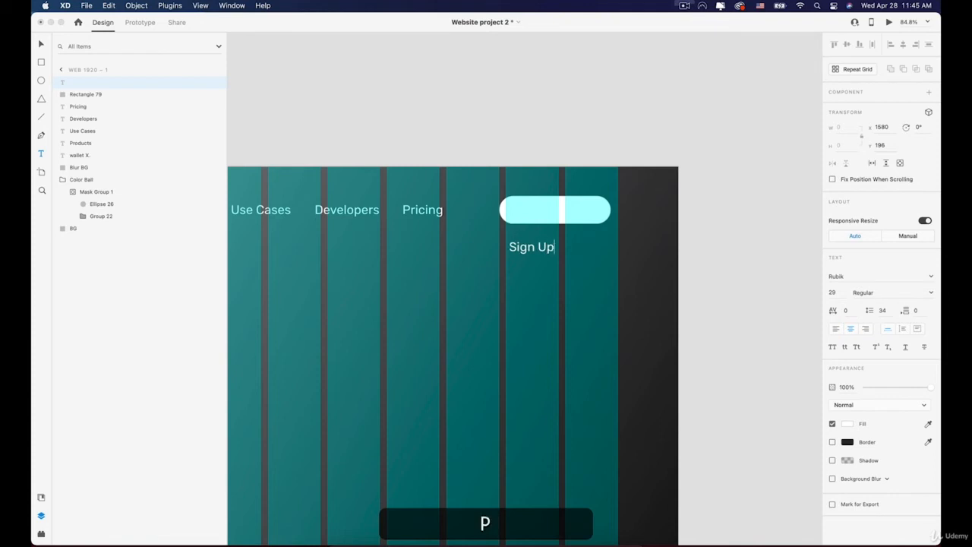
left_click(41, 44)
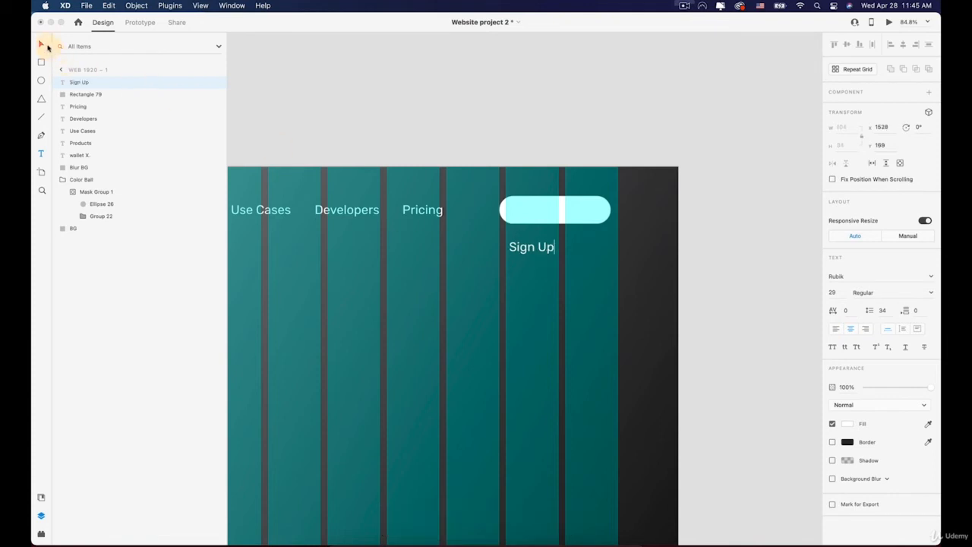
Remove the rounded rectangle's fill and give it a white border of size 2
left_click(502, 206)
left_click(834, 350)
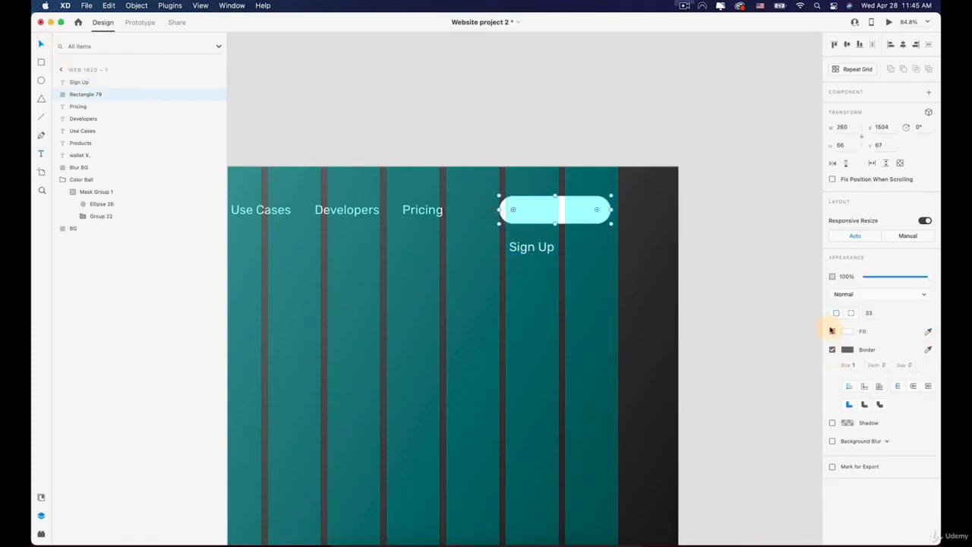
left_click(831, 332)
left_click(848, 350)
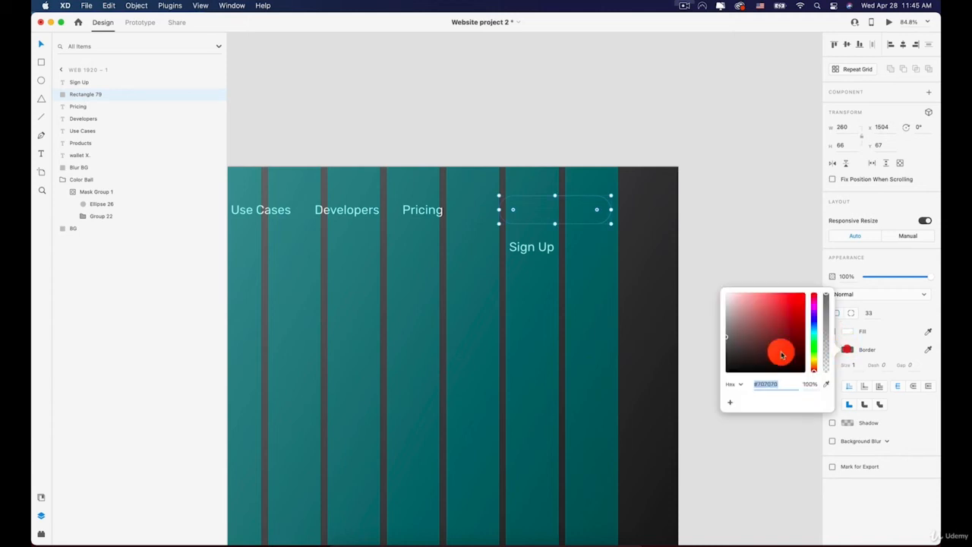
left_click(869, 344)
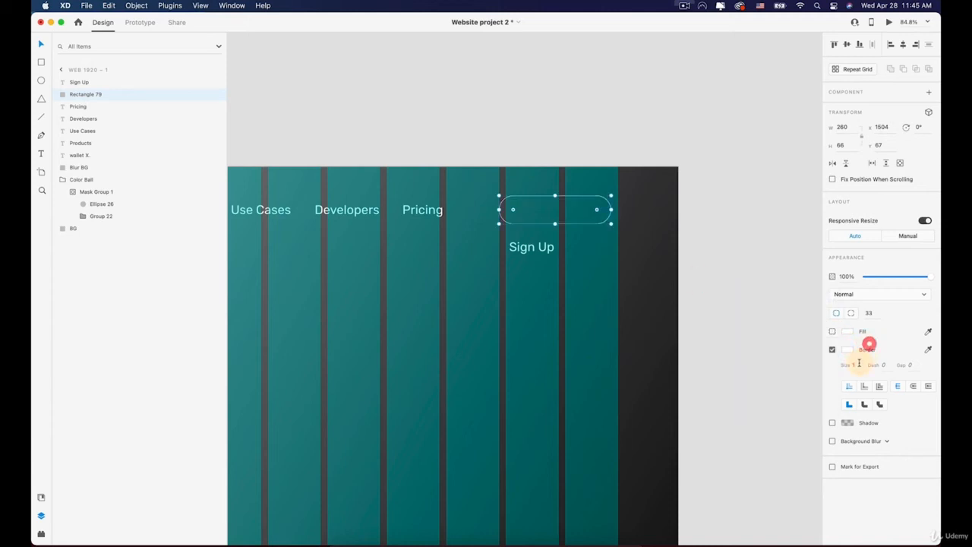
key("Up")
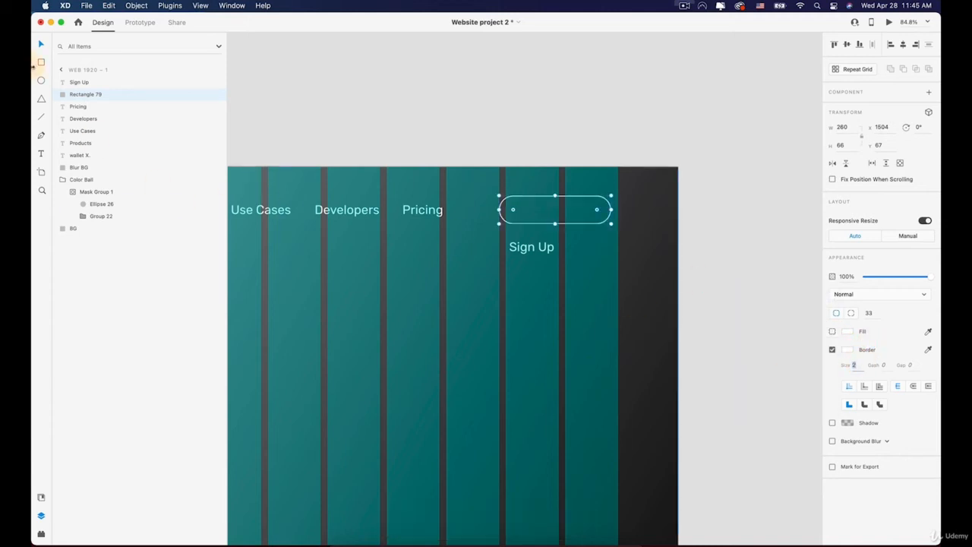
Center the "Sign Up" text inside the rounded outline
left_click(531, 252)
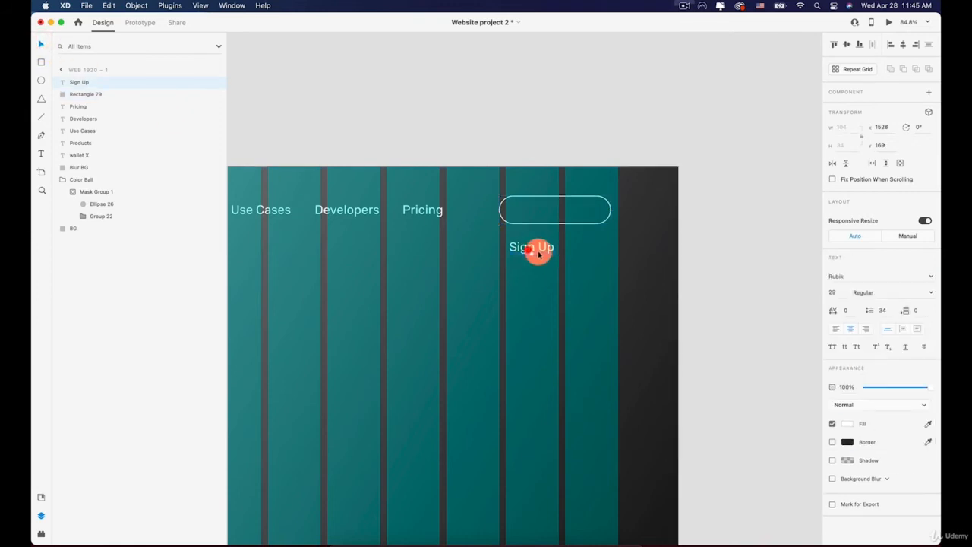
left_click_drag(541, 252, 559, 215)
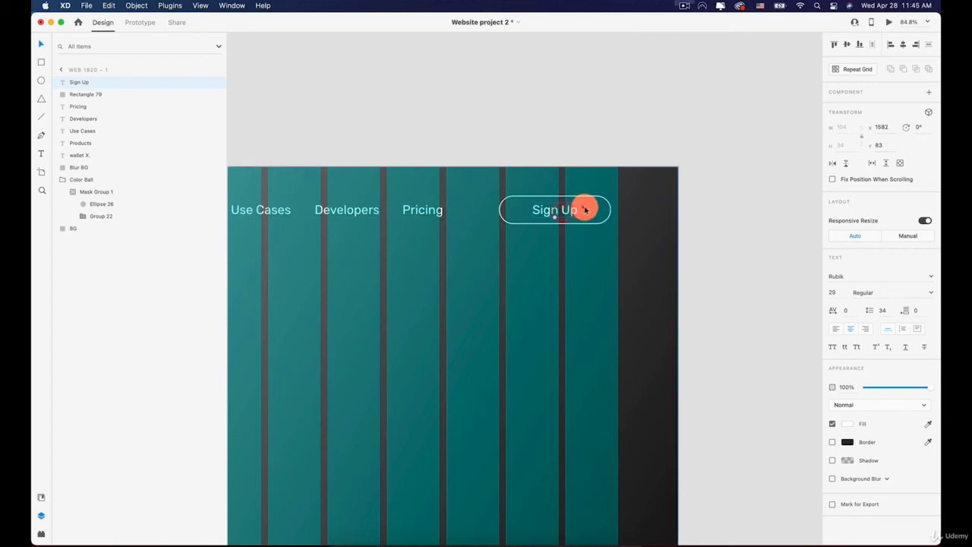
left_click(609, 209)
left_click(560, 210)
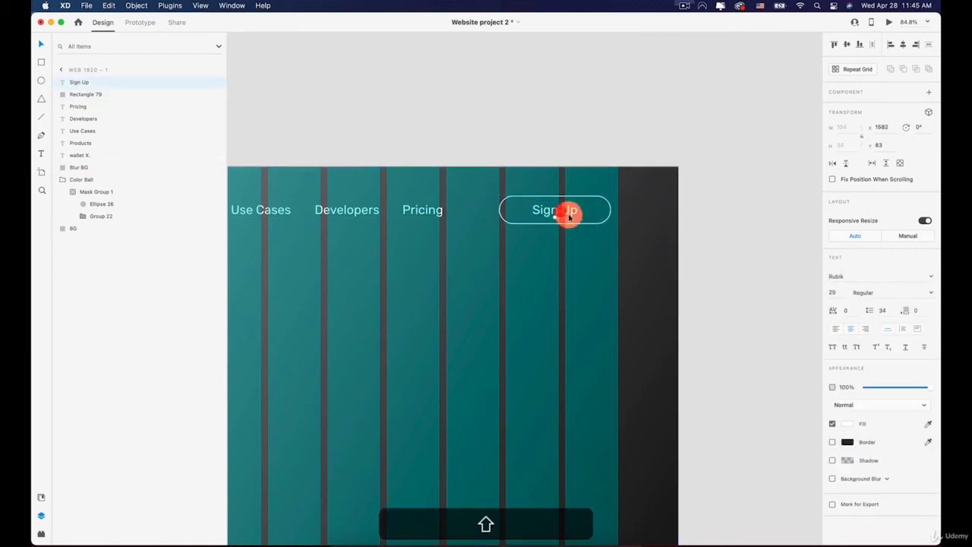
left_click(565, 224, "shift")
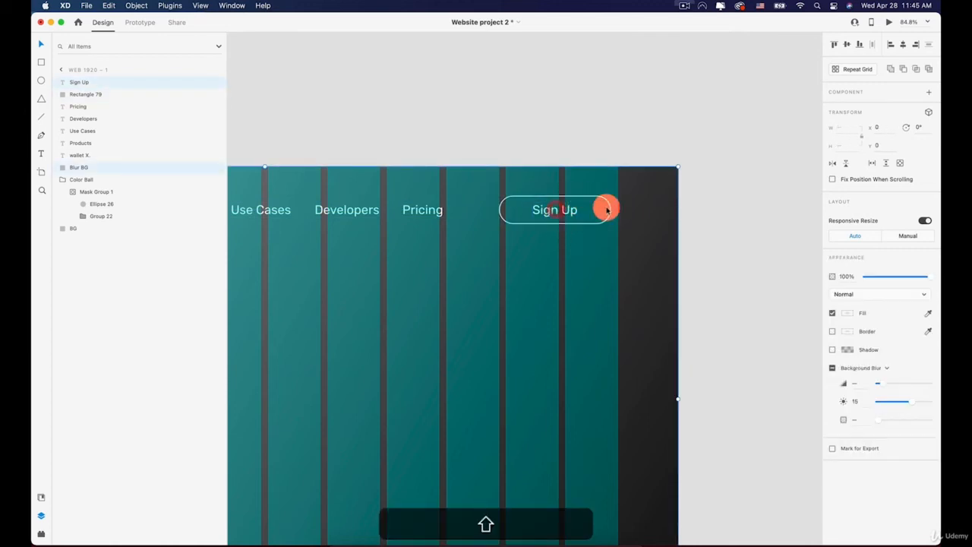
left_click(717, 204)
Lock the Blur BG layer
left_click(647, 205)
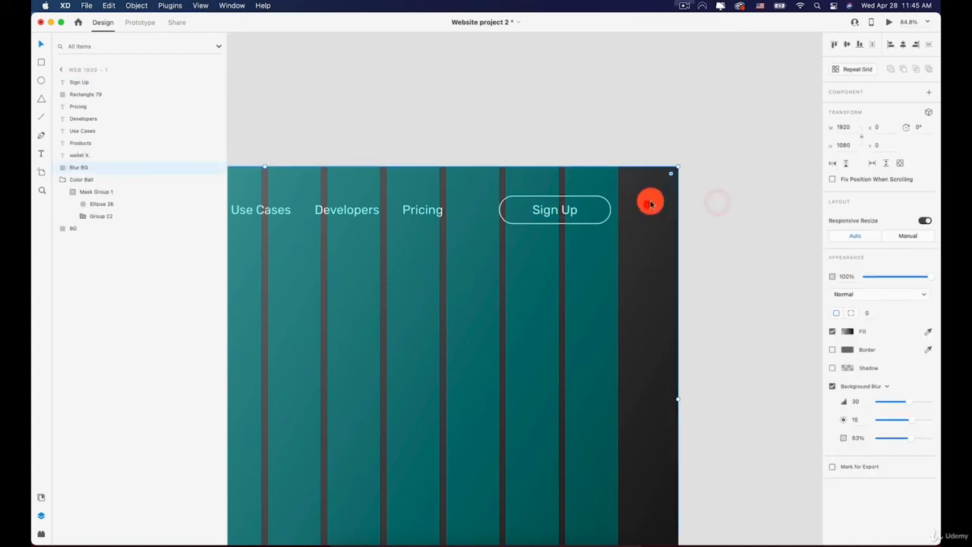
right_click(657, 201)
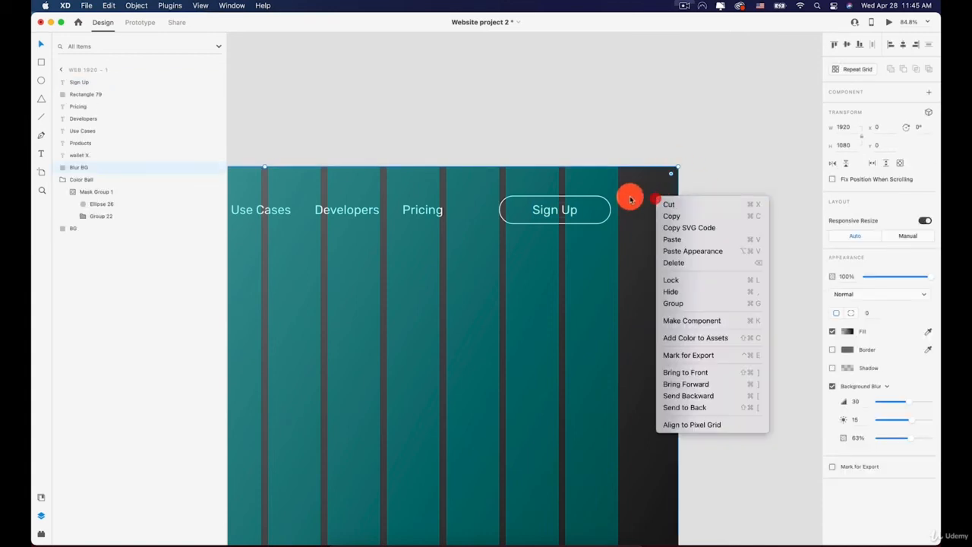
left_click(687, 277)
left_click(725, 237)
left_click(591, 200)
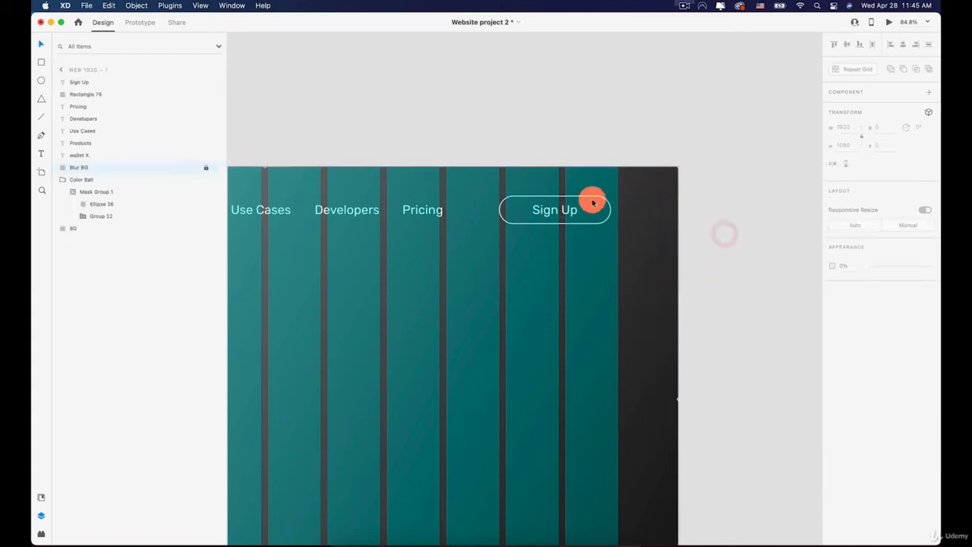
left_click(515, 218, "shift")
left_click(498, 238, "shift")
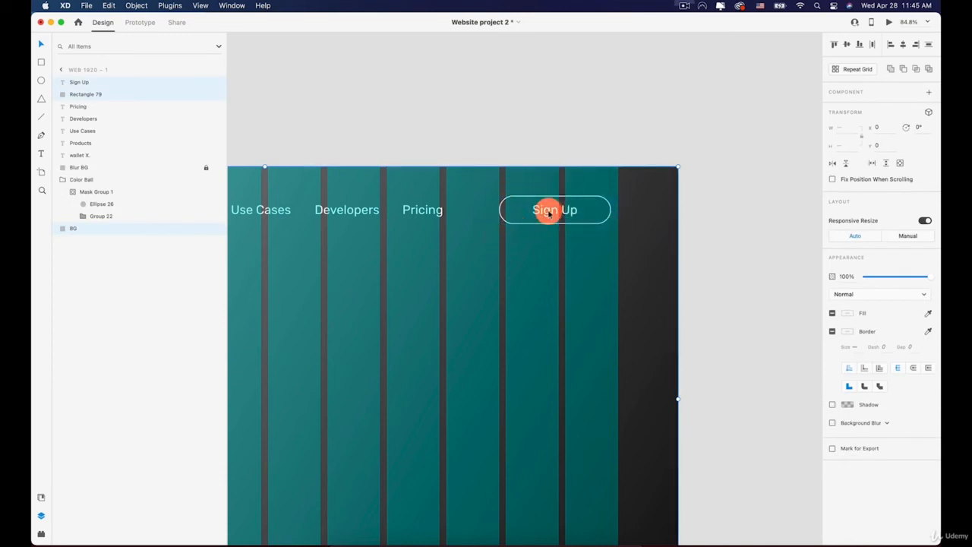
left_click(651, 211)
Lock the BG layer and the Color Ball group as well
left_click(661, 219)
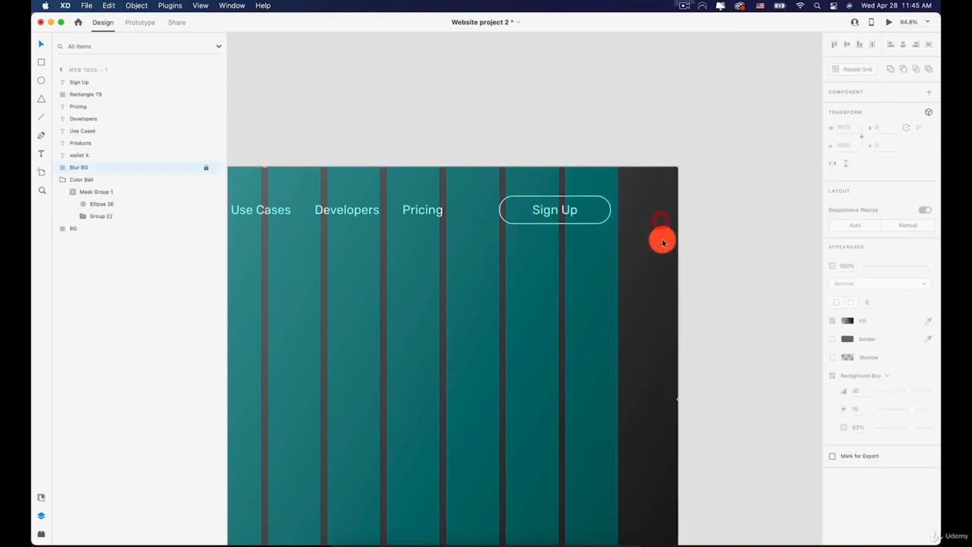
scroll(722, 240, "down", 1)
scroll(690, 273, "down", 1)
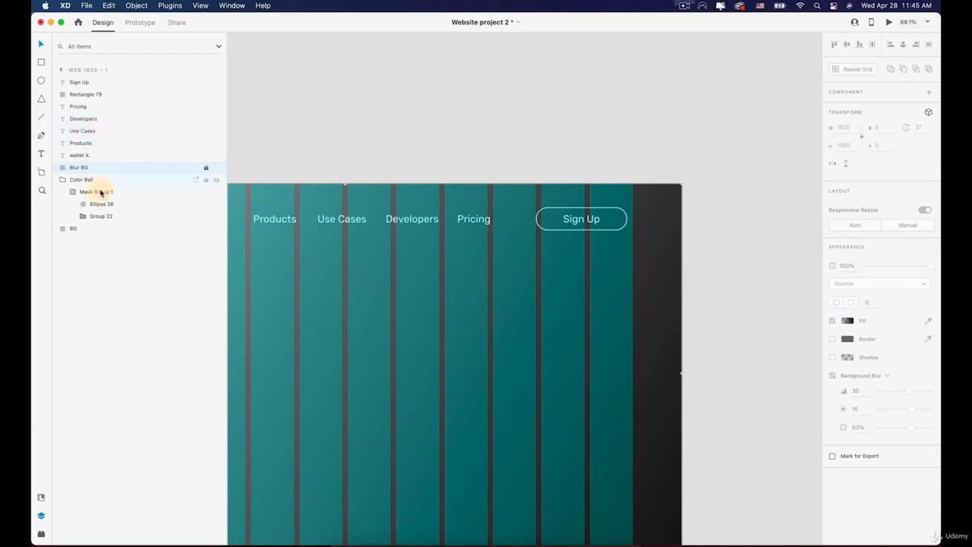
left_click(77, 229)
left_click(205, 228)
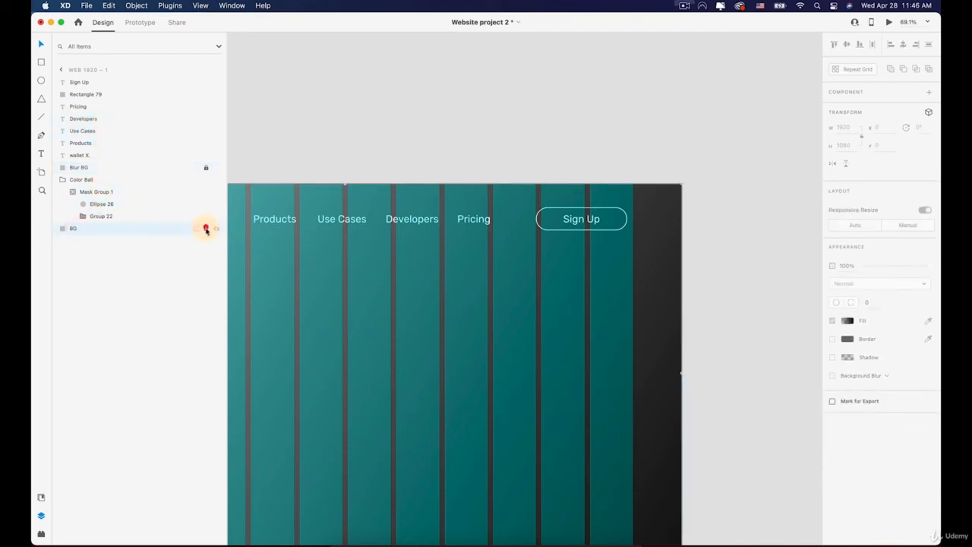
left_click(82, 170)
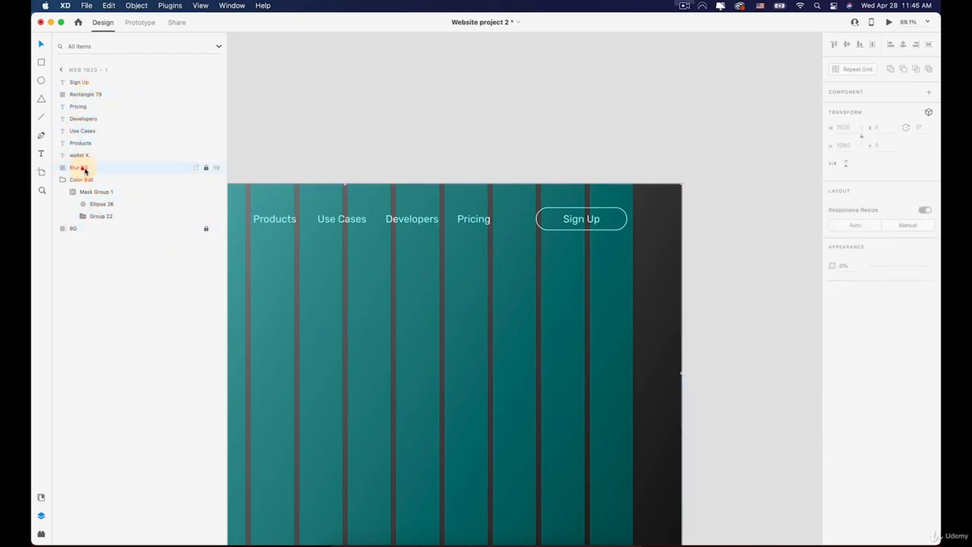
left_click(84, 180)
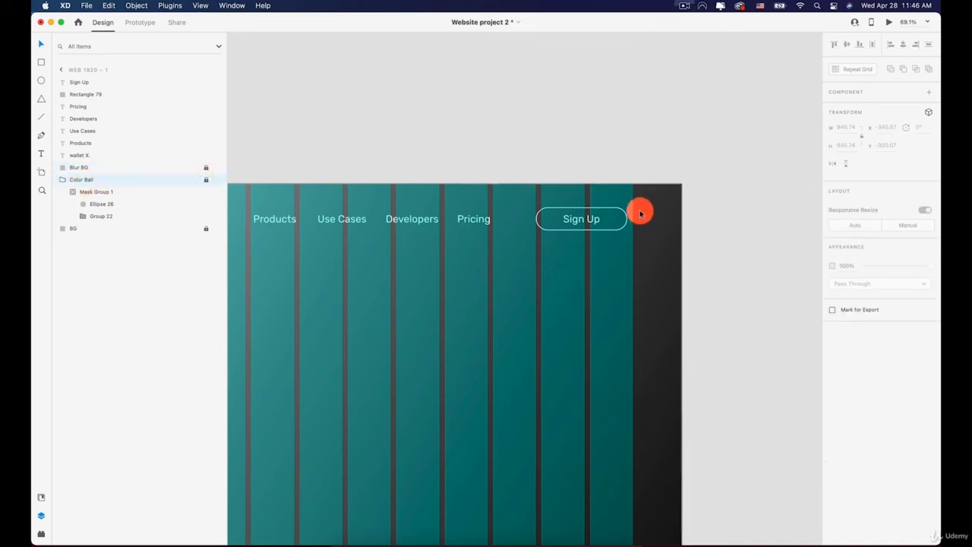
Group the "Sign Up" text with its rounded outline
left_click(550, 223)
right_click(565, 220)
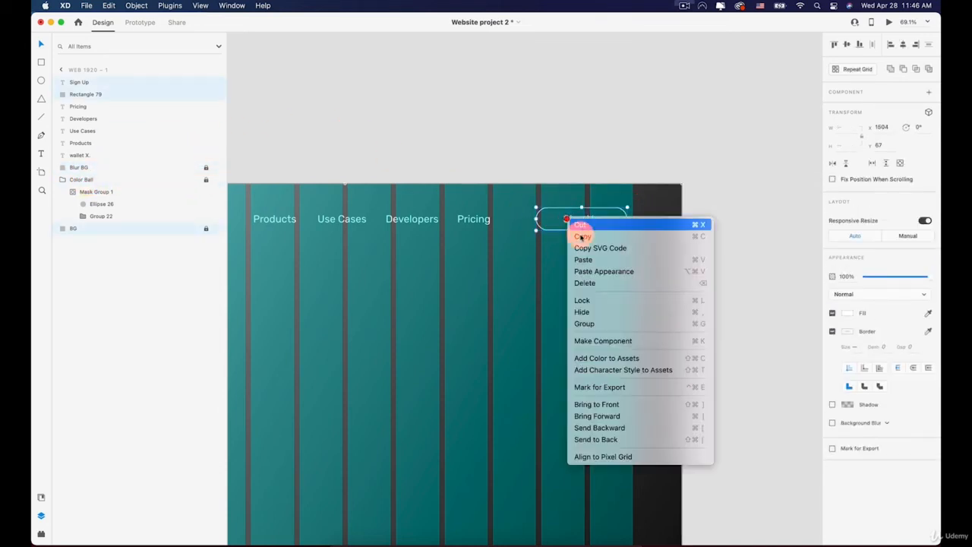
left_click(591, 323)
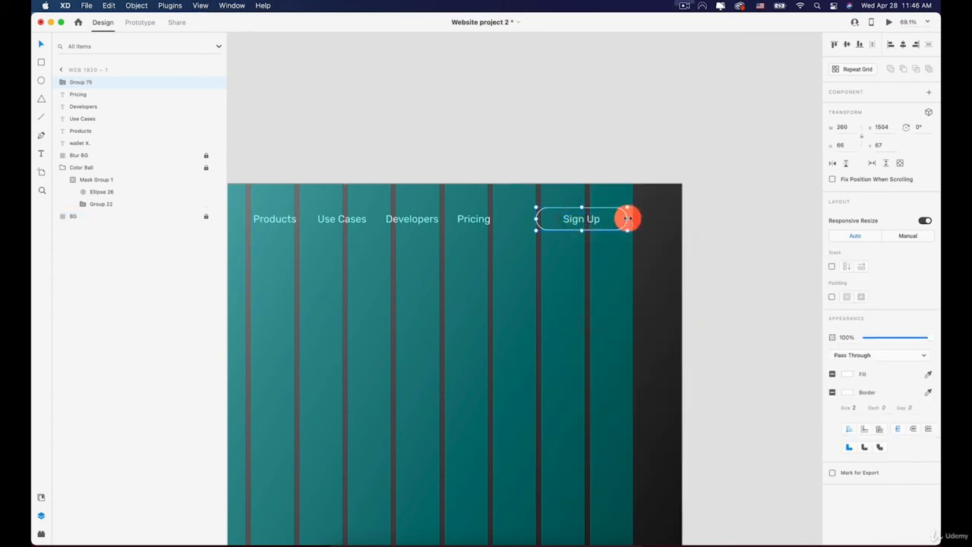
Resize the "Sign Up" button group to 220 wide and 54 high
left_click_drag(623, 219, 614, 219)
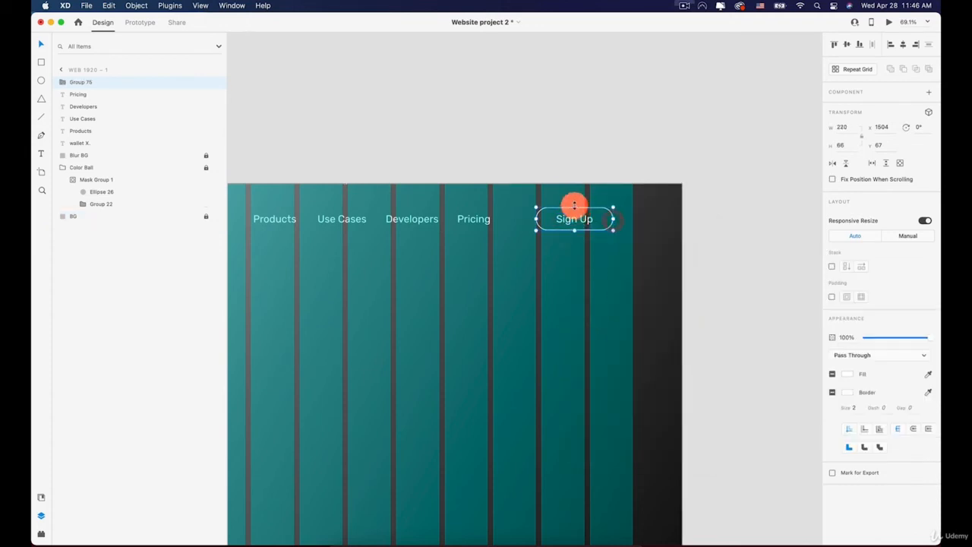
left_click_drag(575, 210, 575, 207)
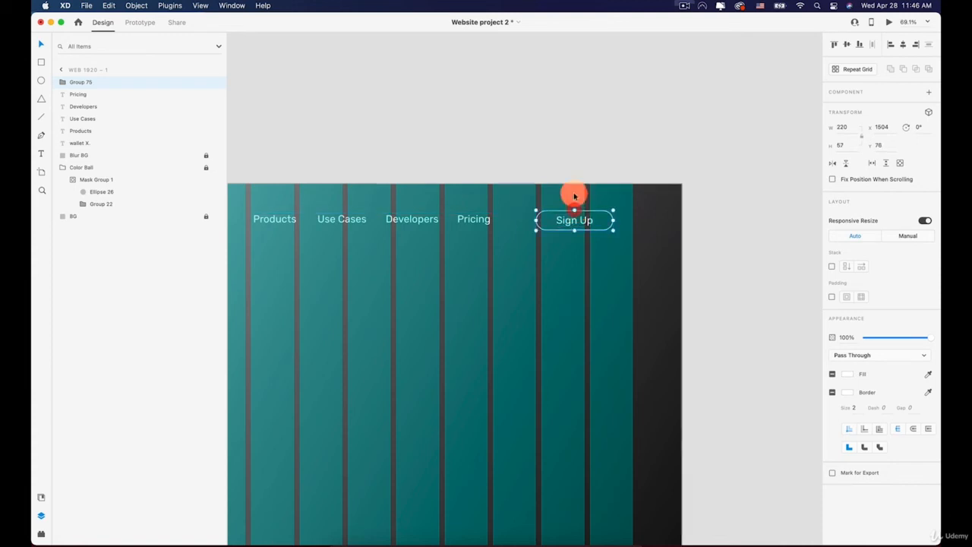
scroll(575, 215, "up", 5)
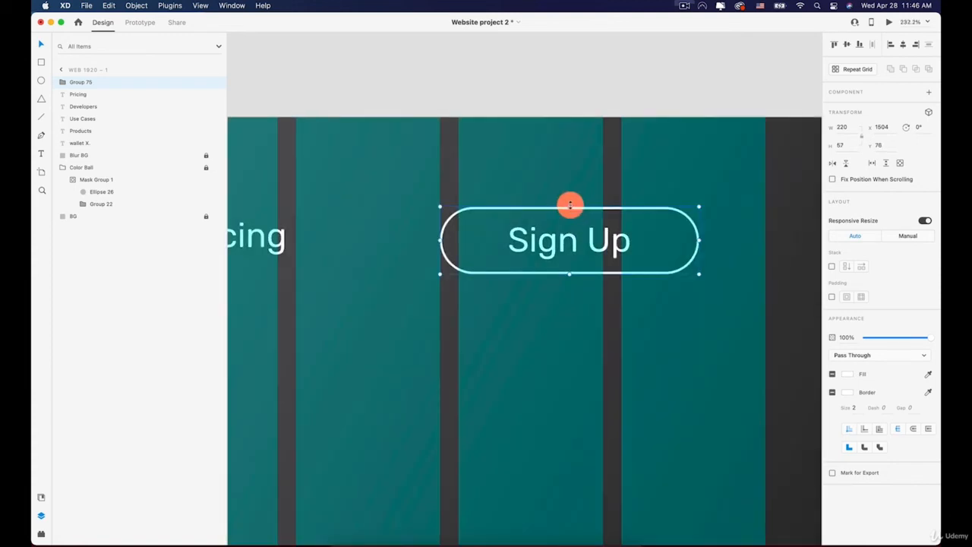
left_click_drag(570, 205, 568, 210)
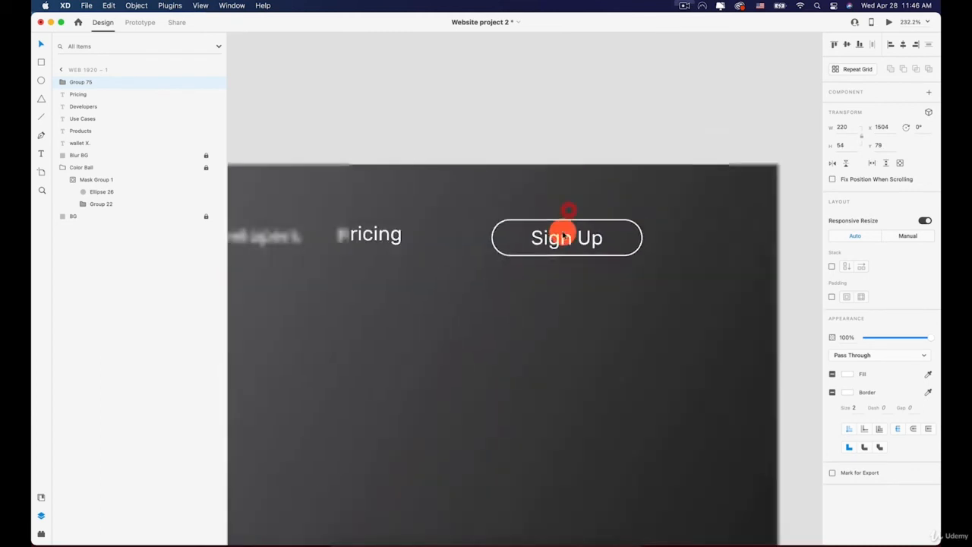
scroll(564, 238, "down", 5)
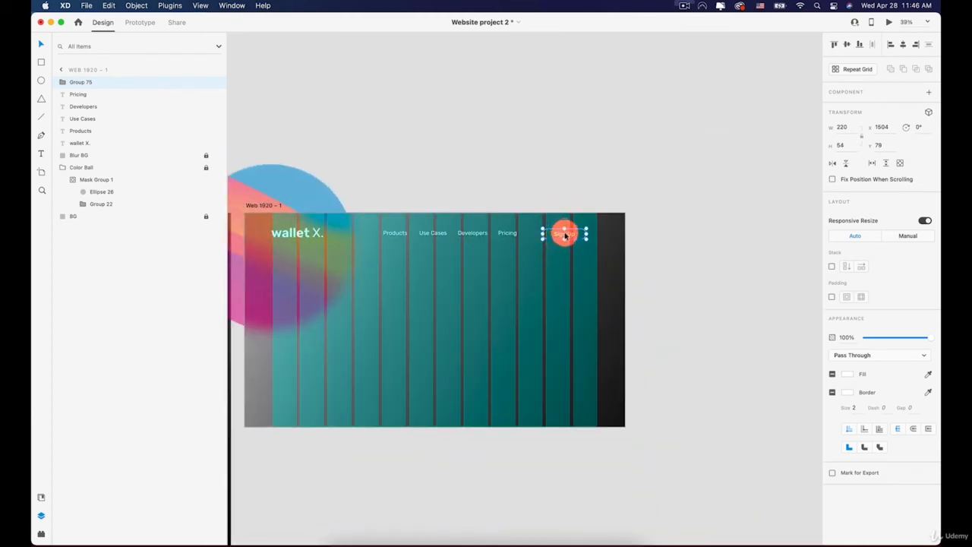
Move the "Sign Up" button to the outer edge of the last grid column, level with the navigation labels
left_click_drag(565, 235, 578, 234)
left_click(675, 253)
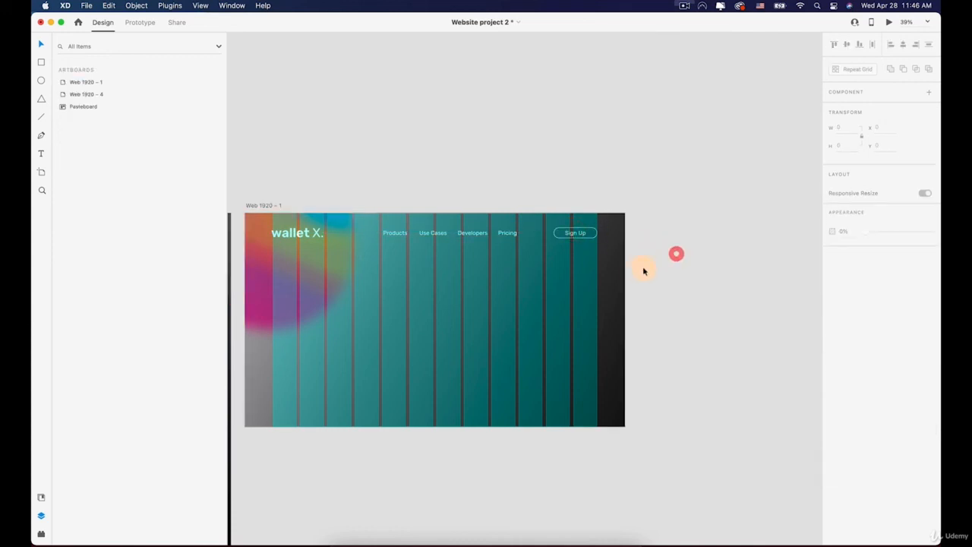
scroll(465, 270, "up", 3)
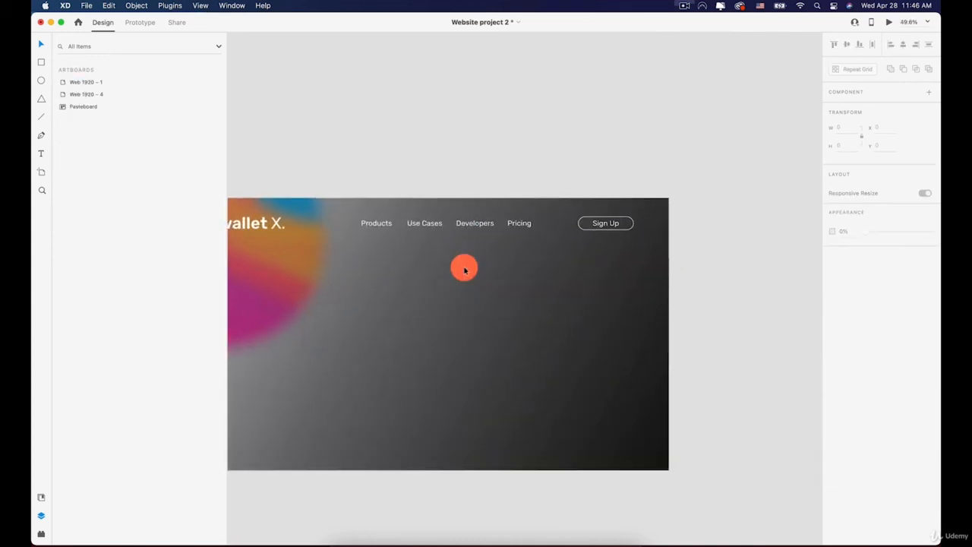
Narrow the "Sign Up" button group to 190 wide, keeping its 54 height
key("space")
left_click_drag(380, 232, 643, 228)
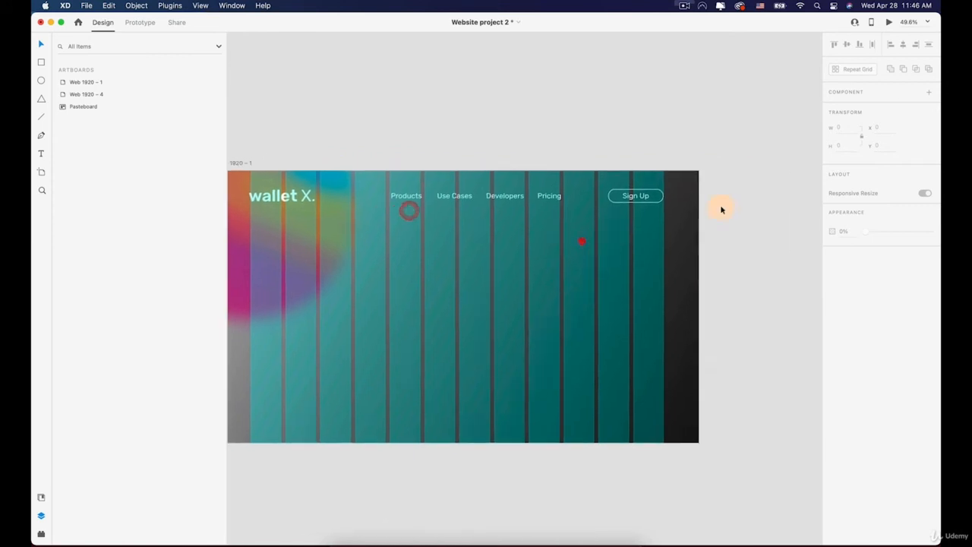
scroll(616, 195, "up", 5)
left_click(633, 196)
left_click(632, 195)
left_click_drag(631, 194, 621, 194)
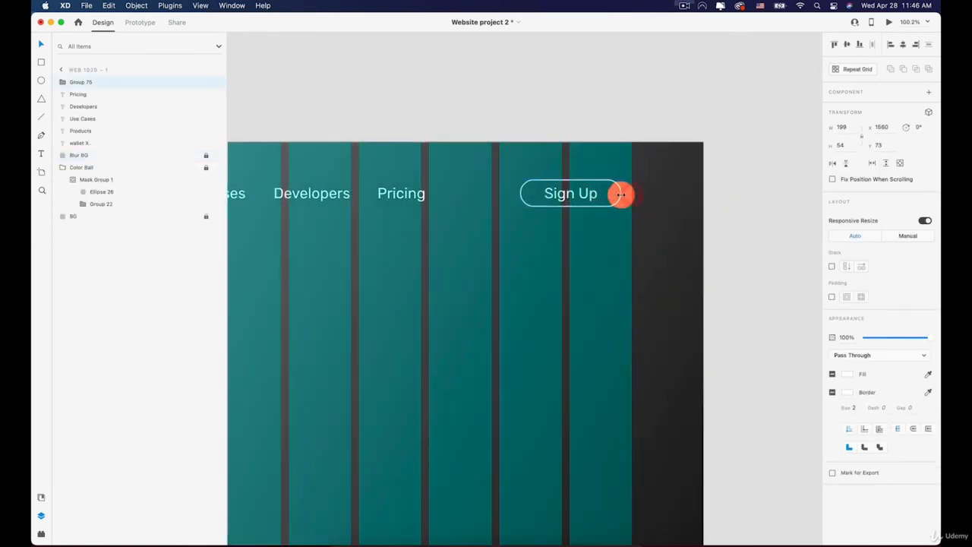
left_click(615, 195)
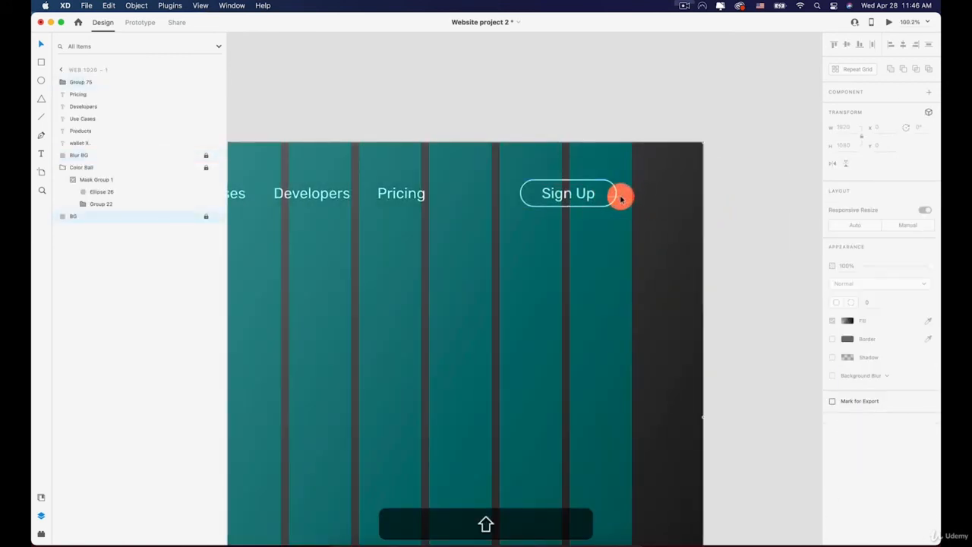
Move the "Sign Up" button to X 1590 so it meets the outer edge of the last grid column
left_click(615, 193)
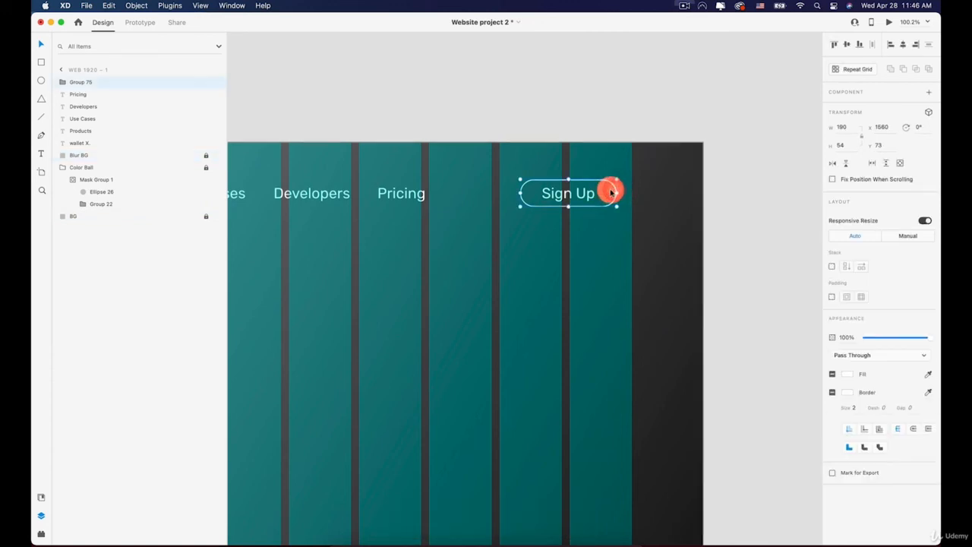
key("shift+Right")
scroll(612, 191, "down", 5)
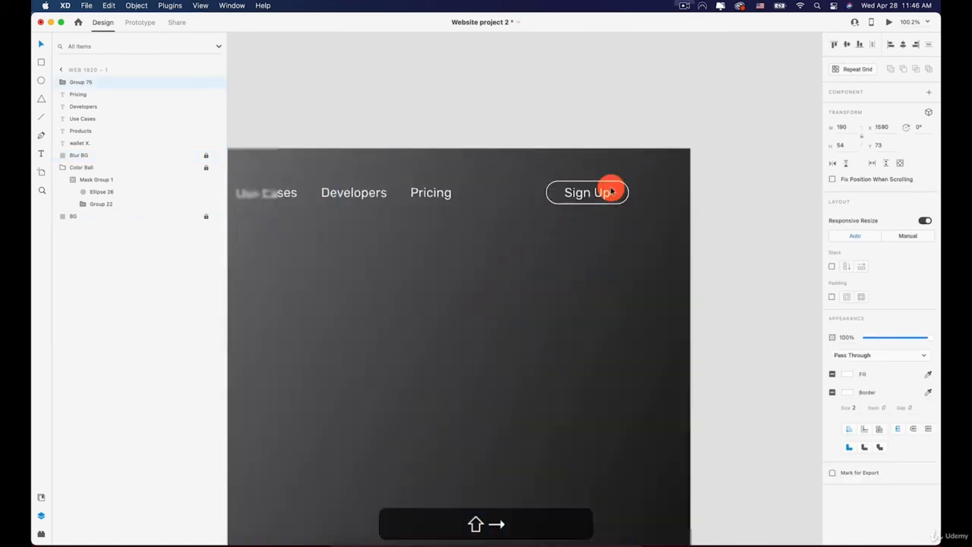
left_click(706, 226)
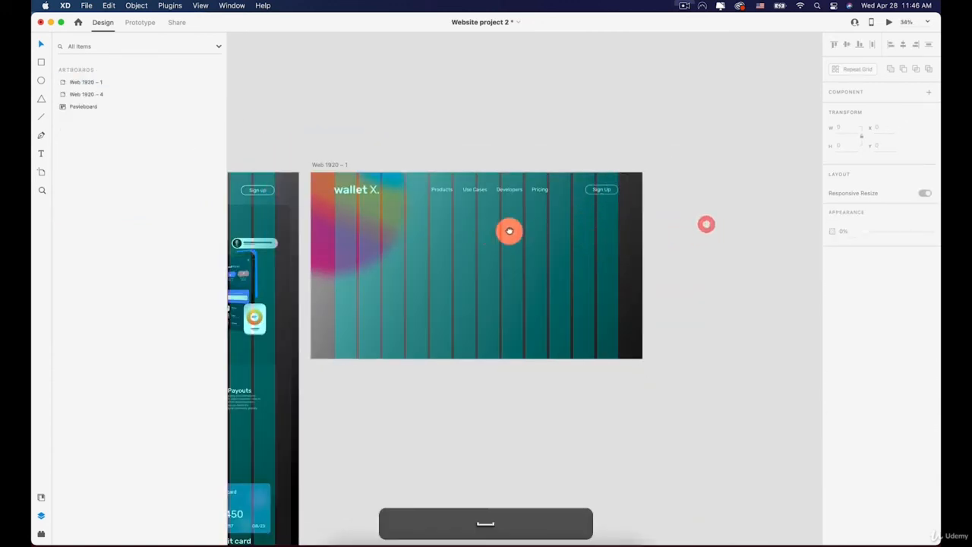
Examine the large rounded background panel in the finished Web 1920 – 4 design and compare it with the Web 1920 – 1 artboard
left_click_drag(508, 230, 582, 214)
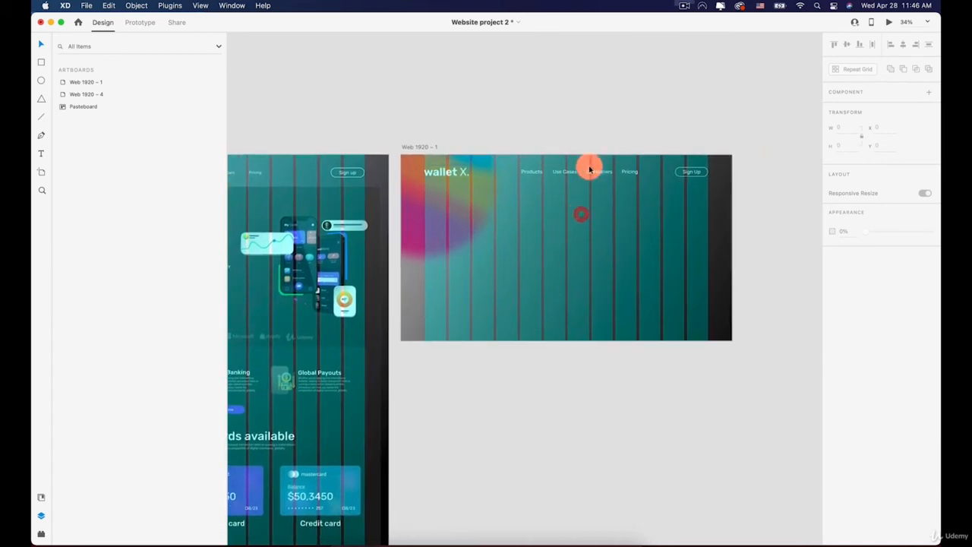
scroll(621, 181, "down", 2)
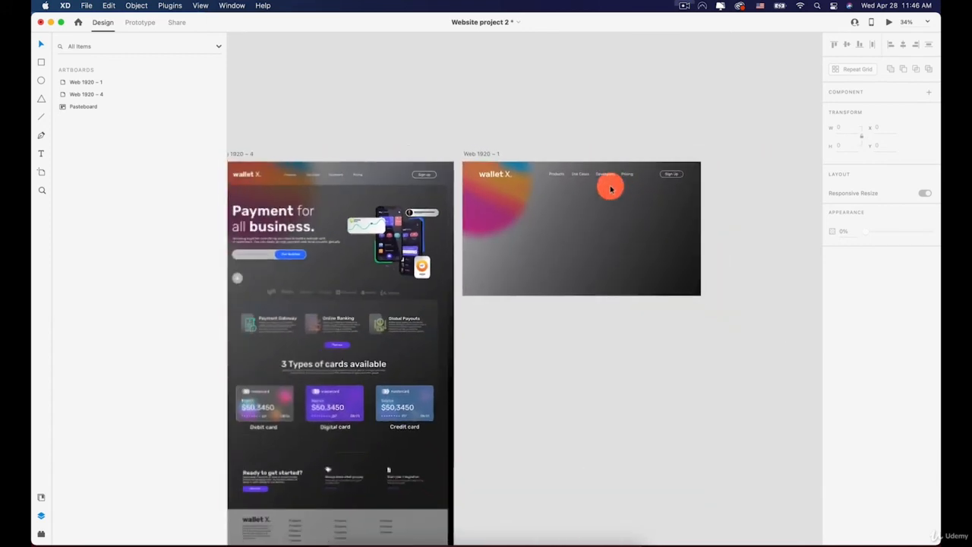
left_click_drag(590, 197, 647, 179)
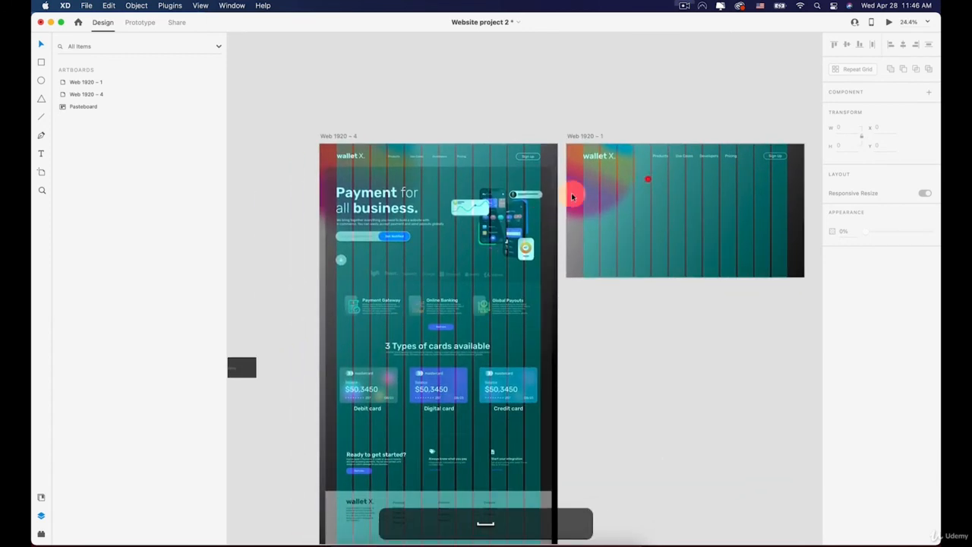
left_click(330, 174)
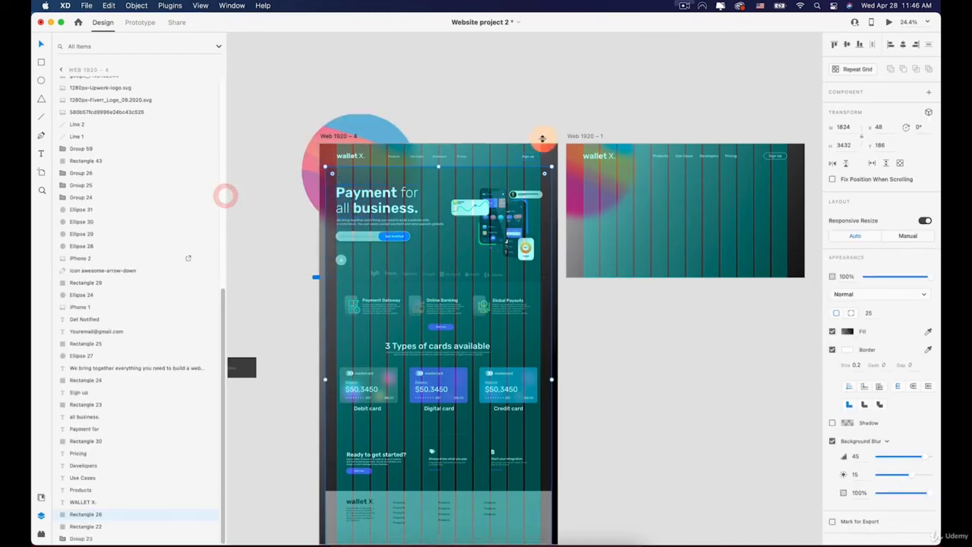
left_click(552, 105)
left_click_drag(634, 111, 559, 109)
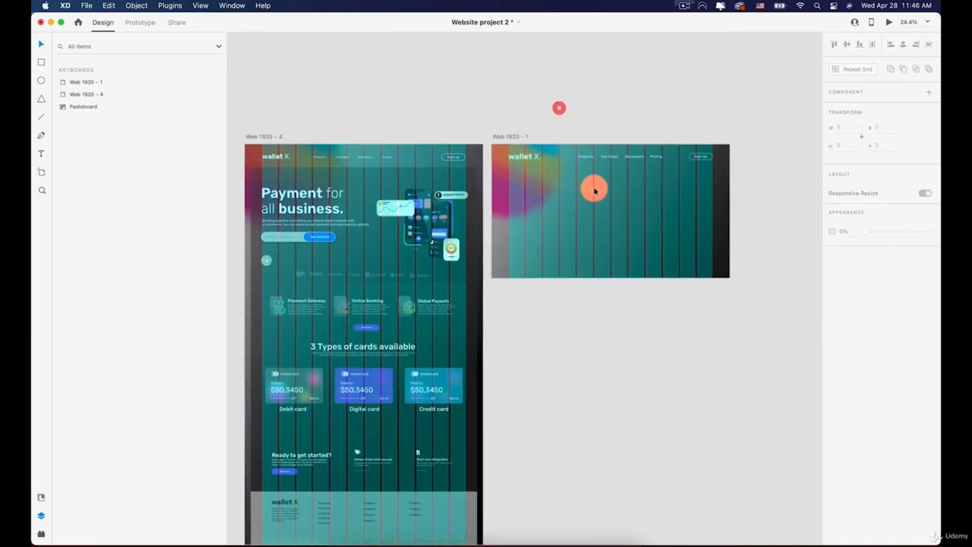
scroll(594, 186, "up", 2)
scroll(595, 186, "up", 3)
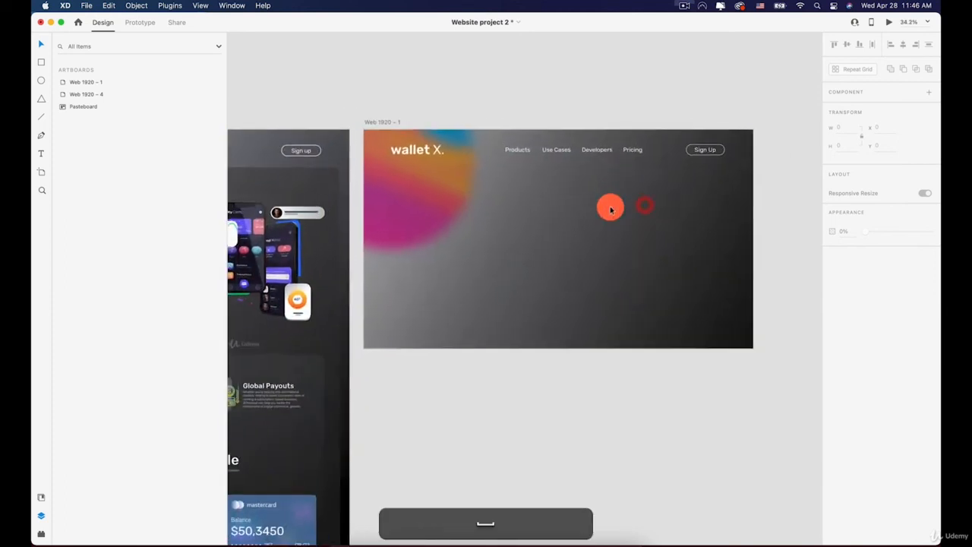
Draw a rectangle about 1810 wide and 1171 high beneath the header on Web 1920 – 1, extending past the artboard's lower edge
key("shift+super+apostrophe")
left_click_drag(639, 211, 608, 219)
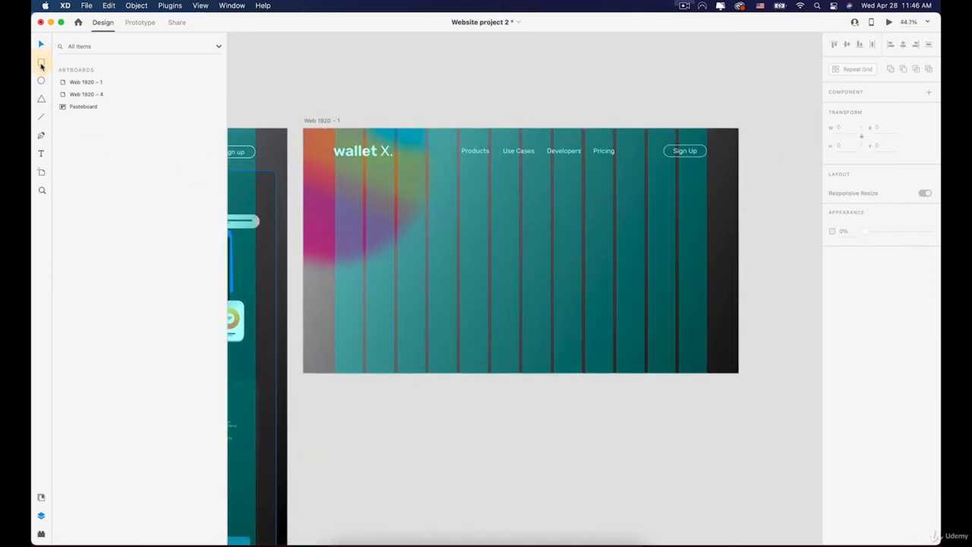
left_click(41, 63)
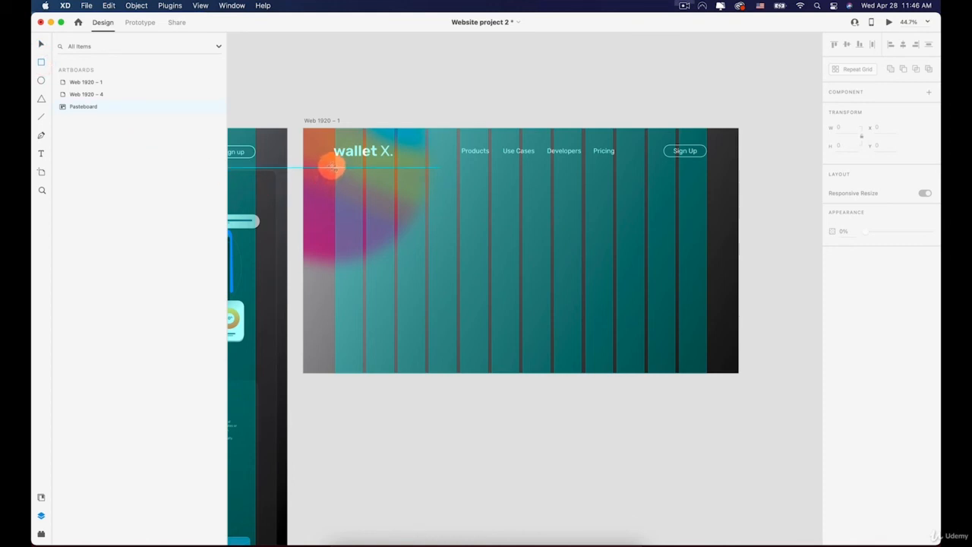
mouse_move(325, 167)
left_mouse_down()
mouse_move(341, 165)
mouse_move(547, 265)
mouse_move(727, 404)
mouse_move(727, 421)
left_mouse_up()
key("shift+Left")
key("shift+Left")
key("shift+Left")
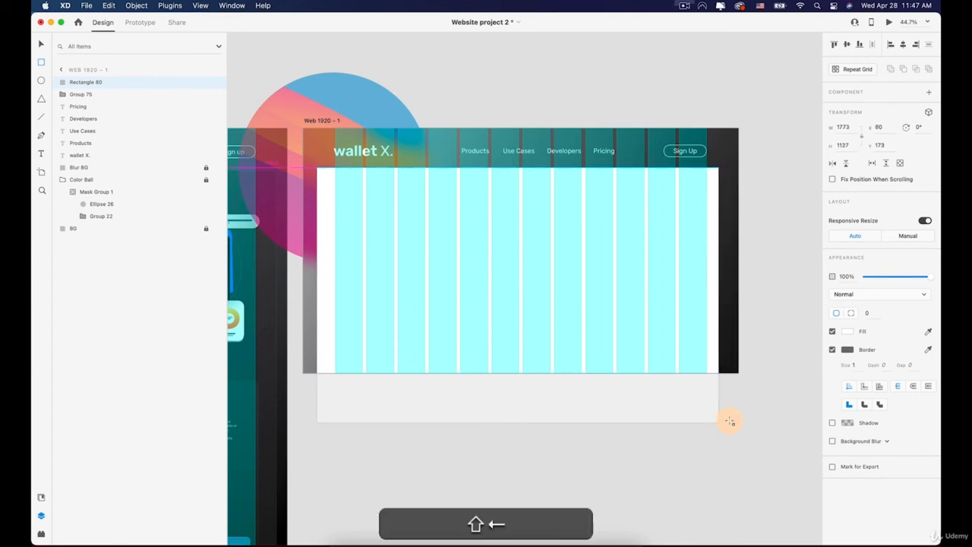
left_click_drag(719, 420, 726, 434)
Centre the large rectangle horizontally on the artboard and round its corners to a radius of about 37
scroll(441, 369, "down", 3)
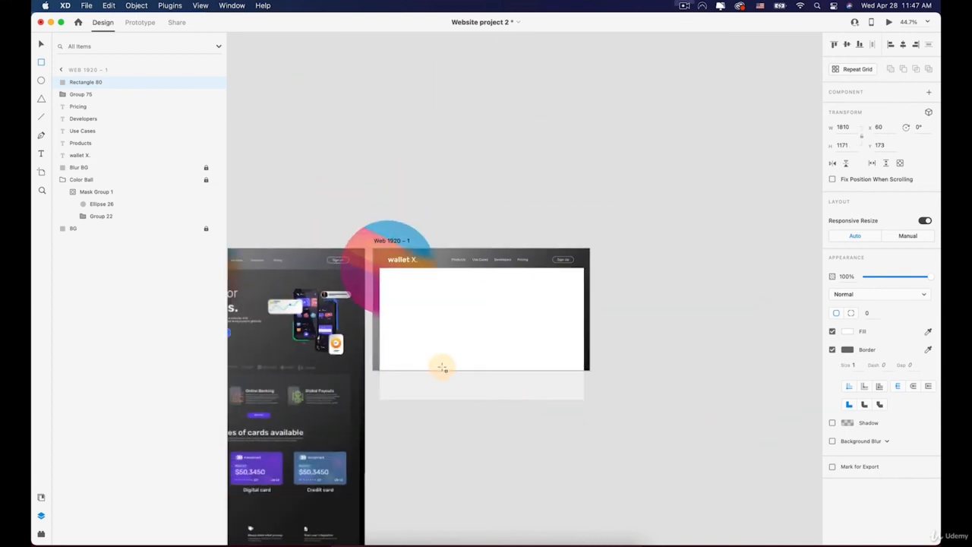
scroll(442, 369, "up", 5)
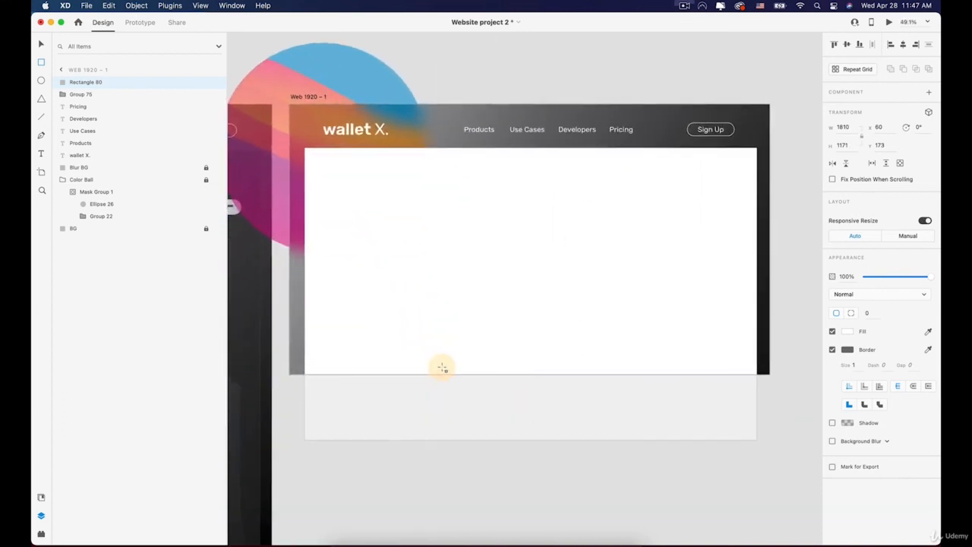
key("super+shift+apostrophe")
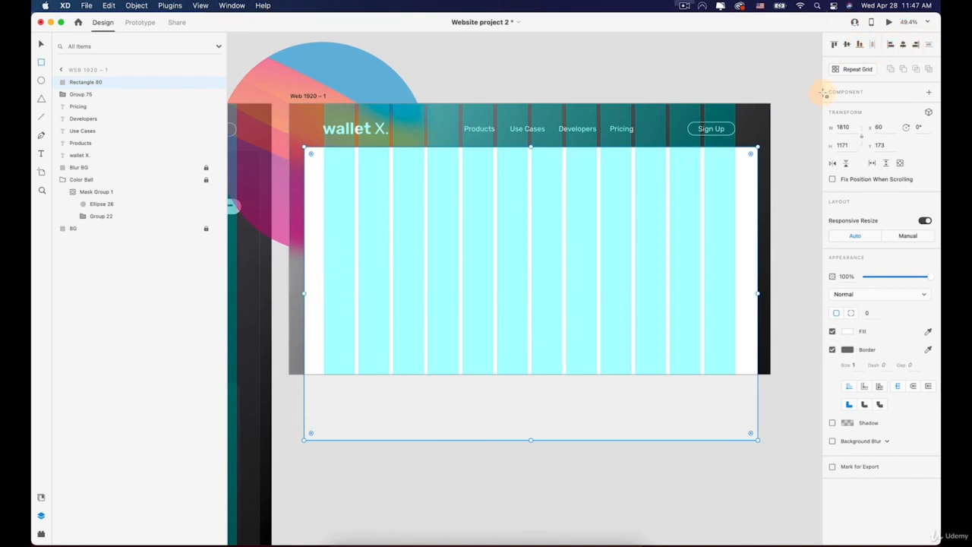
left_click(903, 45)
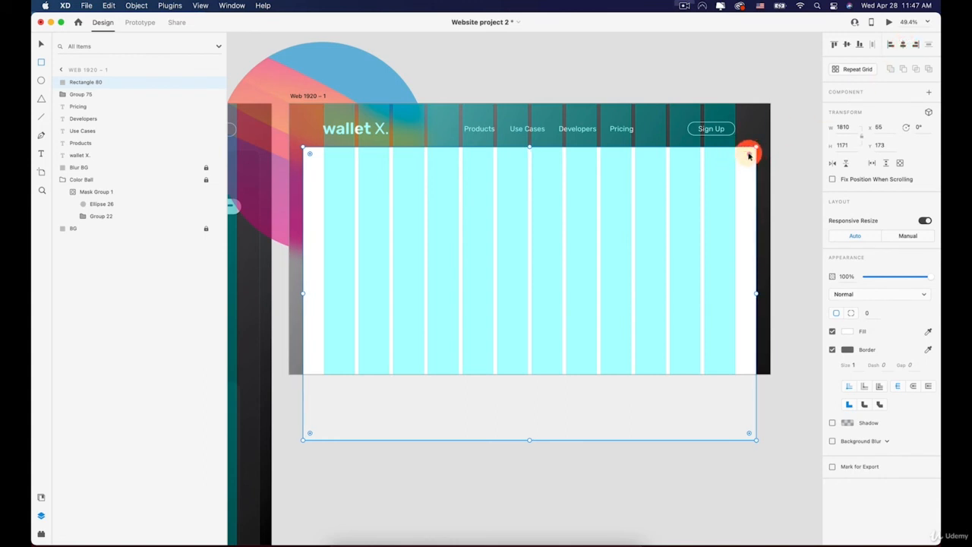
left_click_drag(750, 155, 747, 157)
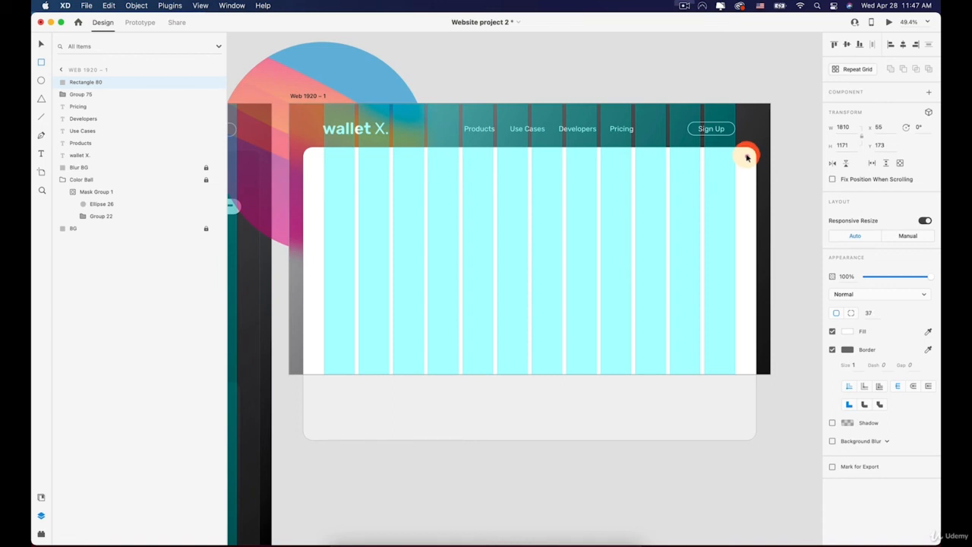
Give the rectangle a linear gradient fill running diagonally from its upper-left corner to its lower-right corner
left_click(843, 332)
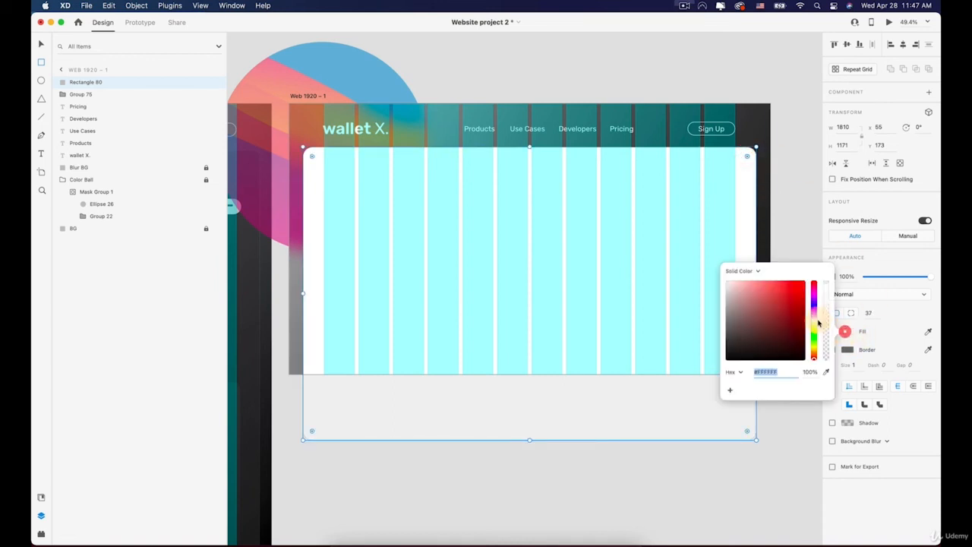
left_click(751, 271)
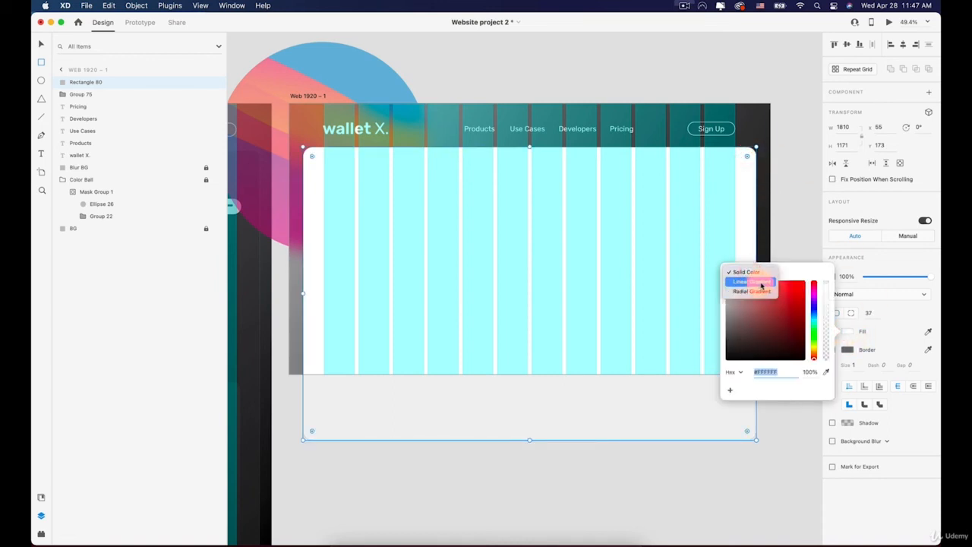
left_click(755, 287)
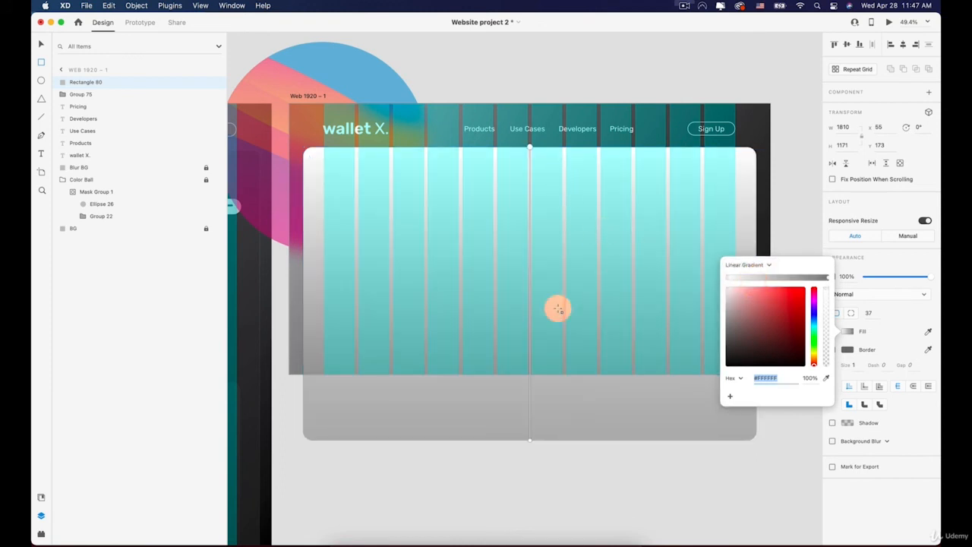
left_click_drag(529, 441, 746, 440)
left_click(528, 148)
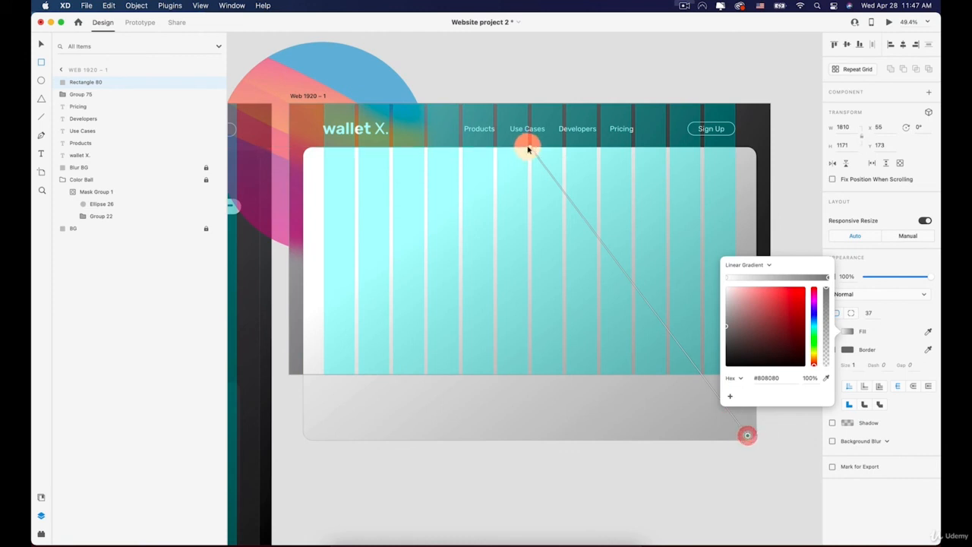
left_click_drag(530, 148, 309, 155)
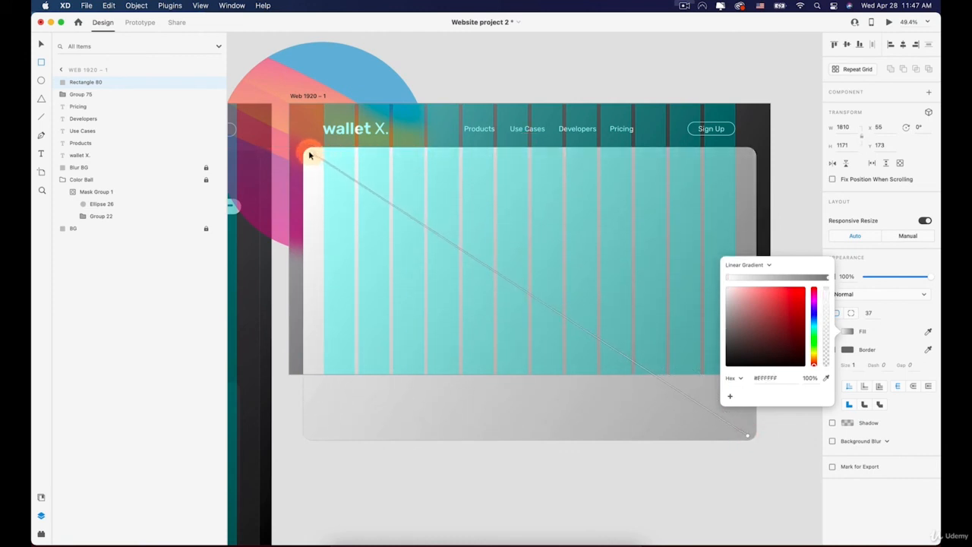
Set both gradient stops to black #000000 and lower the upper-left stop's opacity to about 33%
left_click(724, 277)
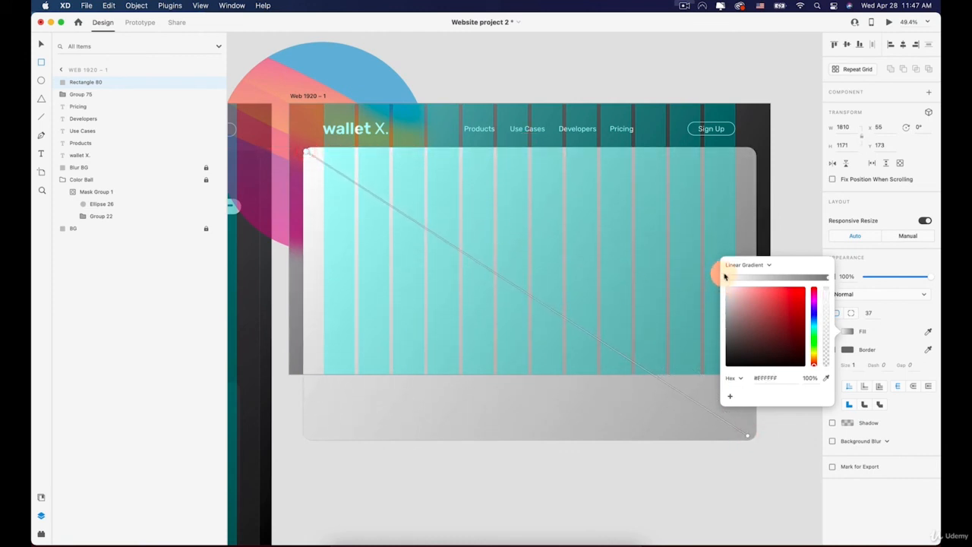
left_click_drag(734, 301, 694, 386)
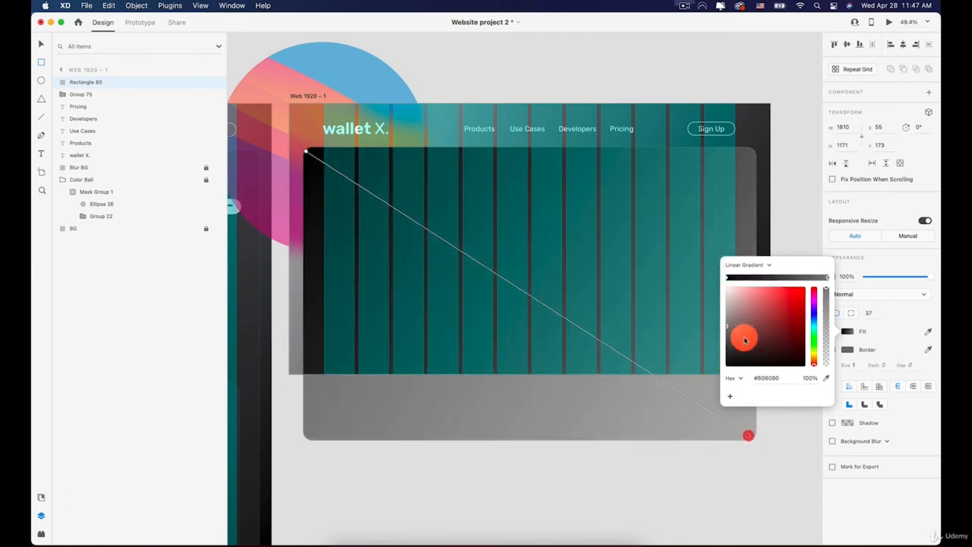
left_click_drag(744, 337, 710, 382)
left_click(729, 278)
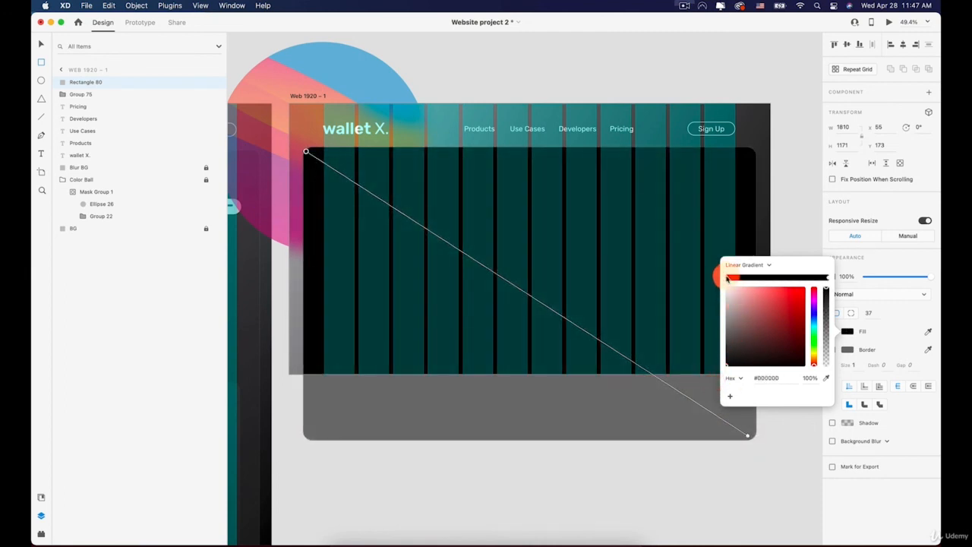
left_click(826, 278)
left_click_drag(826, 292, 821, 343)
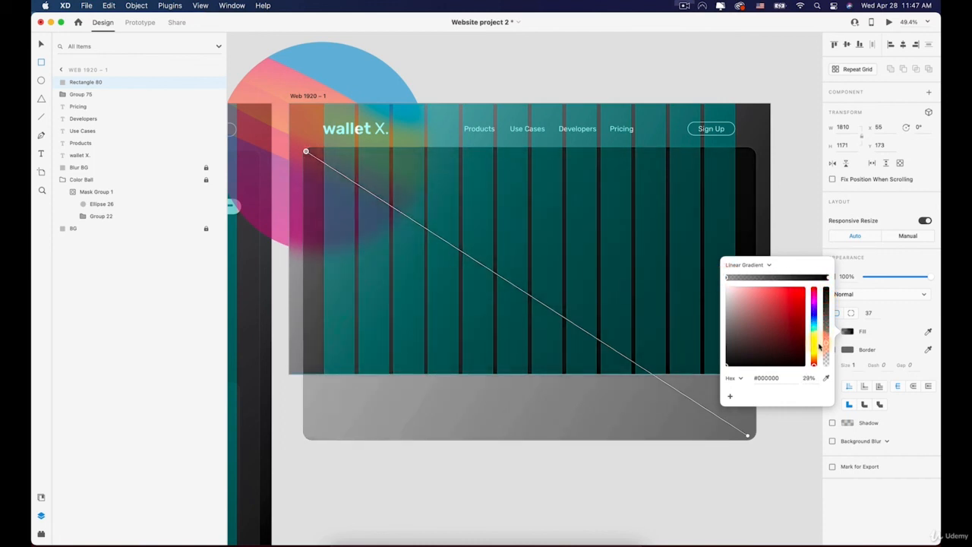
left_click(828, 400)
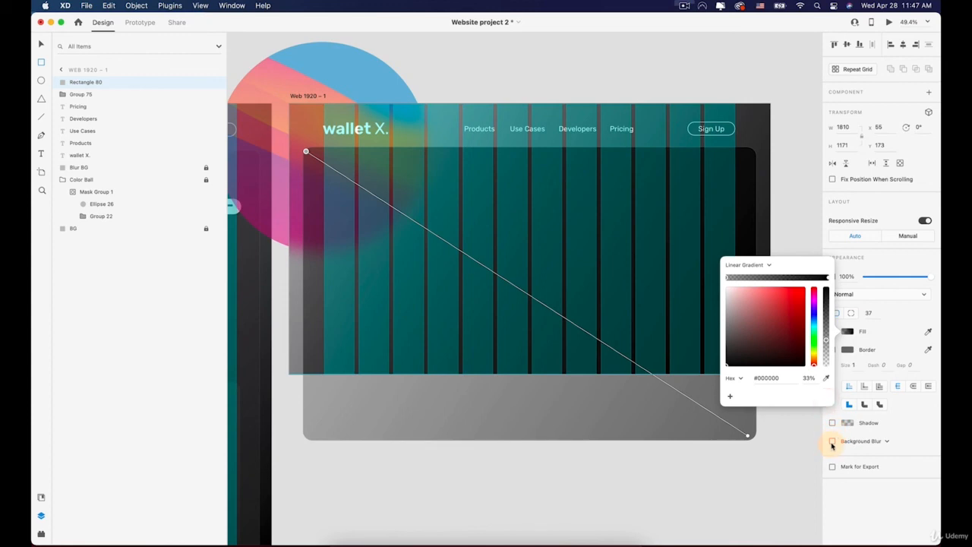
Enable background blur on the rectangle and raise the blur's opacity setting to 100%
left_click(831, 443)
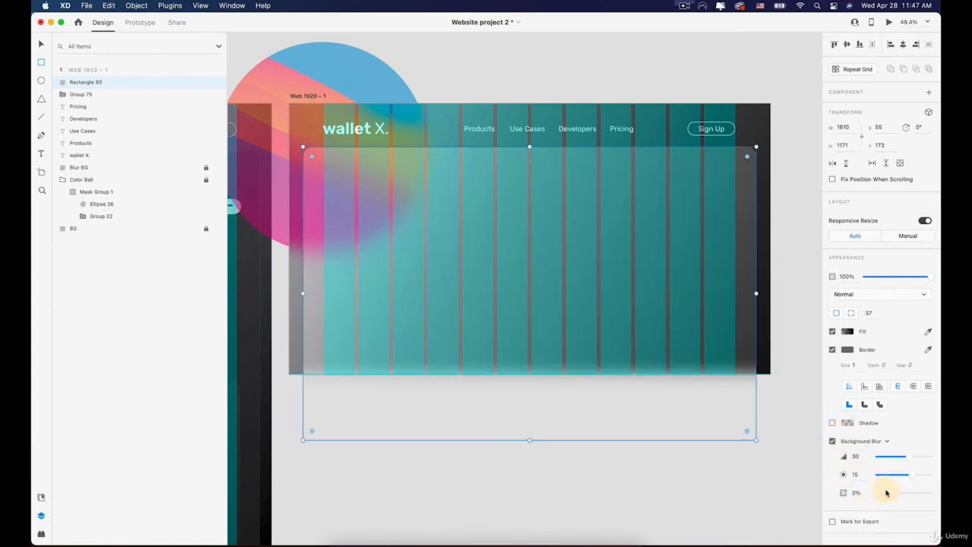
left_click_drag(886, 493, 930, 498)
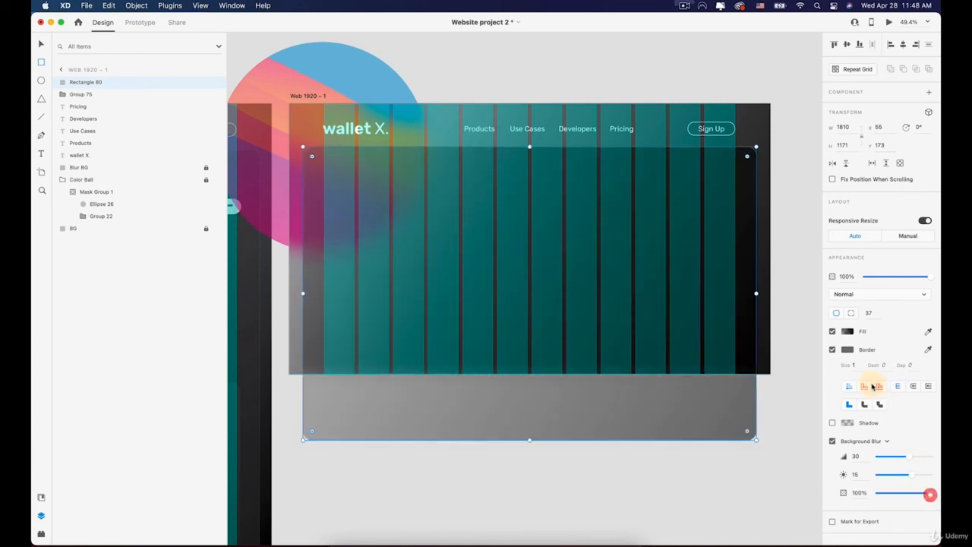
Set the rectangle's border to white #FFFFFF with a size of 0.5
left_click(847, 350)
left_click_drag(767, 348, 706, 274)
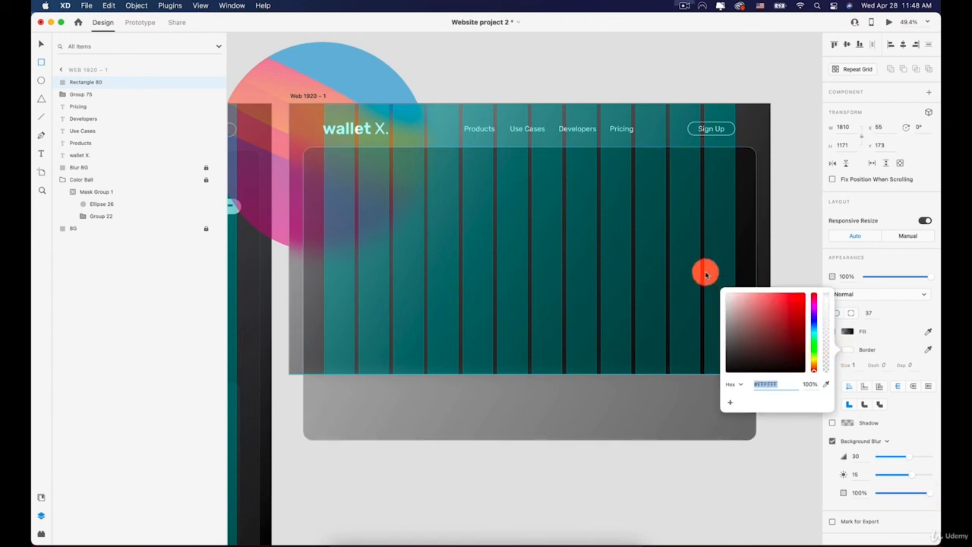
left_click(854, 365)
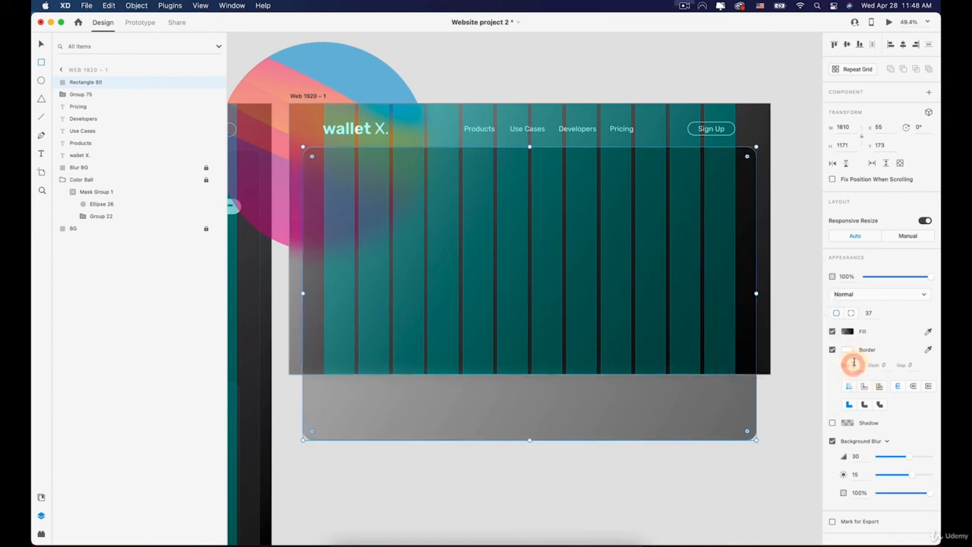
type(".5")
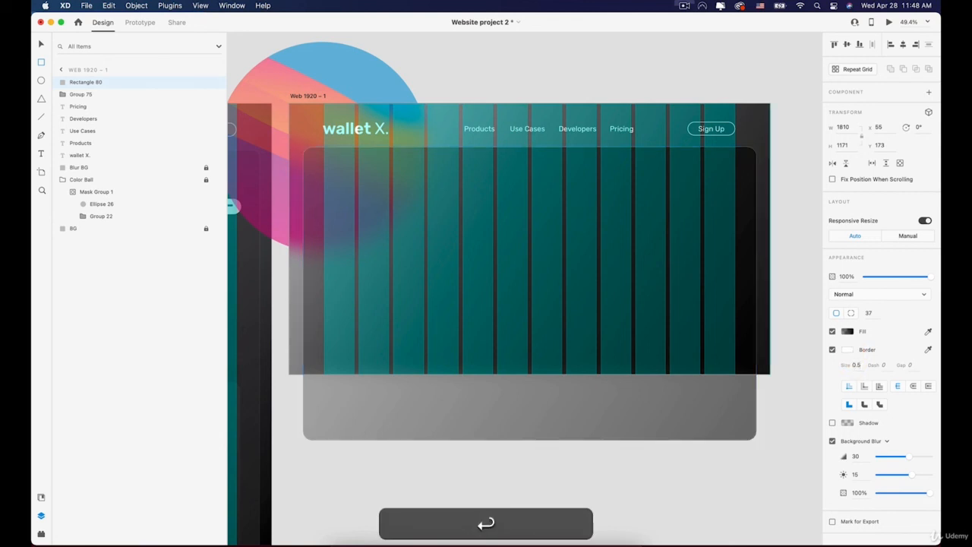
Turn off the layout grid on the Web 1920 – 1 artboard
key("v")
left_click(601, 475)
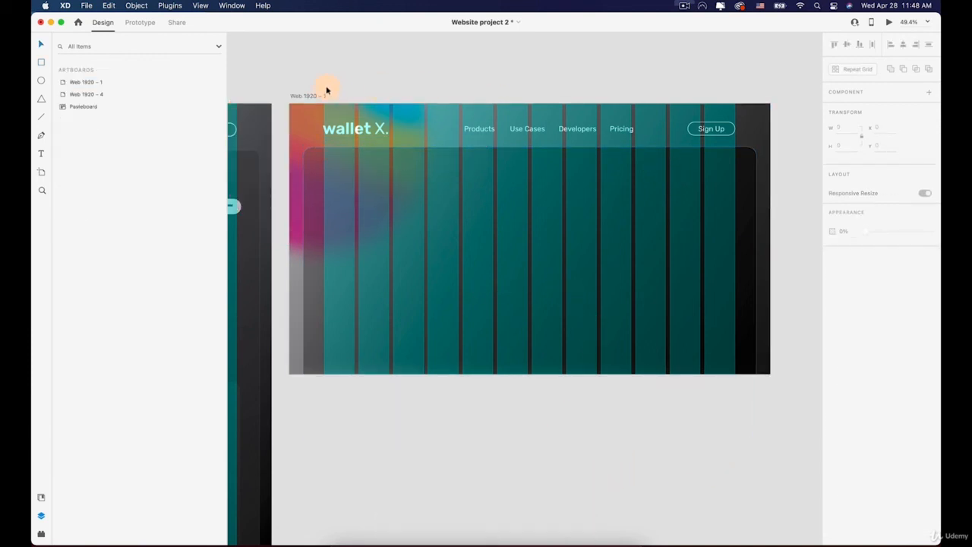
left_click(296, 96)
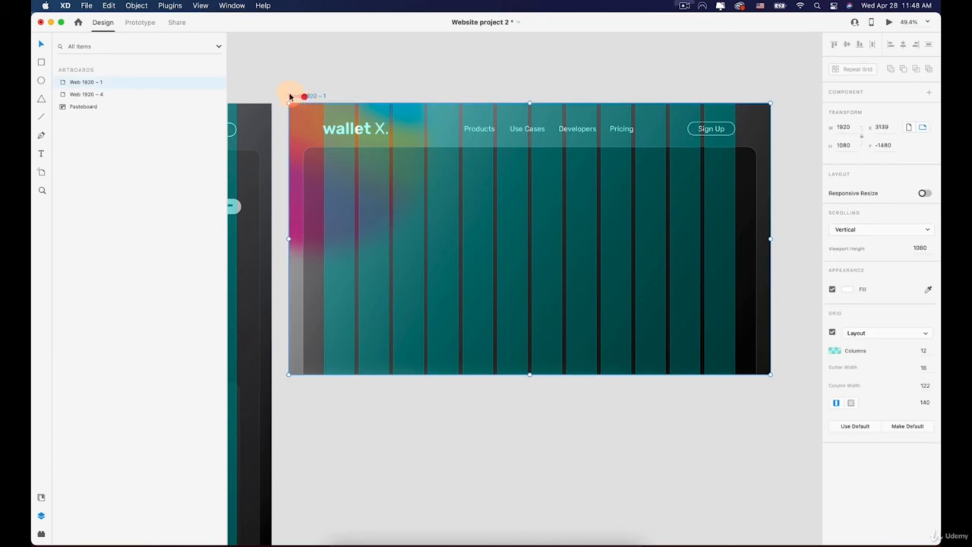
left_click(832, 334)
left_click(666, 436)
scroll(636, 410, "down", 3)
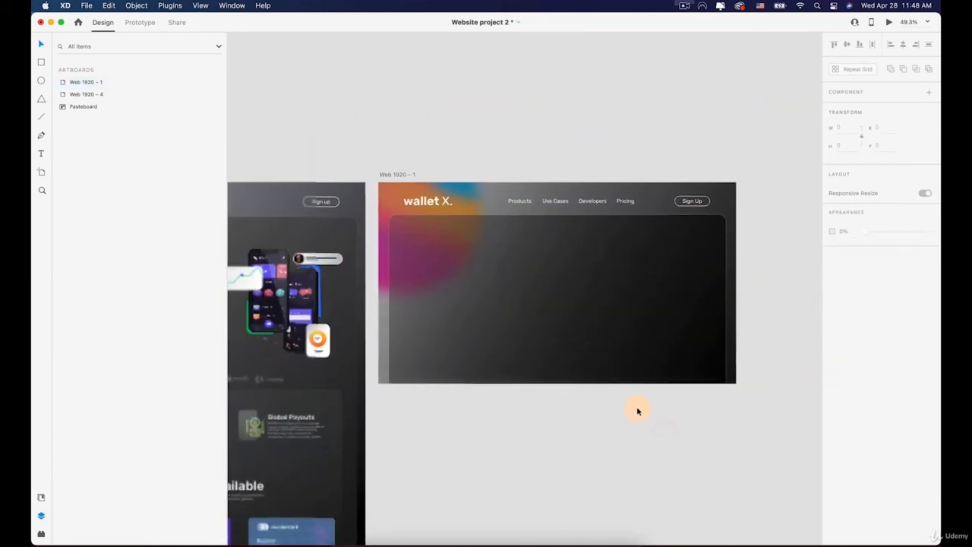
Widen the rounded panel rectangle to about 1823 and centre it horizontally on the artboard
left_click_drag(635, 410, 521, 195)
key("space")
left_click(569, 209)
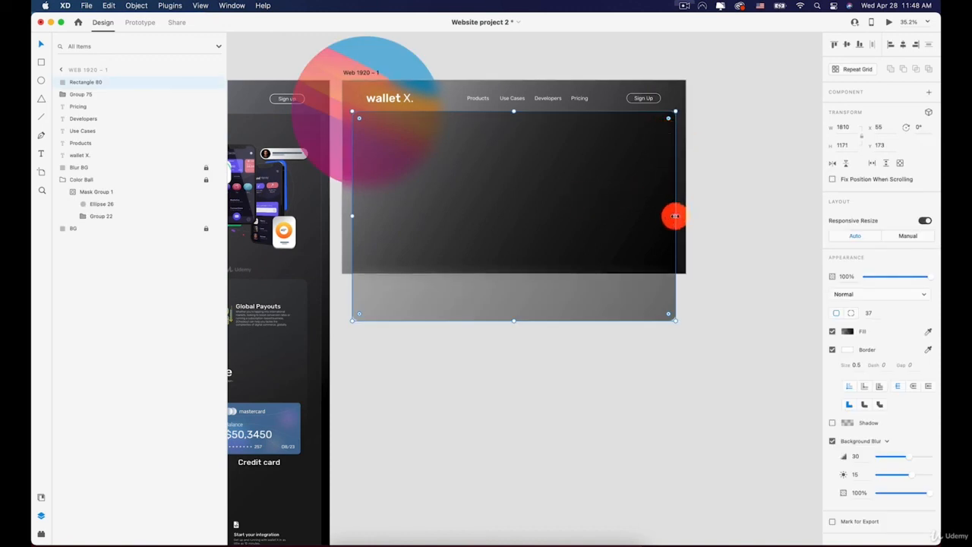
left_click_drag(676, 215, 677, 216)
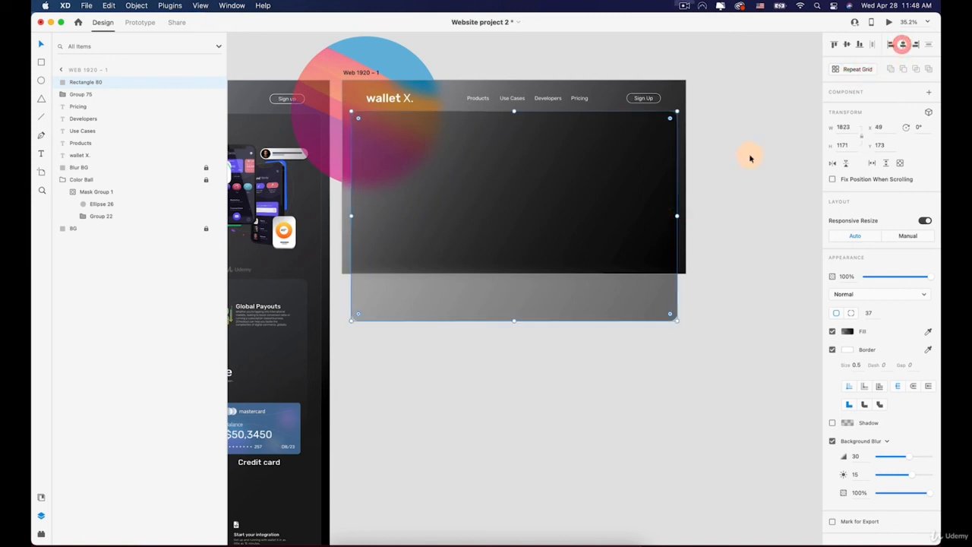
left_click(732, 179)
Change the panel rectangle's border colour to grey #696969
left_click_drag(392, 204, 391, 254)
scroll(621, 225, "up", 3)
left_click(635, 230)
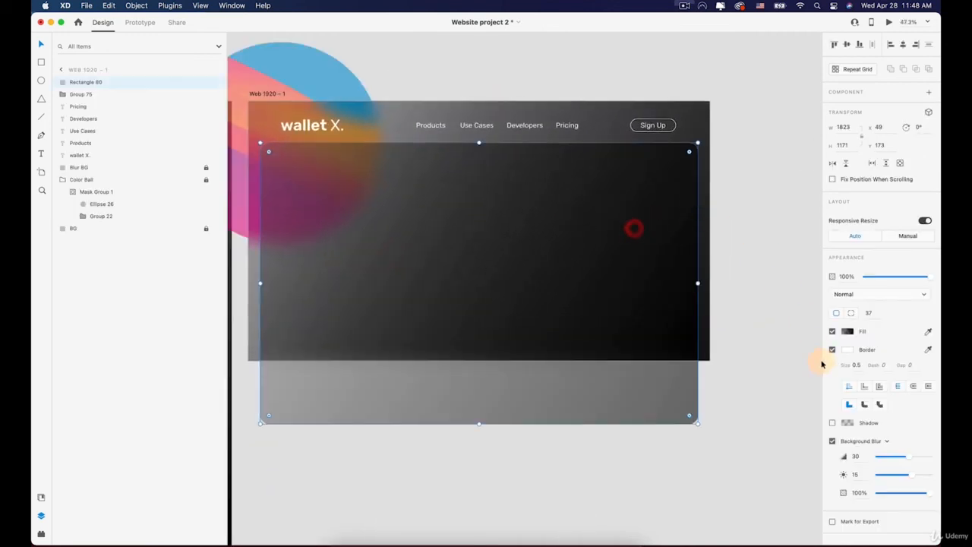
left_click(848, 351)
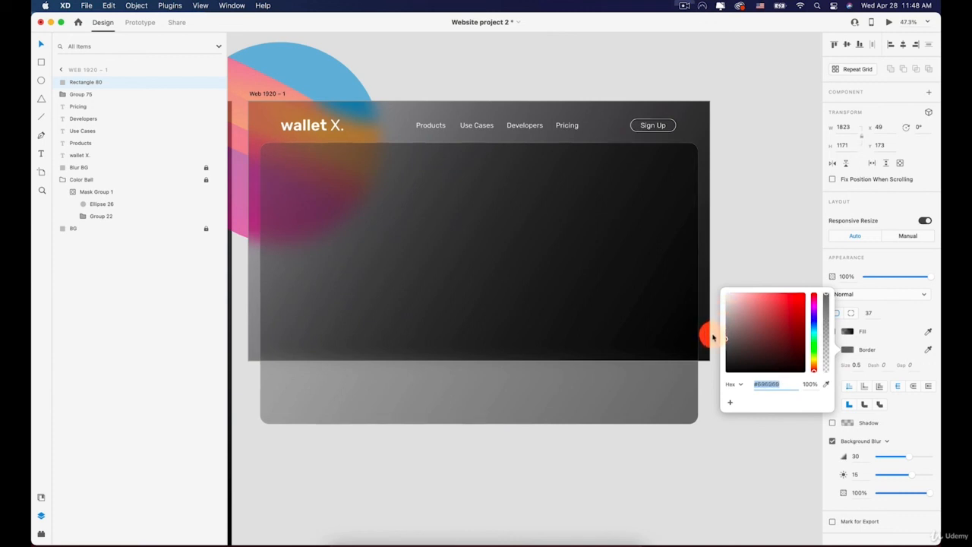
left_click(713, 337)
left_click(563, 450)
Extend the panel's fill gradient by moving its lower-right end point well below the rectangle, and compare the panel with the finished reference design
left_click(524, 289)
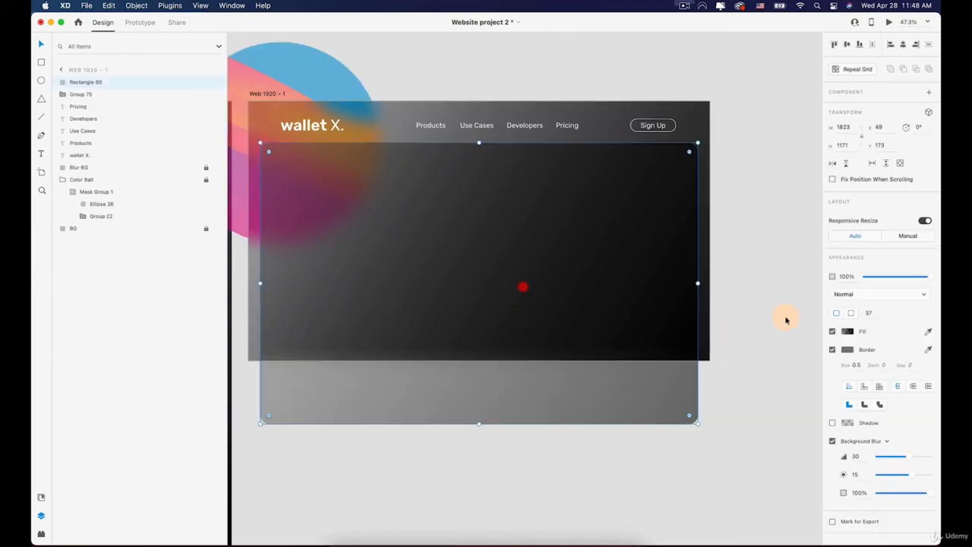
left_click(849, 335)
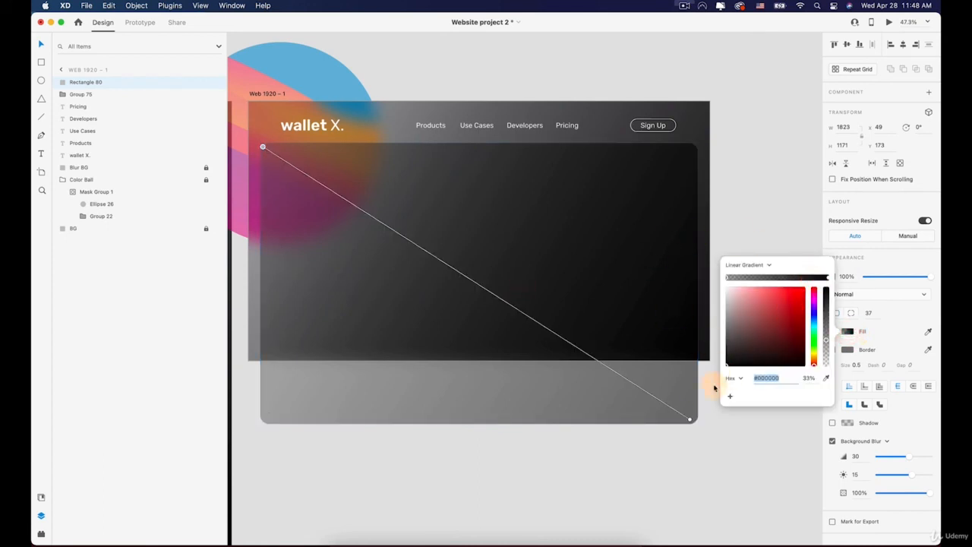
left_click_drag(688, 421, 719, 530)
scroll(538, 335, "down", 10)
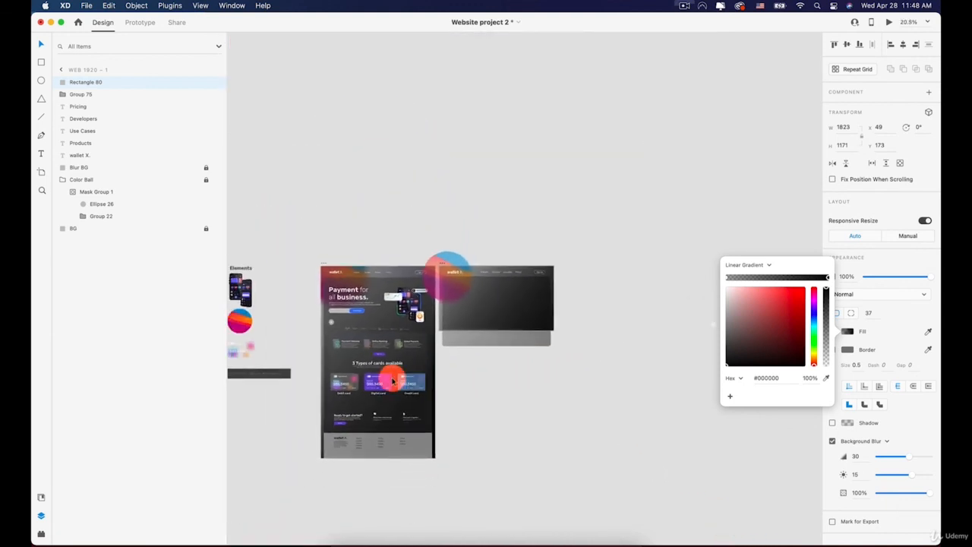
scroll(469, 301, "up", 8)
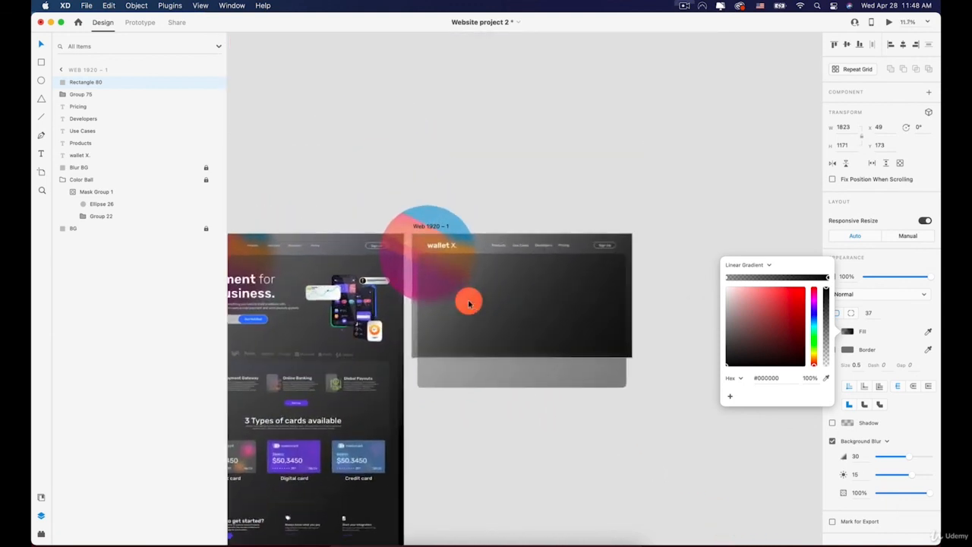
left_click(620, 168)
scroll(544, 302, "up", 3)
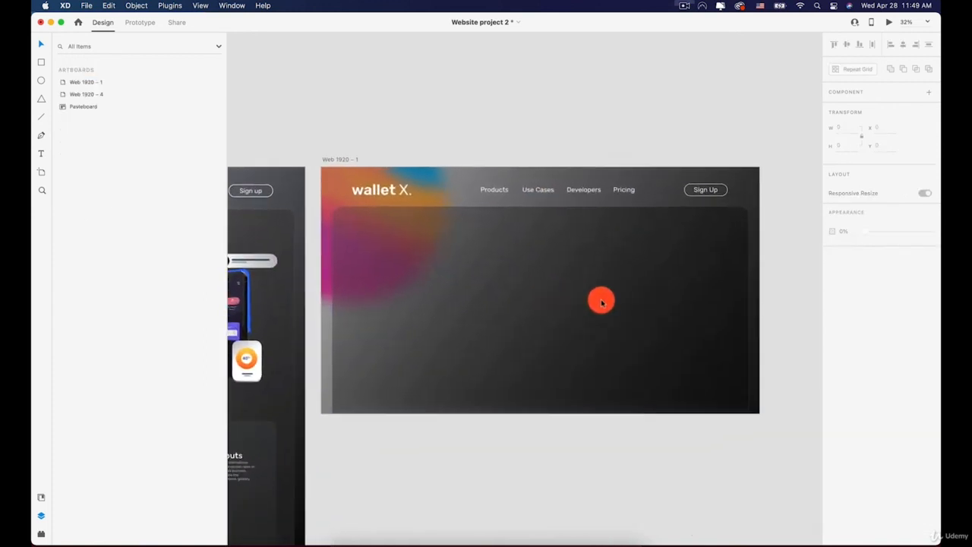
Lighten the panel gradient's lower-right colour stop to a very dark grey
left_click(658, 298)
left_click(847, 331)
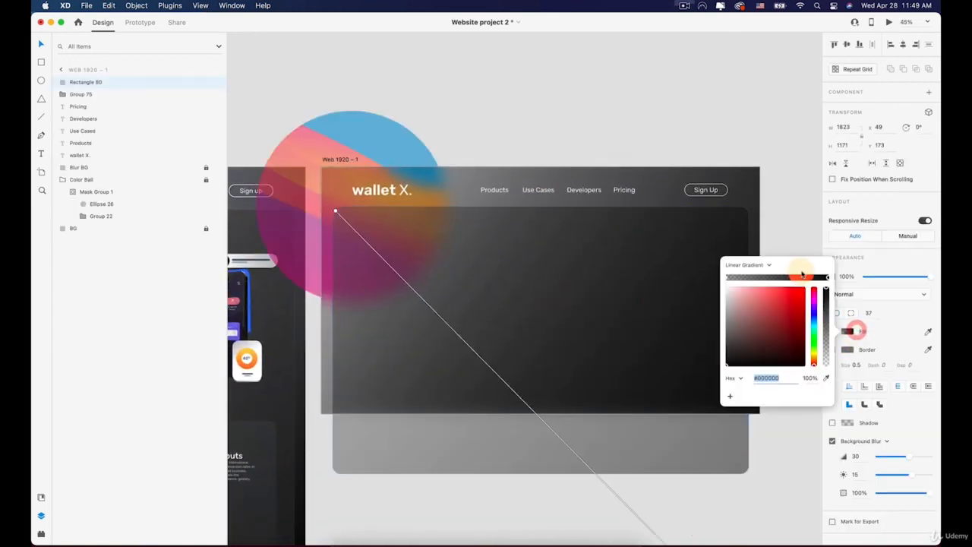
left_click(826, 278)
left_click(736, 357)
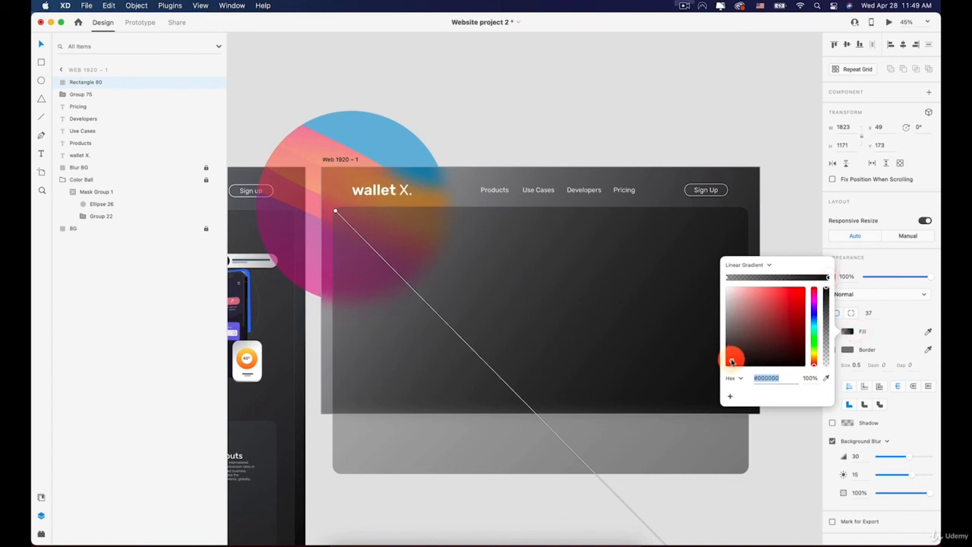
left_click(780, 221)
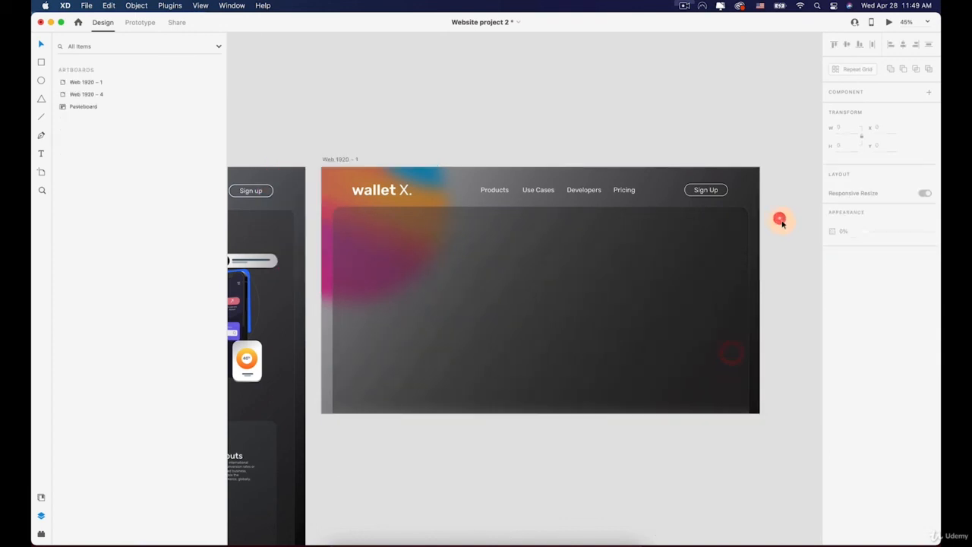
key("space")
left_click_drag(438, 143, 413, 83)
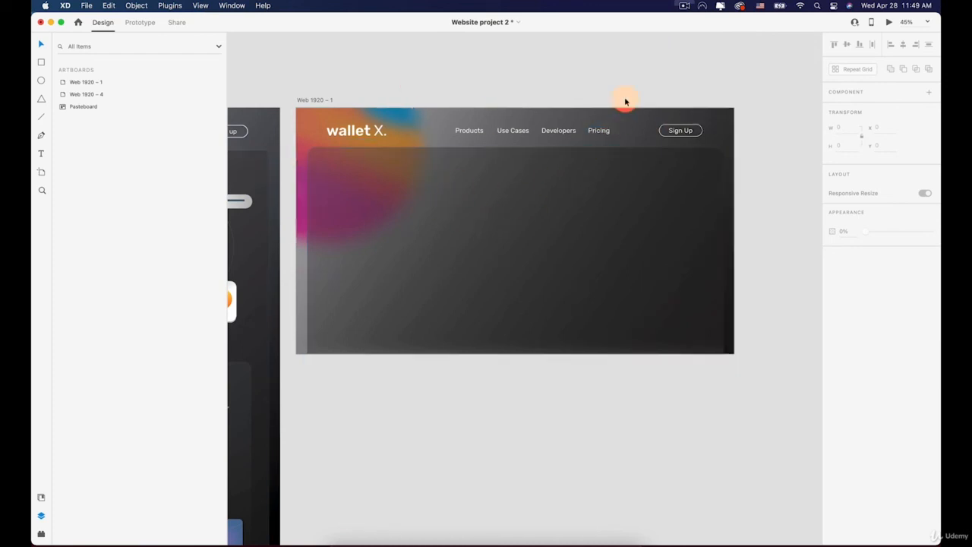
left_click(686, 7)
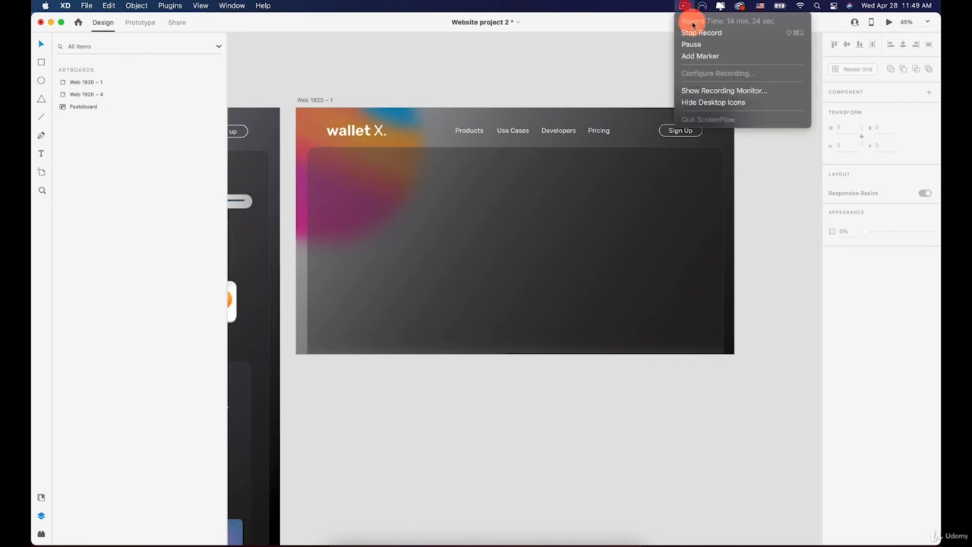